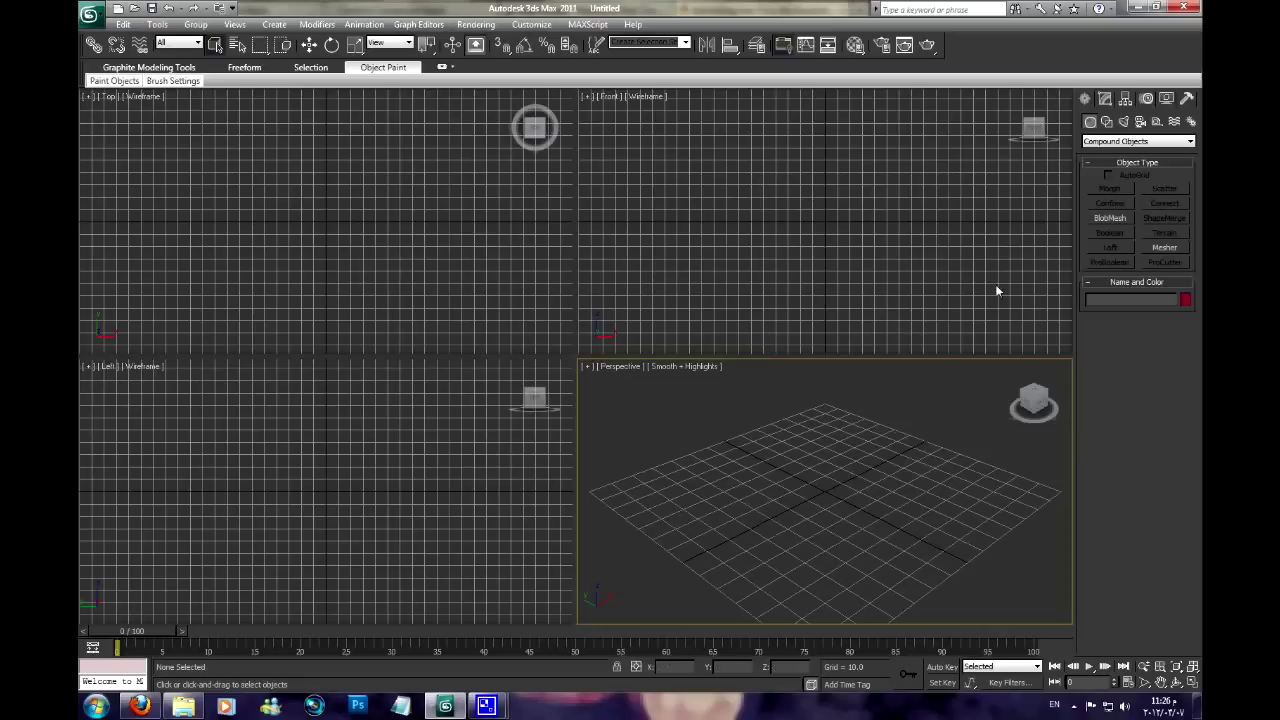
Switch the Create panel from Compound Objects to Standard Primitives in the empty scene
click(1130, 141)
Create a purple box in the Front viewport
click(1115, 152)
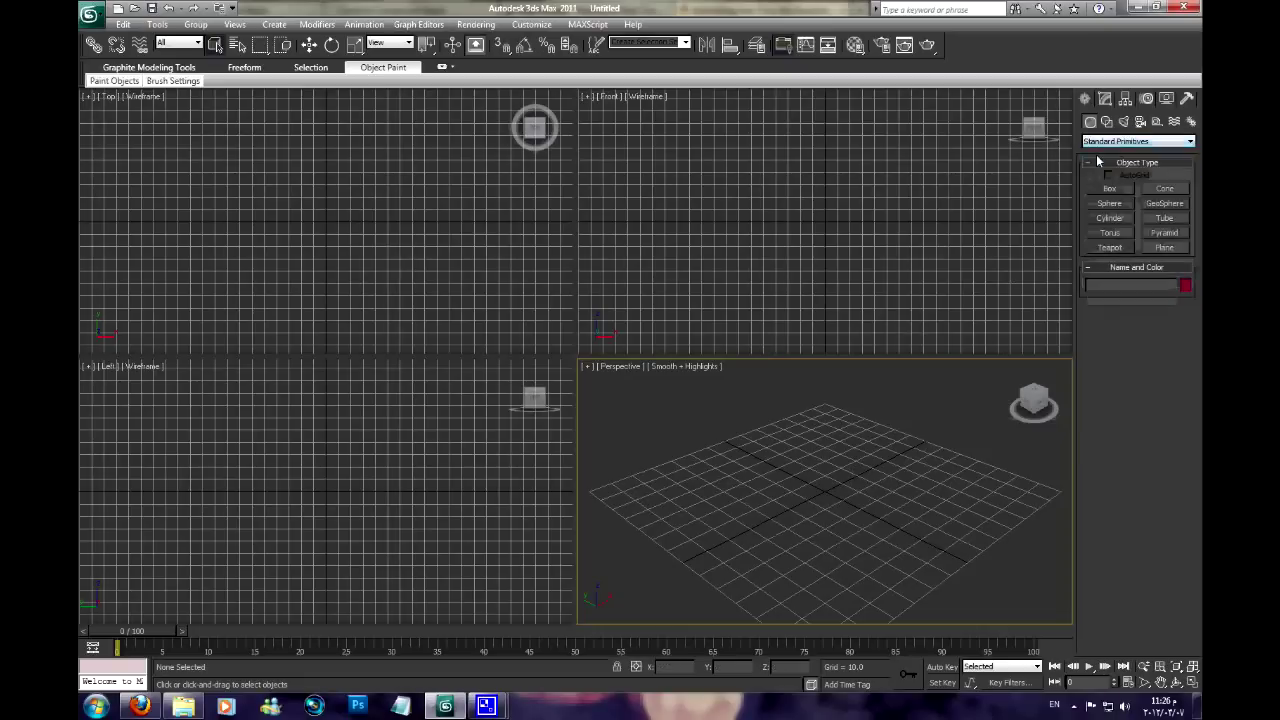
click(1110, 189)
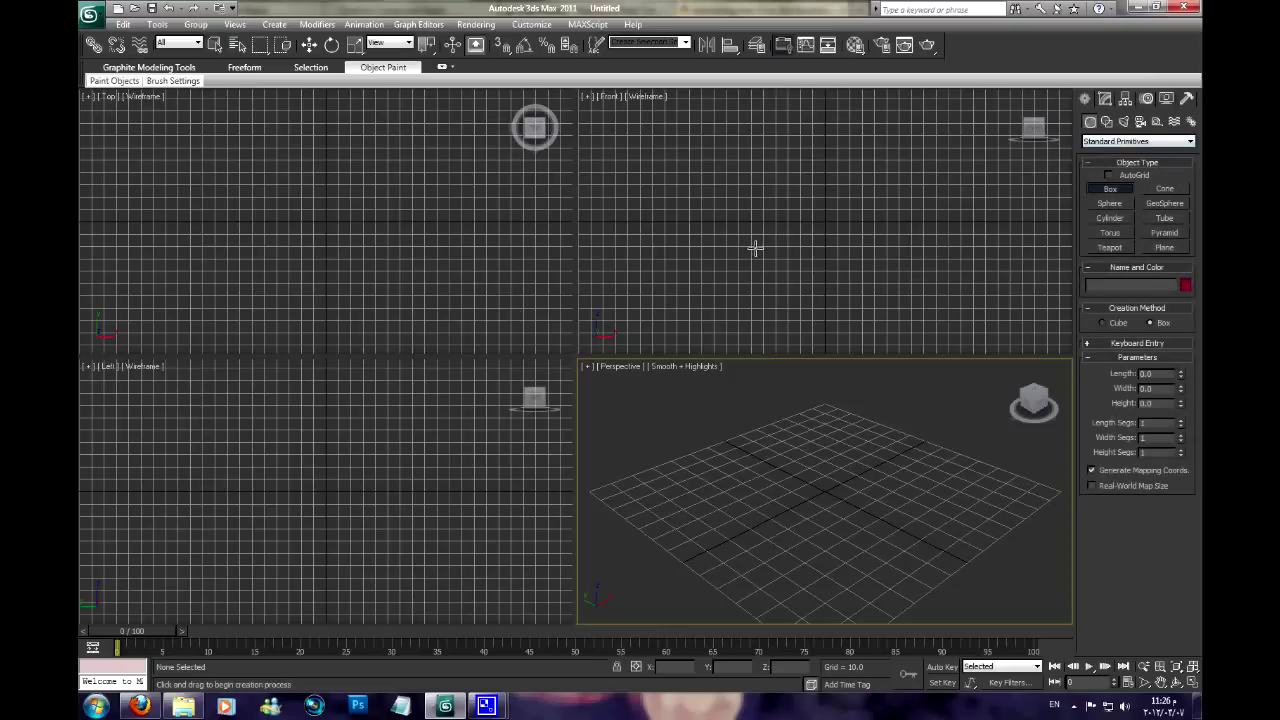
drag(794, 206, 848, 250)
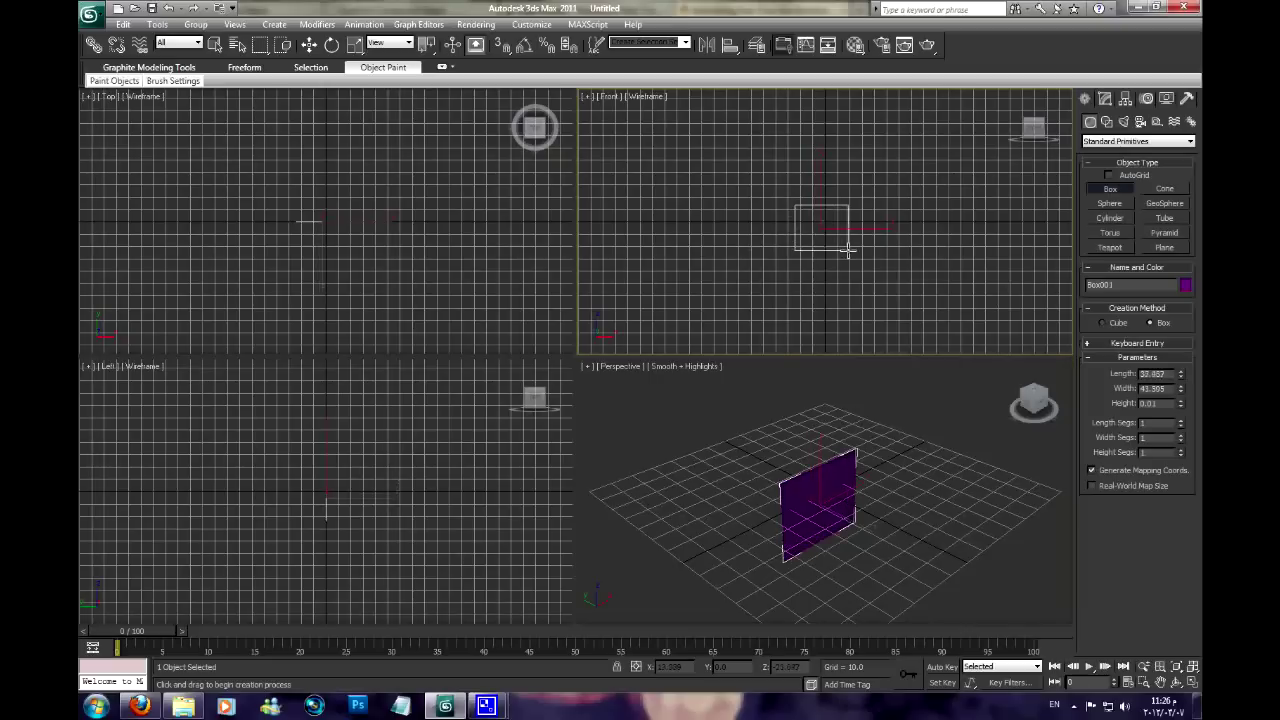
click(830, 210)
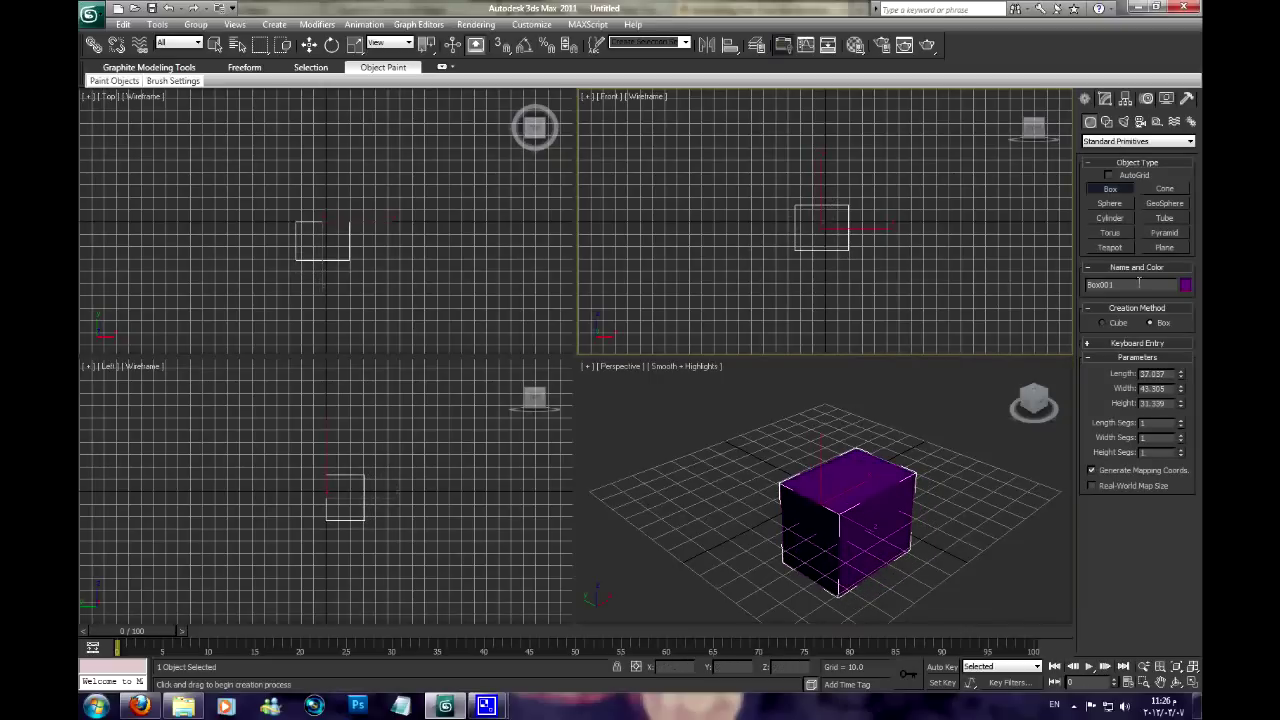
Draw a yellow-green sphere from the box's centre so it surrounds the box
click(1109, 203)
drag(822, 224, 870, 297)
scroll(783, 482, down, 3)
scroll(783, 482, down, 3)
middle_drag(770, 480, 783, 482)
scroll(760, 466, up, 3)
Toggle edged faces and wireframe shading on the Perspective view while orbiting the sphere
key(F4)
scroll(760, 466, down, 3)
alt+middle_drag(800, 470, 830, 465)
scroll(830, 465, up, 4)
key(F3)
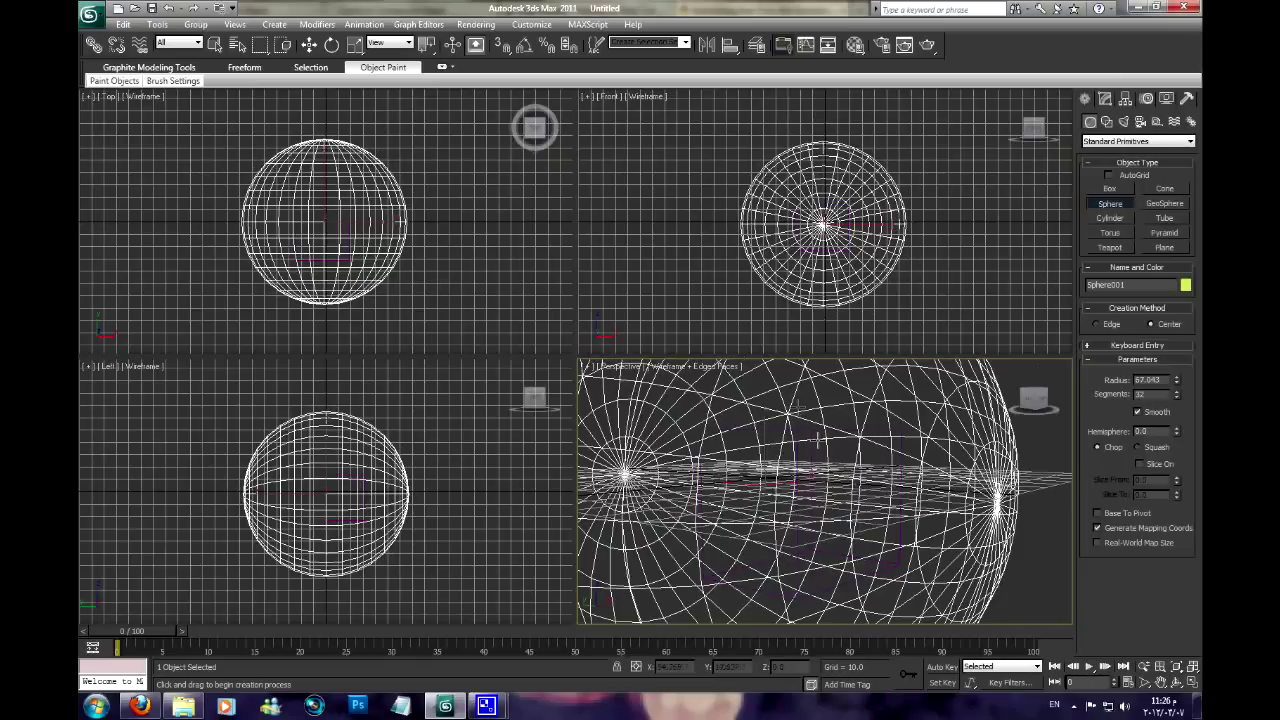
key(F3)
key(F4)
alt+middle_drag(843, 452, 866, 440)
scroll(843, 453, down, 2)
scroll(843, 453, down, 3)
Start a Conform compound object with the sphere as the wrapper
click(1137, 141)
click(1108, 173)
click(1110, 203)
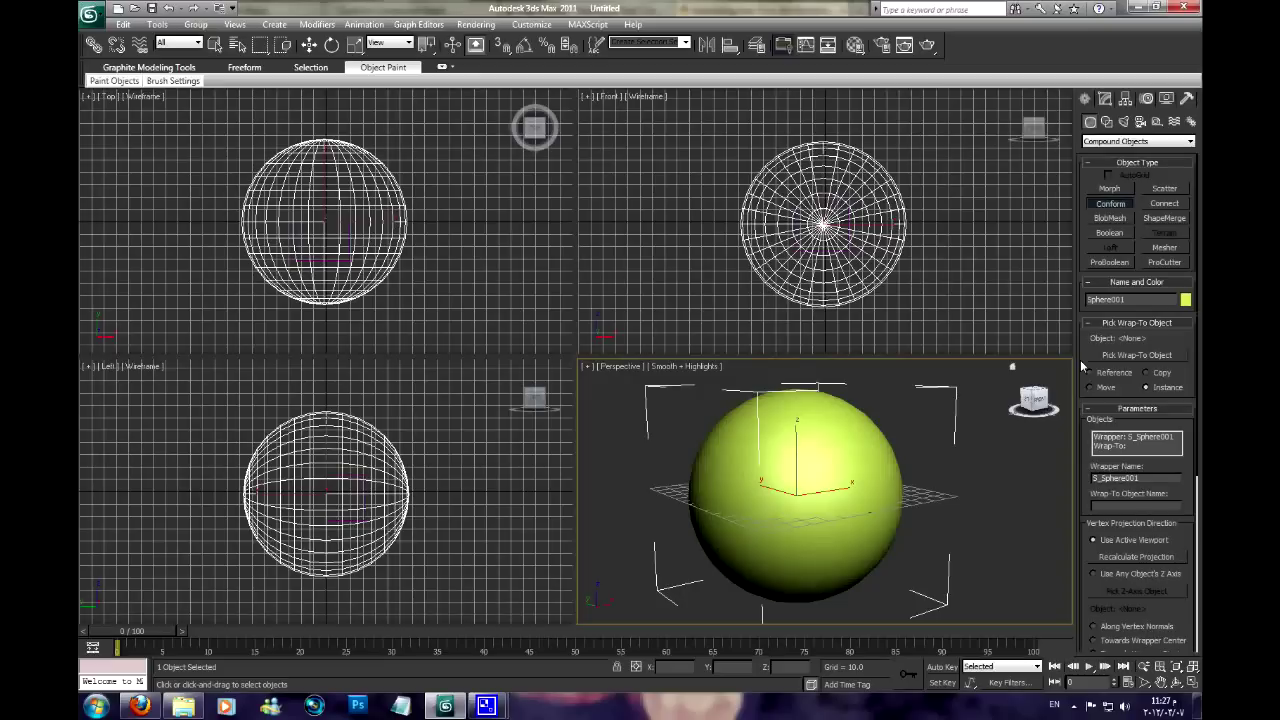
Pick Box001 as the Conform wrap-to object so the sphere dents around it
click(1108, 354)
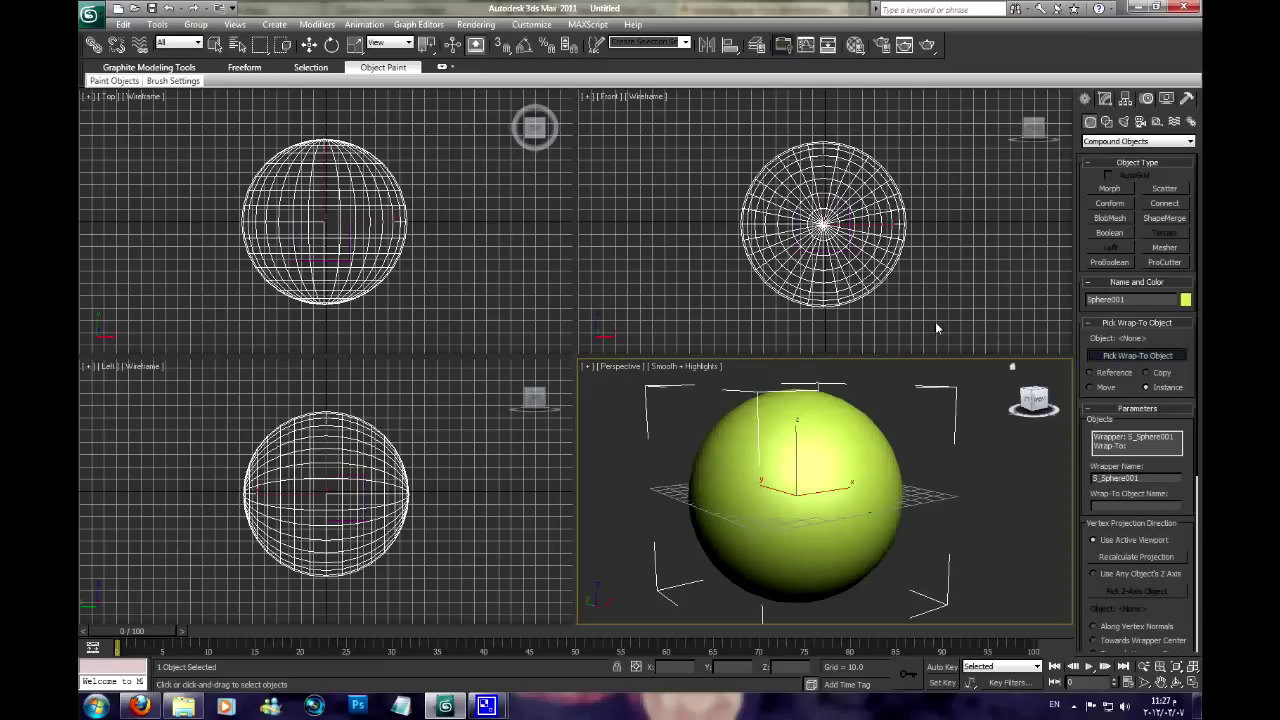
scroll(852, 262, up, 2)
scroll(860, 264, up, 3)
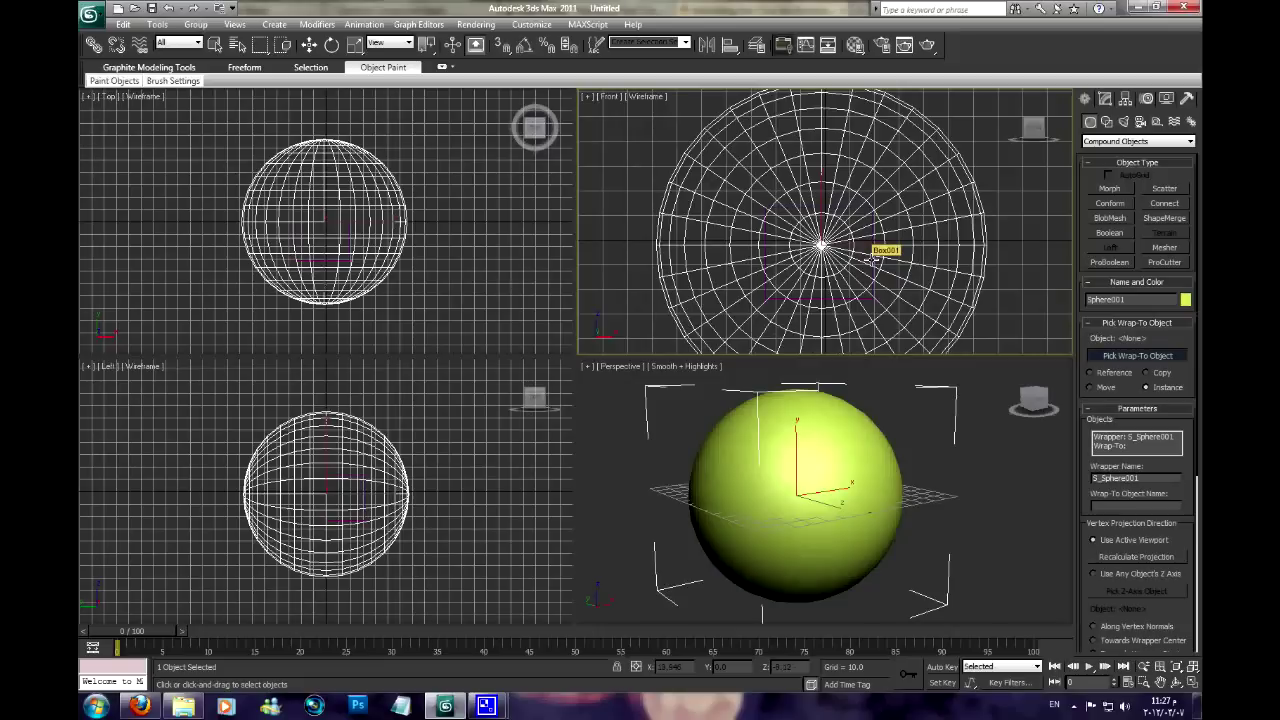
click(872, 258)
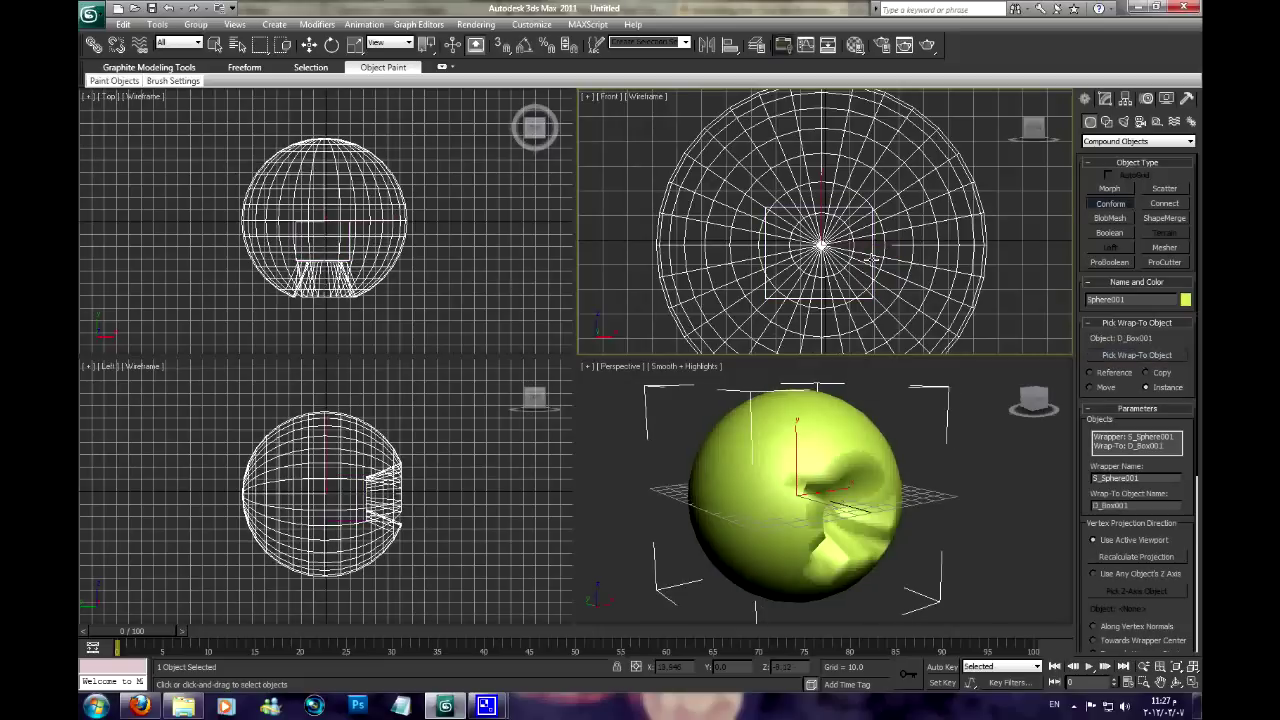
mouse_move(856, 492)
alt+middle_down()
mouse_move(849, 418)
mouse_move(910, 402)
mouse_move(852, 455)
mouse_move(873, 477)
alt+middle_up()
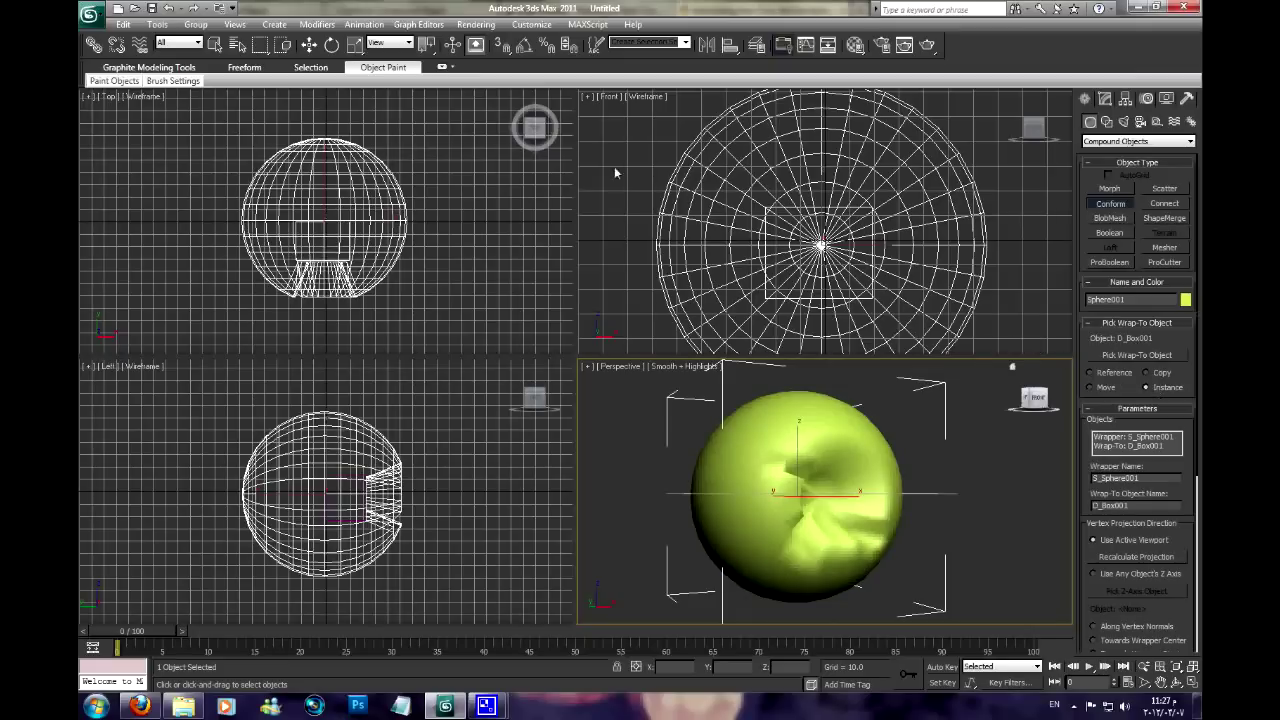
click(309, 44)
Move the box along X to the right of the sphere
click(798, 218)
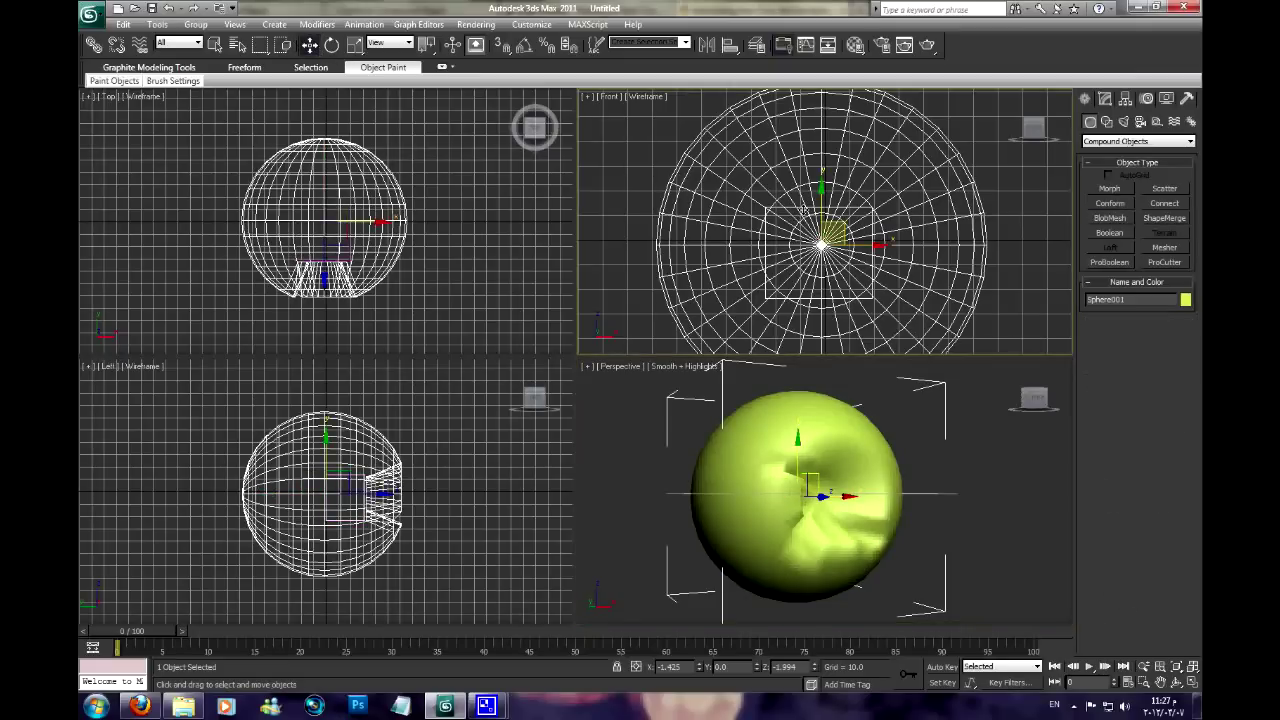
click(802, 208)
scroll(802, 208, down, 2)
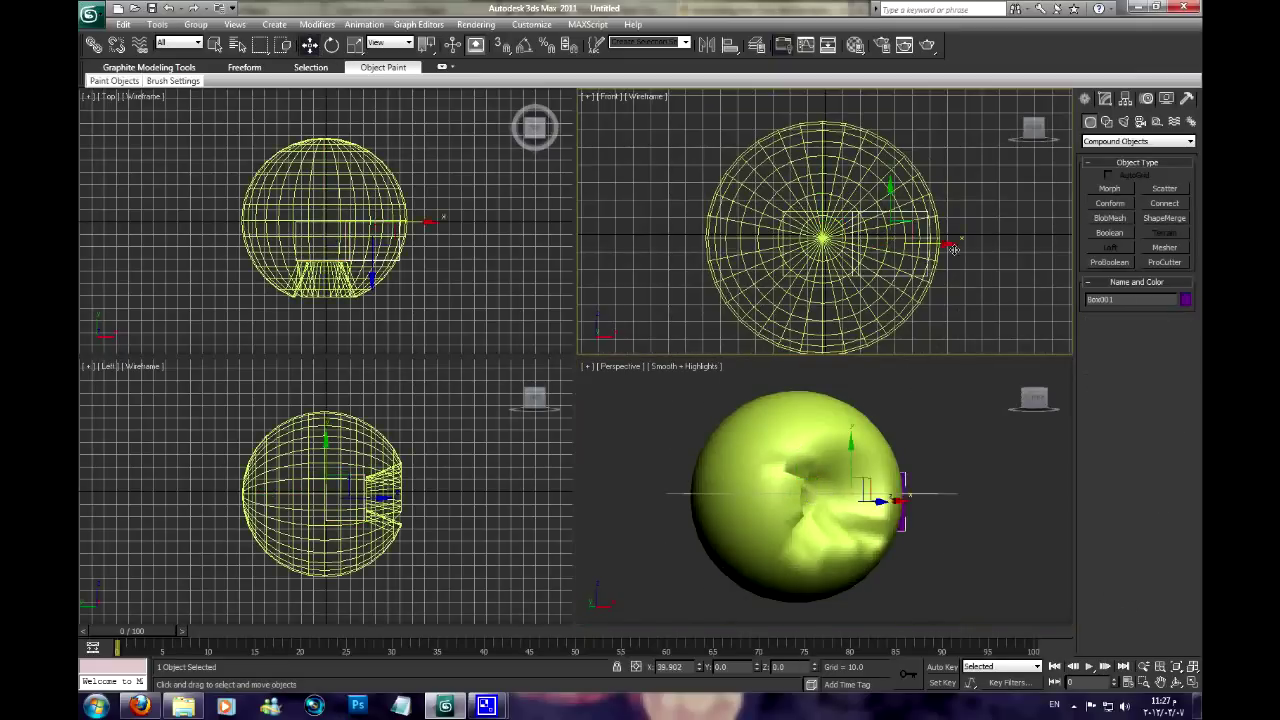
drag(870, 238, 1061, 240)
middle_drag(838, 253, 800, 255)
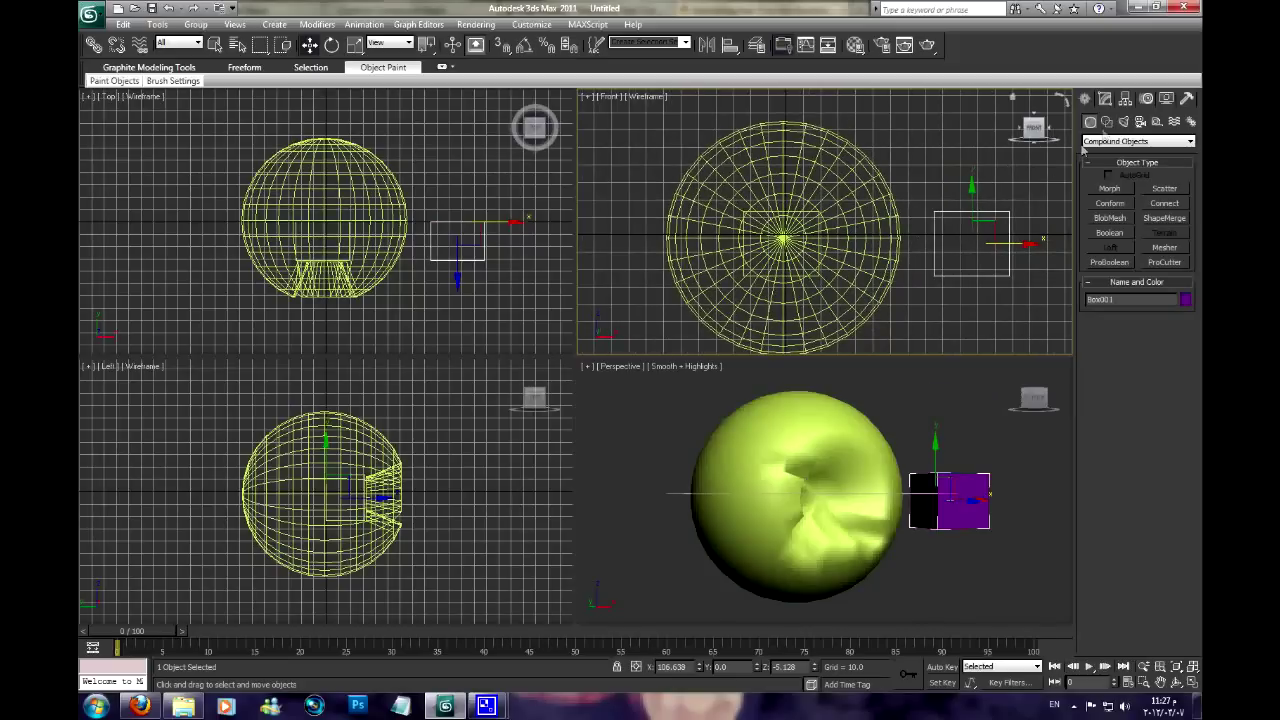
Increase the box's Length and Width in the Modify panel
click(1105, 98)
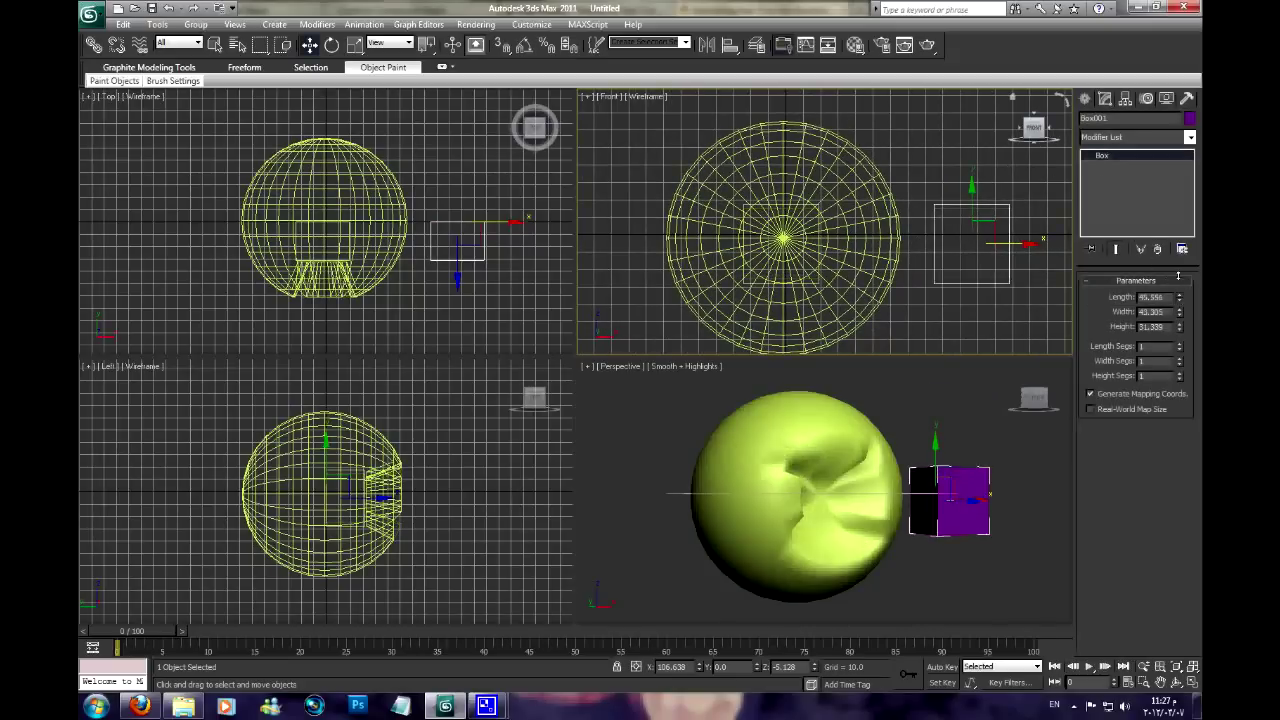
drag(1179, 298, 1165, 301)
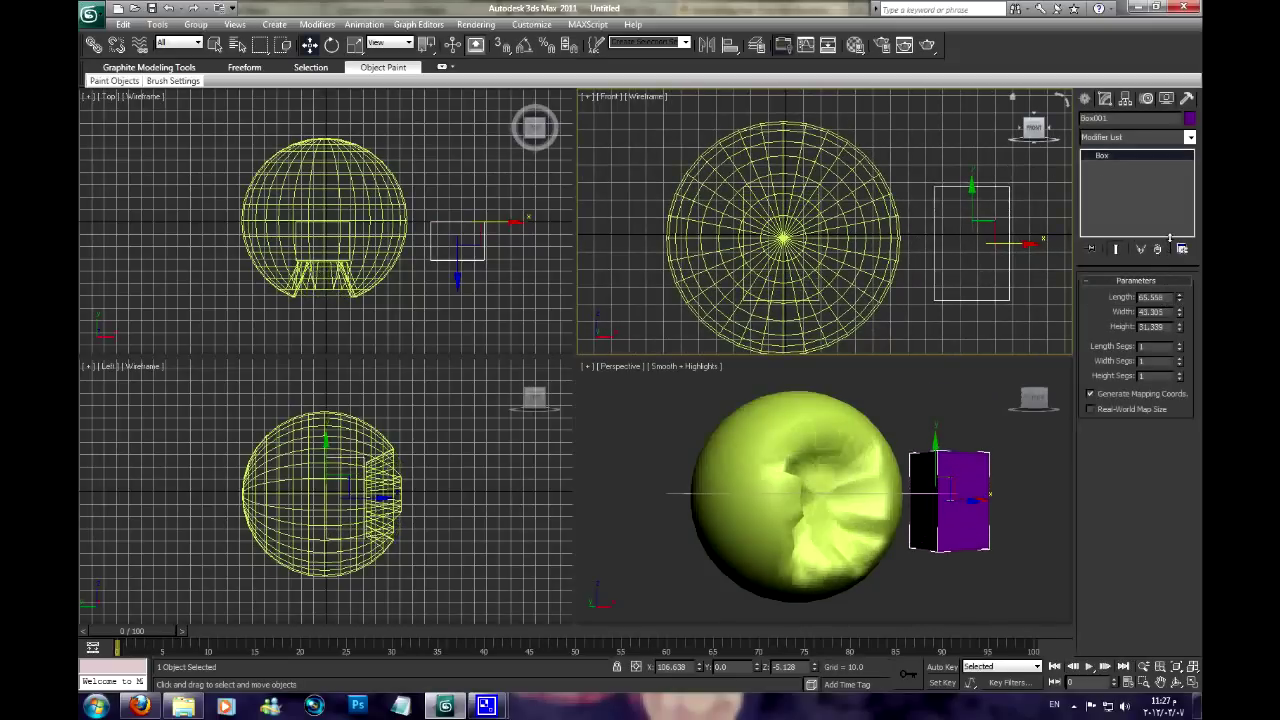
drag(1179, 298, 1179, 275)
drag(1179, 312, 1179, 237)
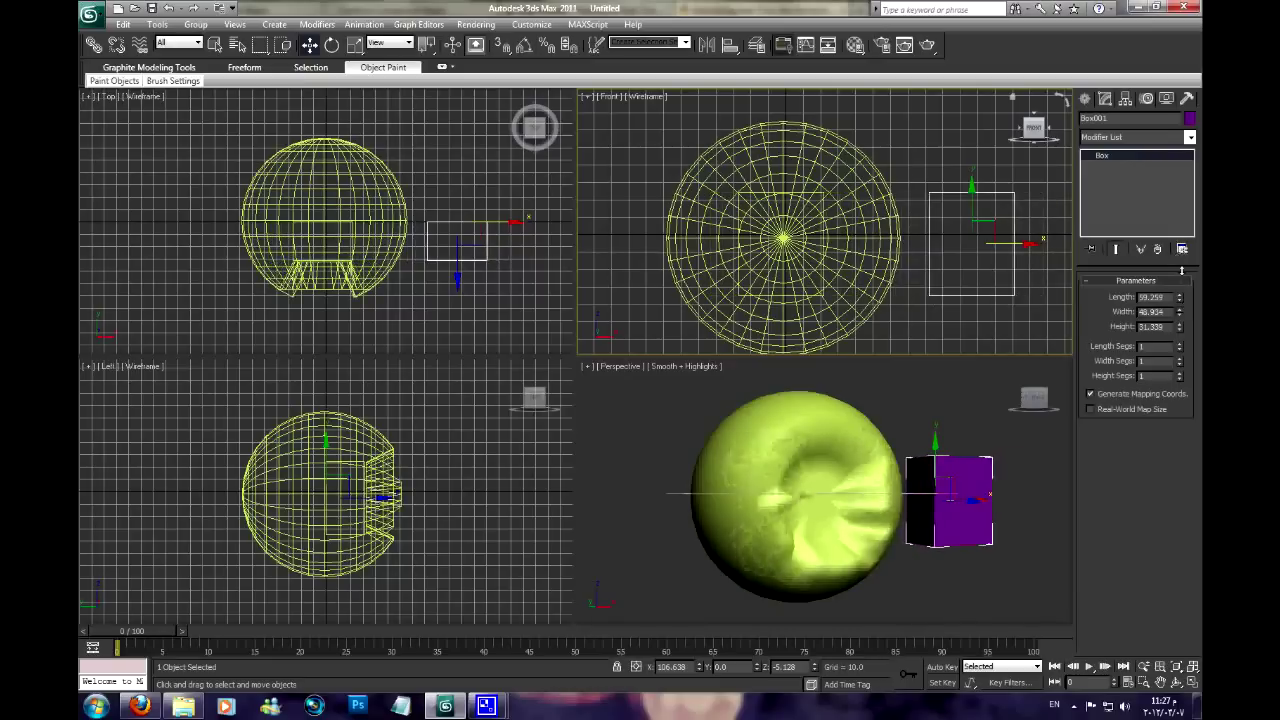
Select the sphere and expand its Conform wrap-to object settings
click(860, 440)
scroll(1125, 333, up, 3)
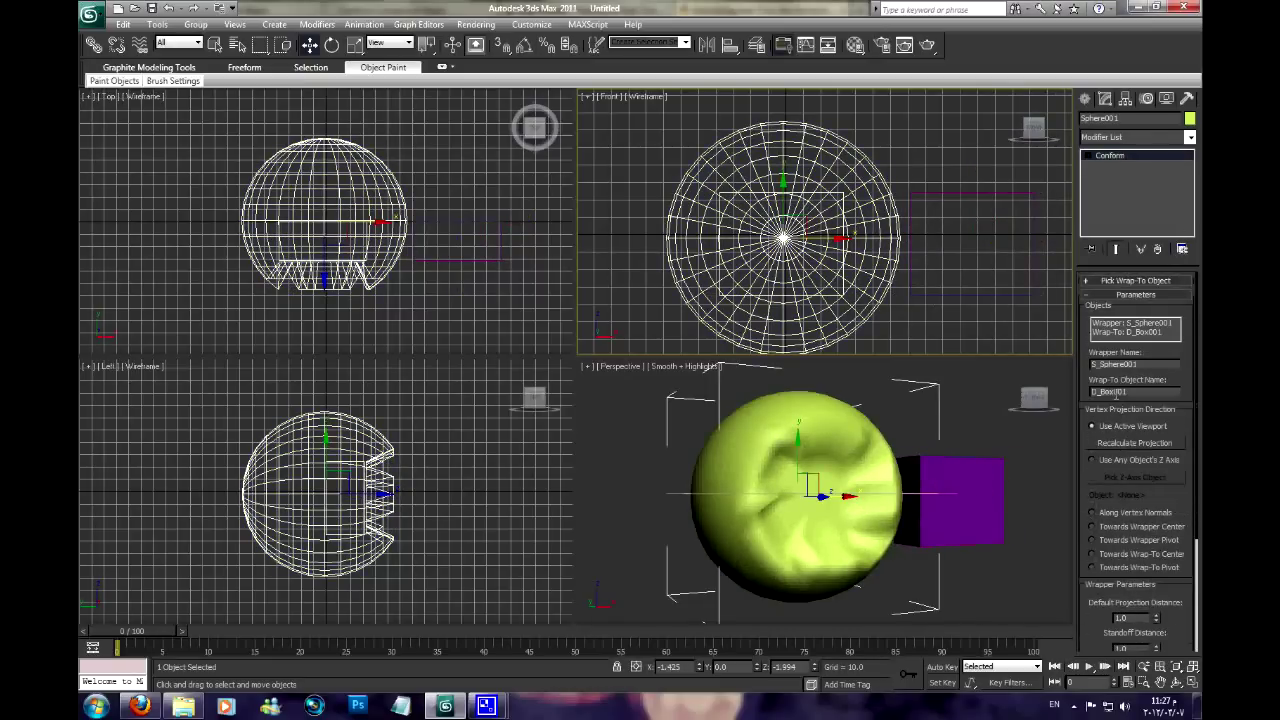
click(1090, 282)
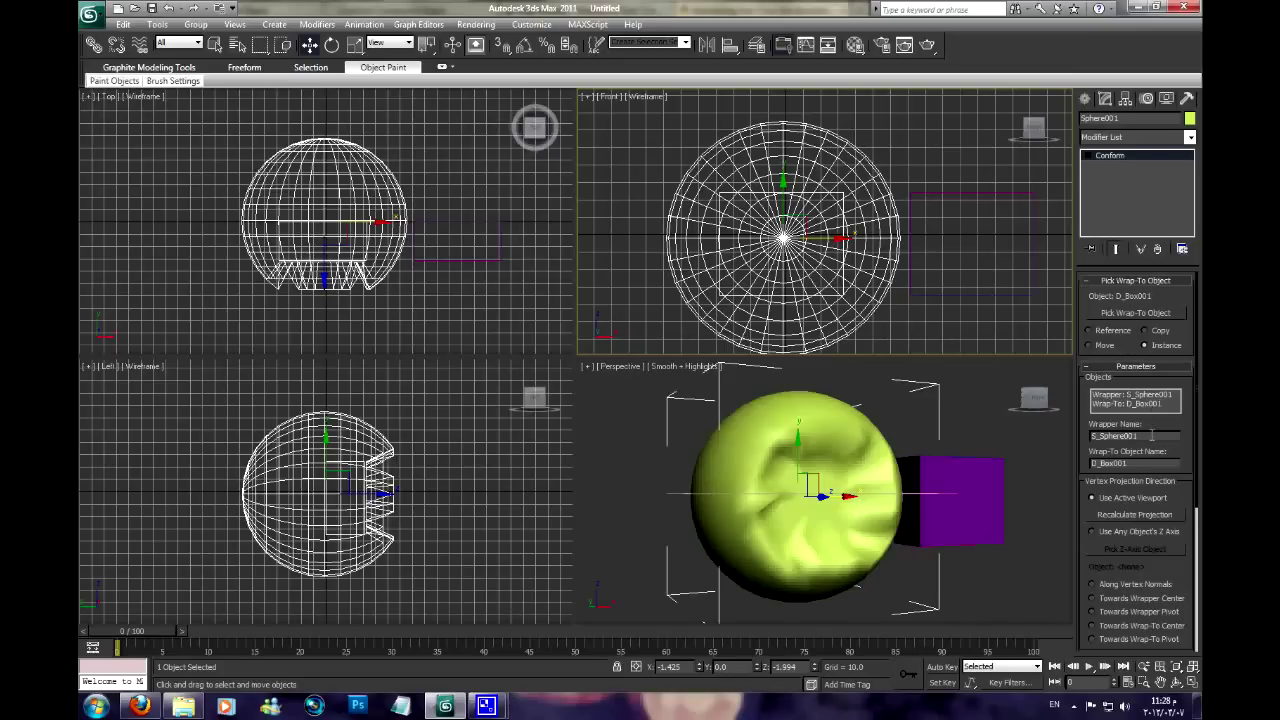
drag(1152, 435, 1091, 436)
click(1138, 462)
scroll(1086, 470, down, 1)
drag(1127, 447, 1080, 451)
key(Return)
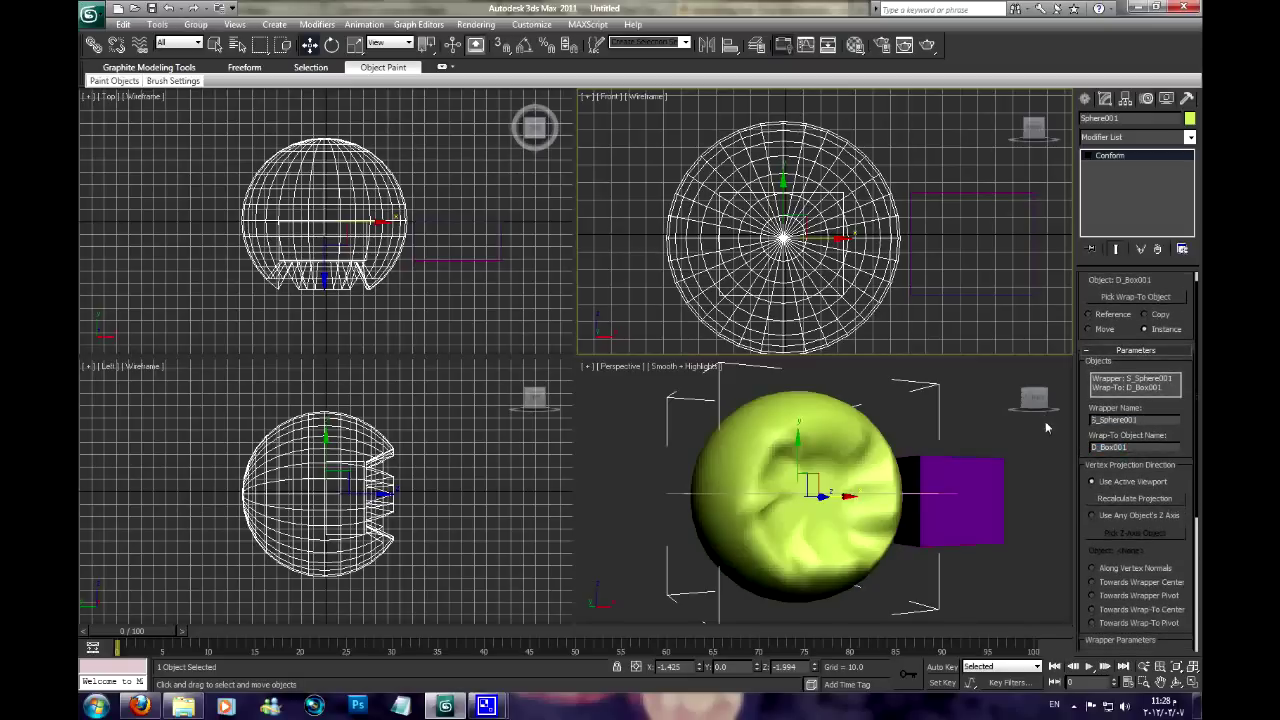
drag(1084, 478, 1084, 362)
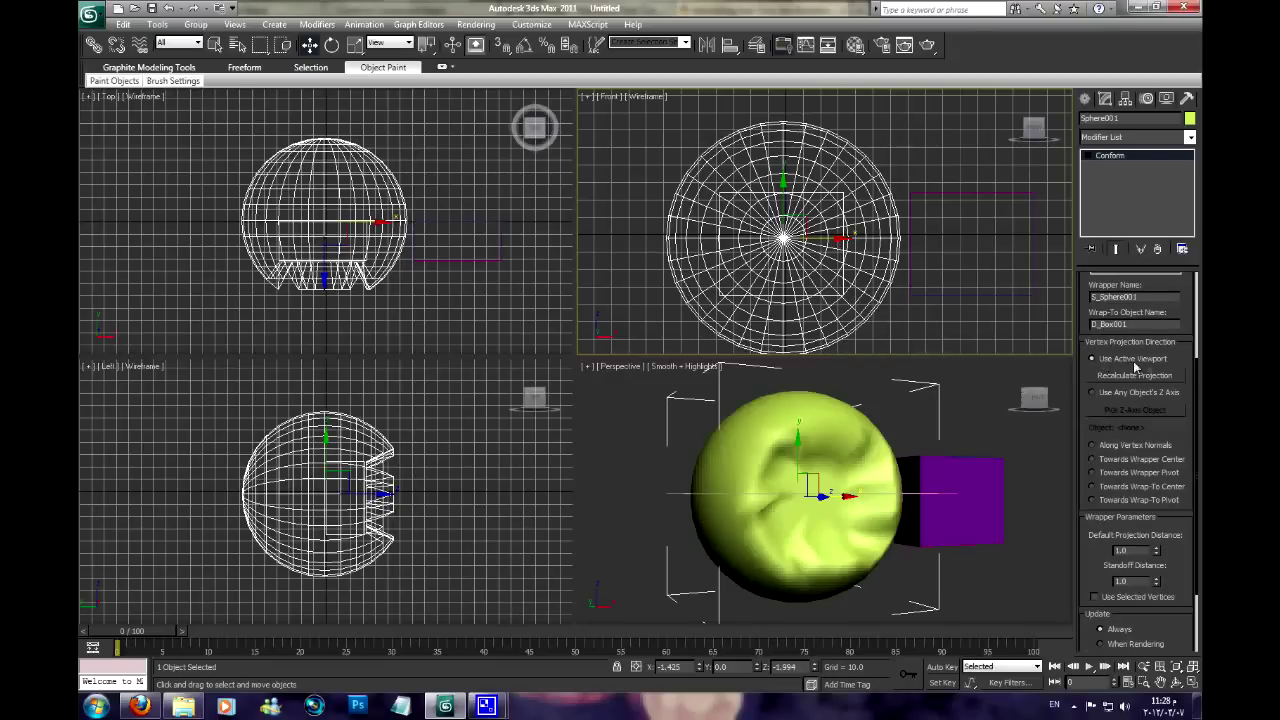
click(620, 243)
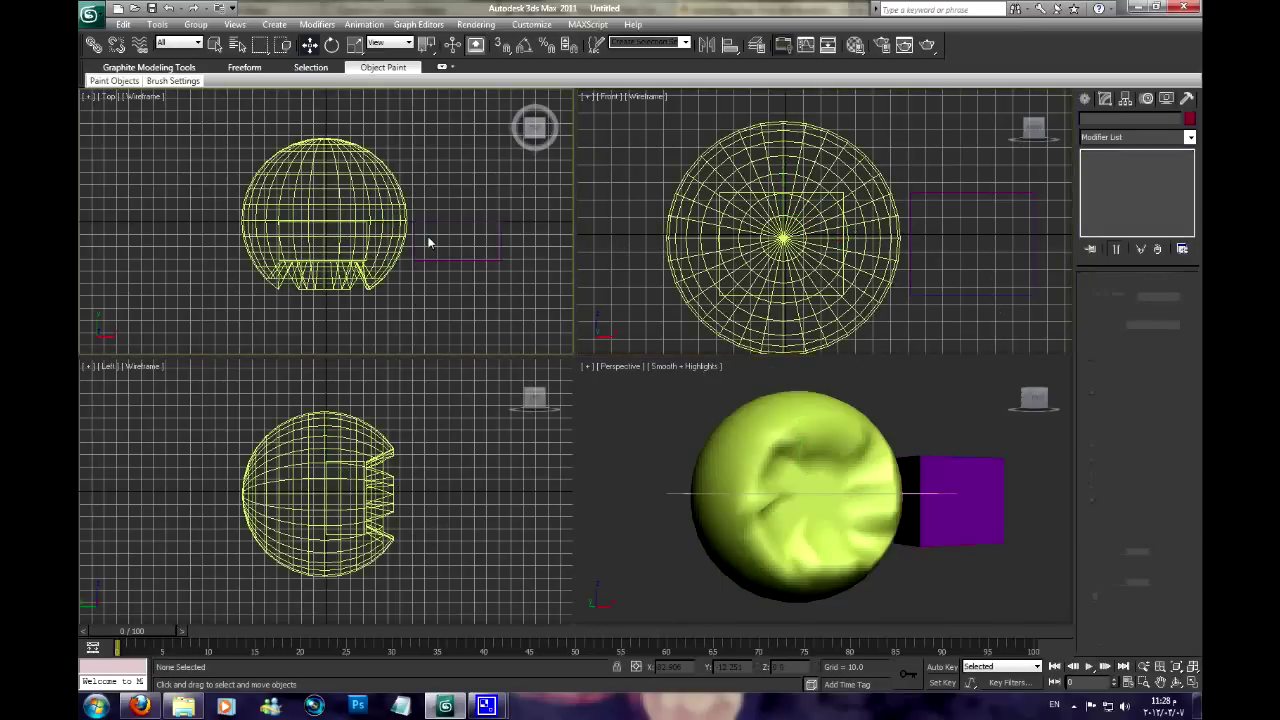
click(487, 214)
click(522, 418)
click(628, 451)
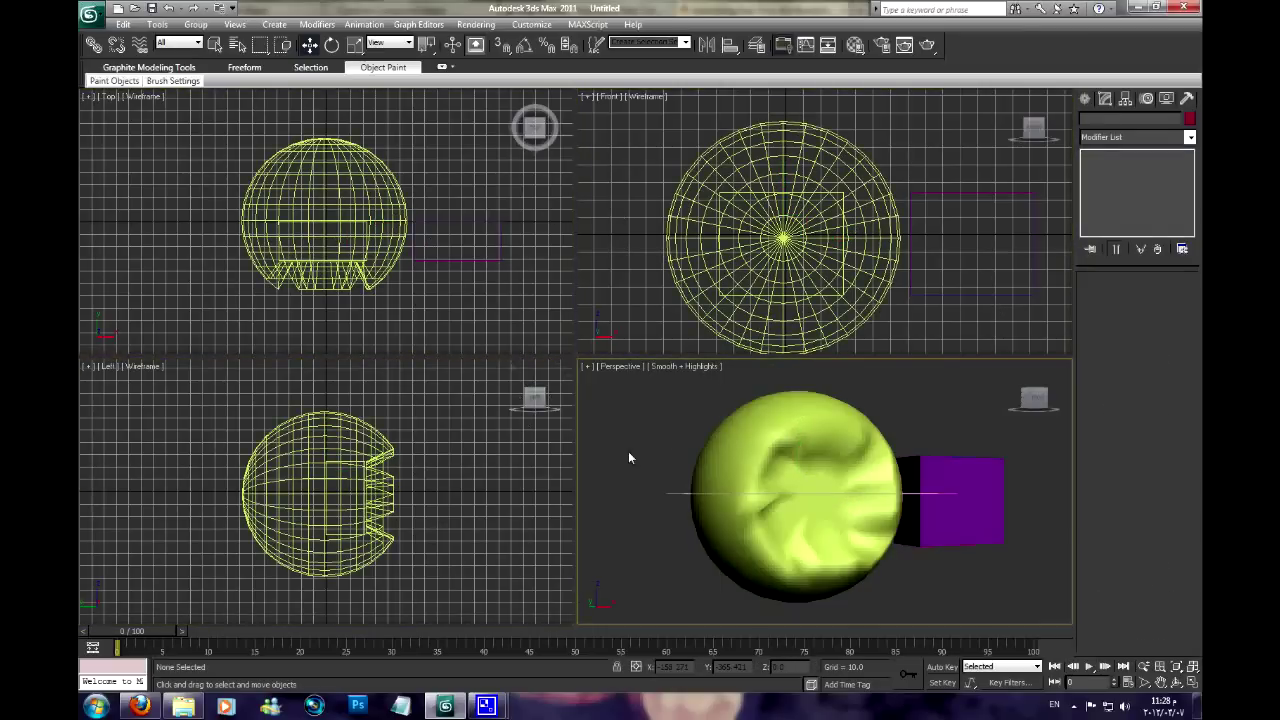
click(758, 428)
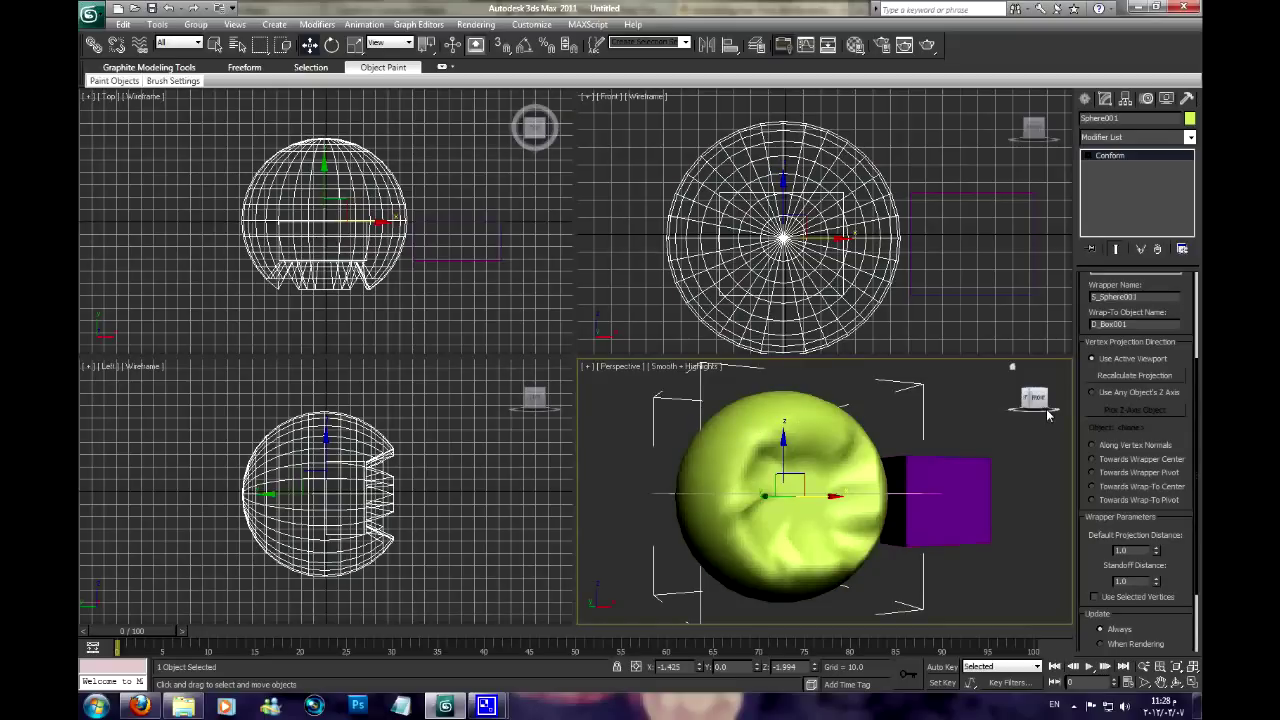
click(455, 284)
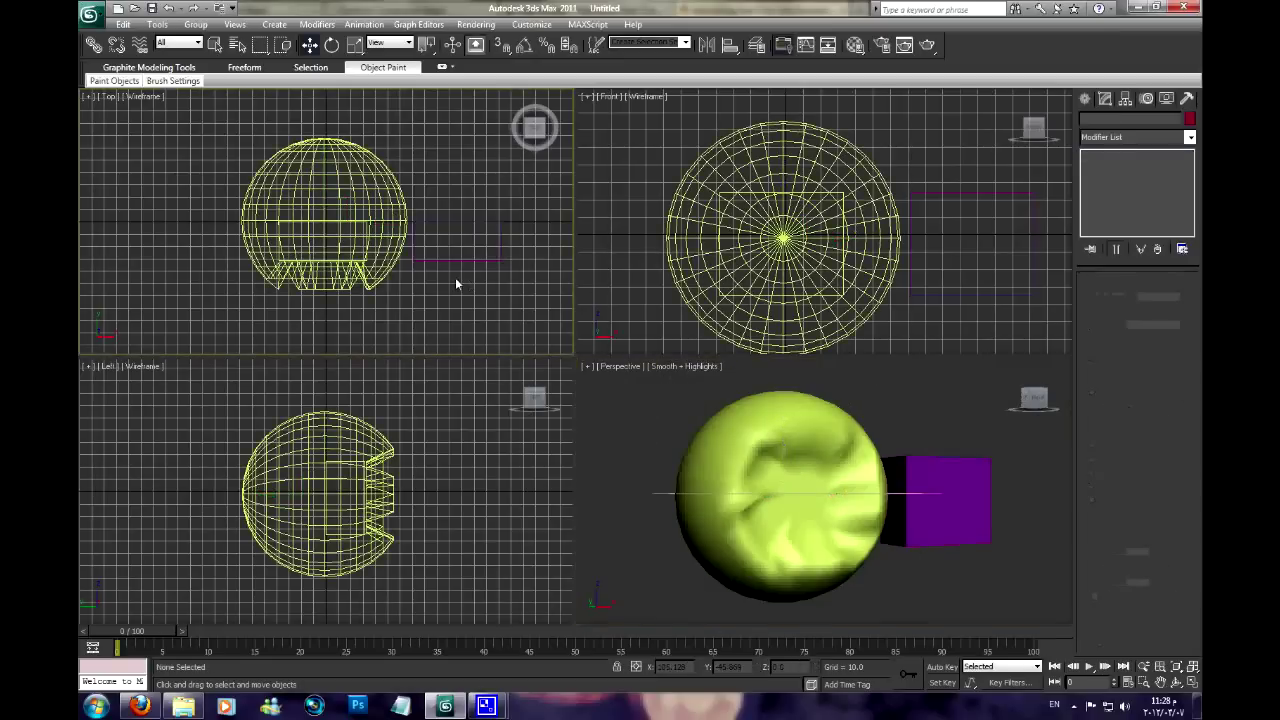
middle_drag(455, 280, 444, 272)
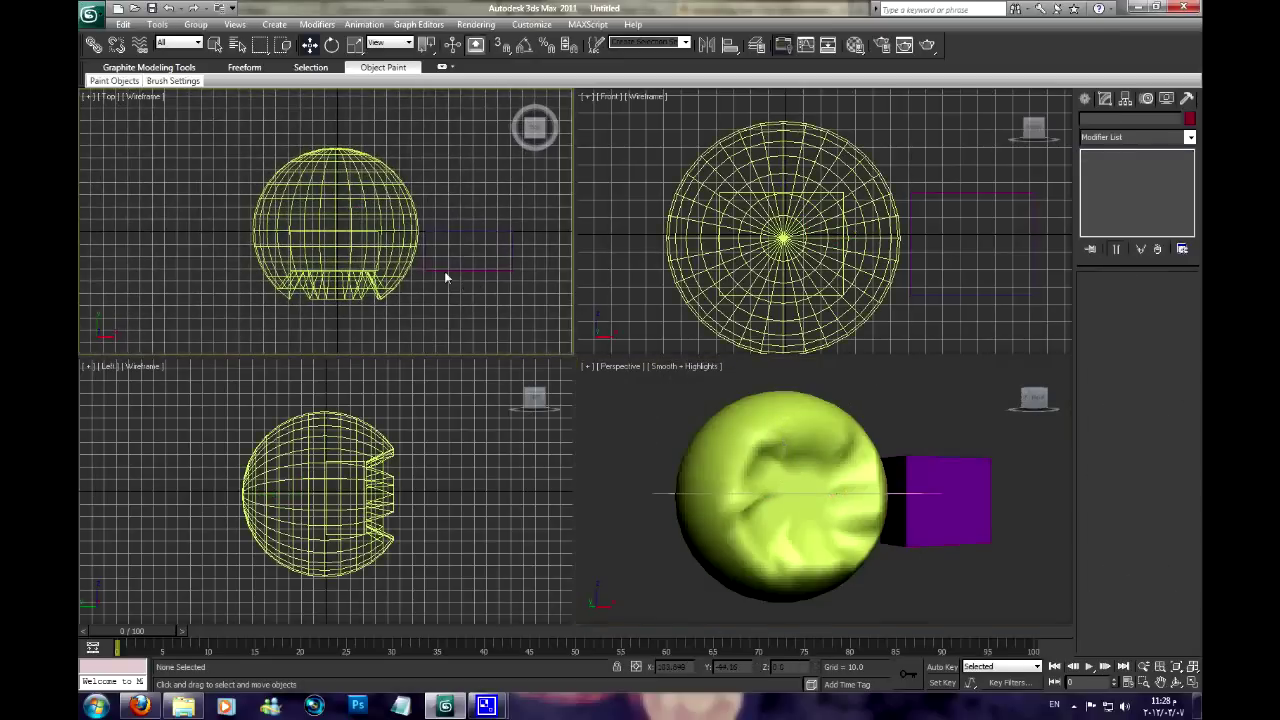
click(367, 227)
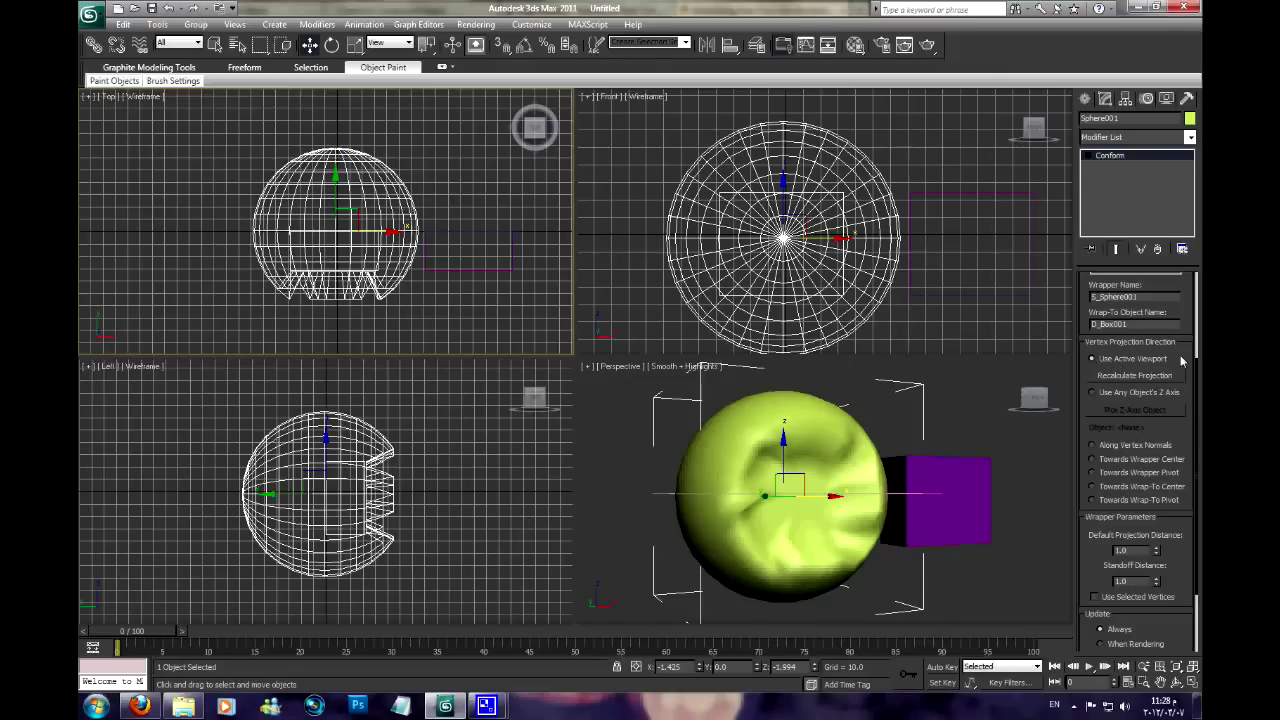
Recalculate the sphere's Conform projection onto the box and reselect the sphere
click(1125, 377)
mouse_move(830, 450)
alt+middle_down()
mouse_move(814, 544)
mouse_move(786, 523)
alt+middle_up()
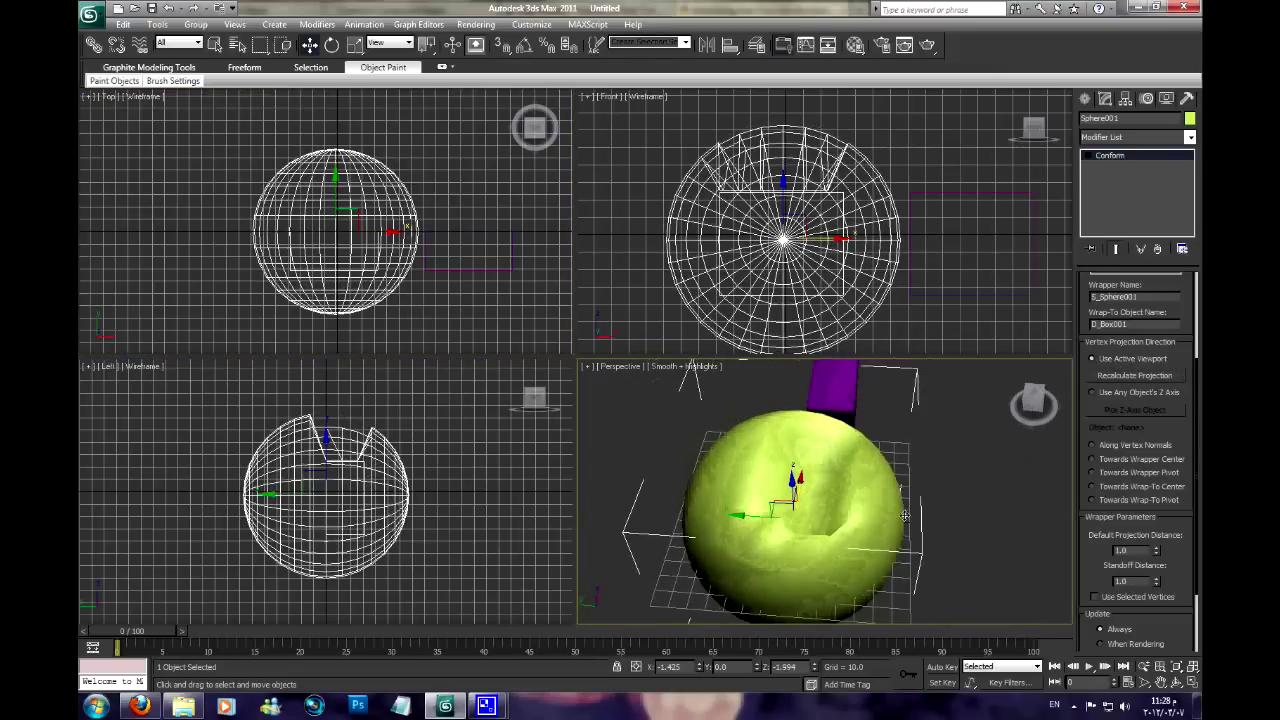
click(436, 484)
click(800, 440)
click(460, 480)
click(364, 471)
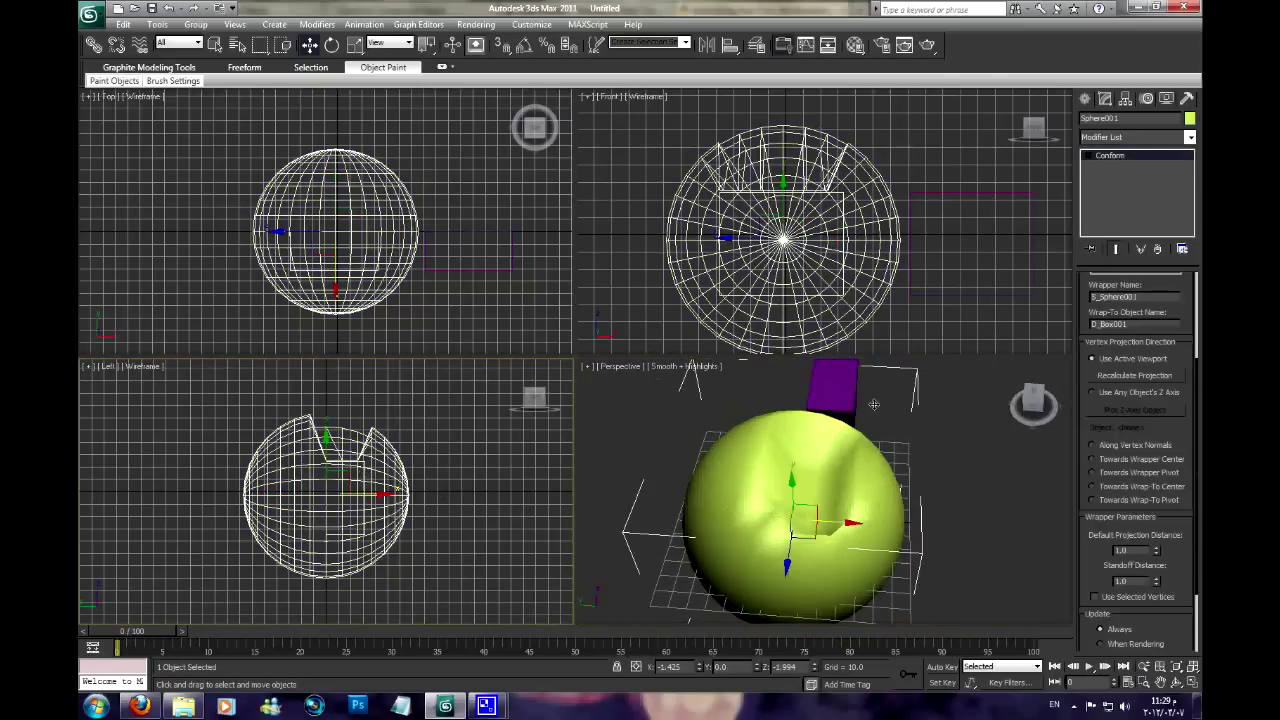
Recalculate projection from the current view, then choose Use Any Object's Z Axis
click(1127, 380)
mouse_move(800, 470)
alt+middle_down()
mouse_move(814, 437)
mouse_move(895, 455)
alt+middle_up()
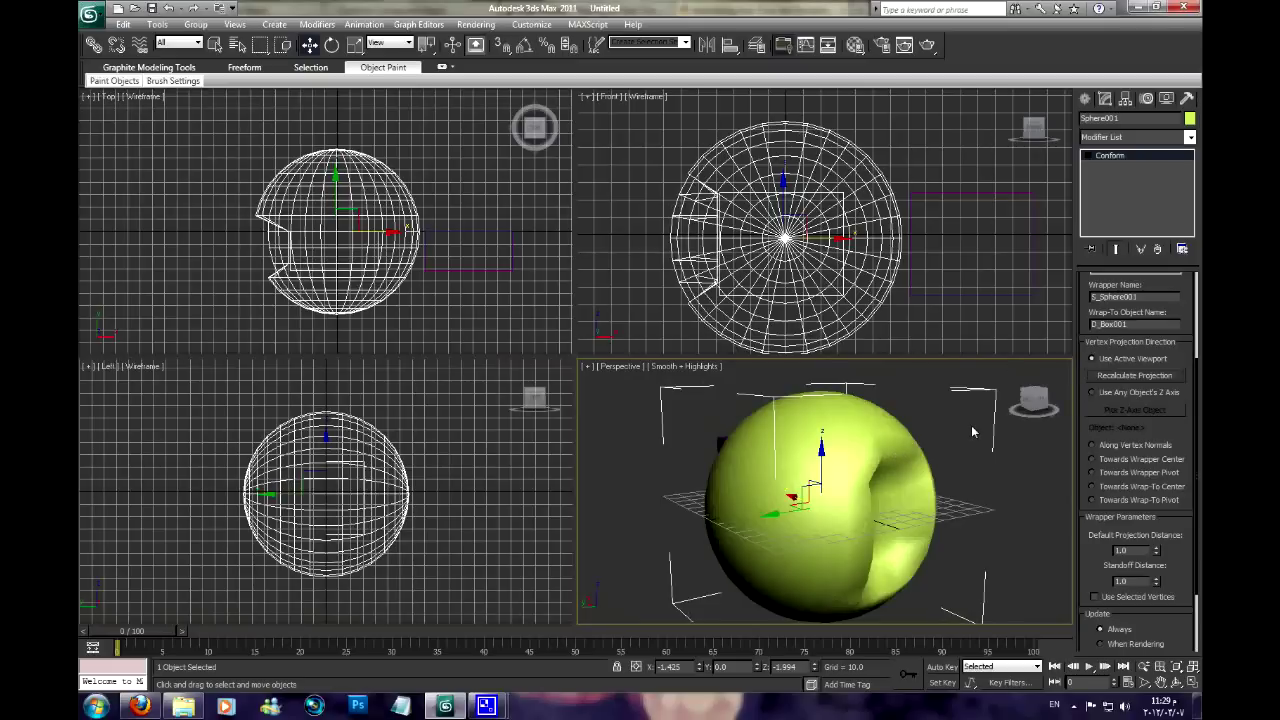
click(1092, 392)
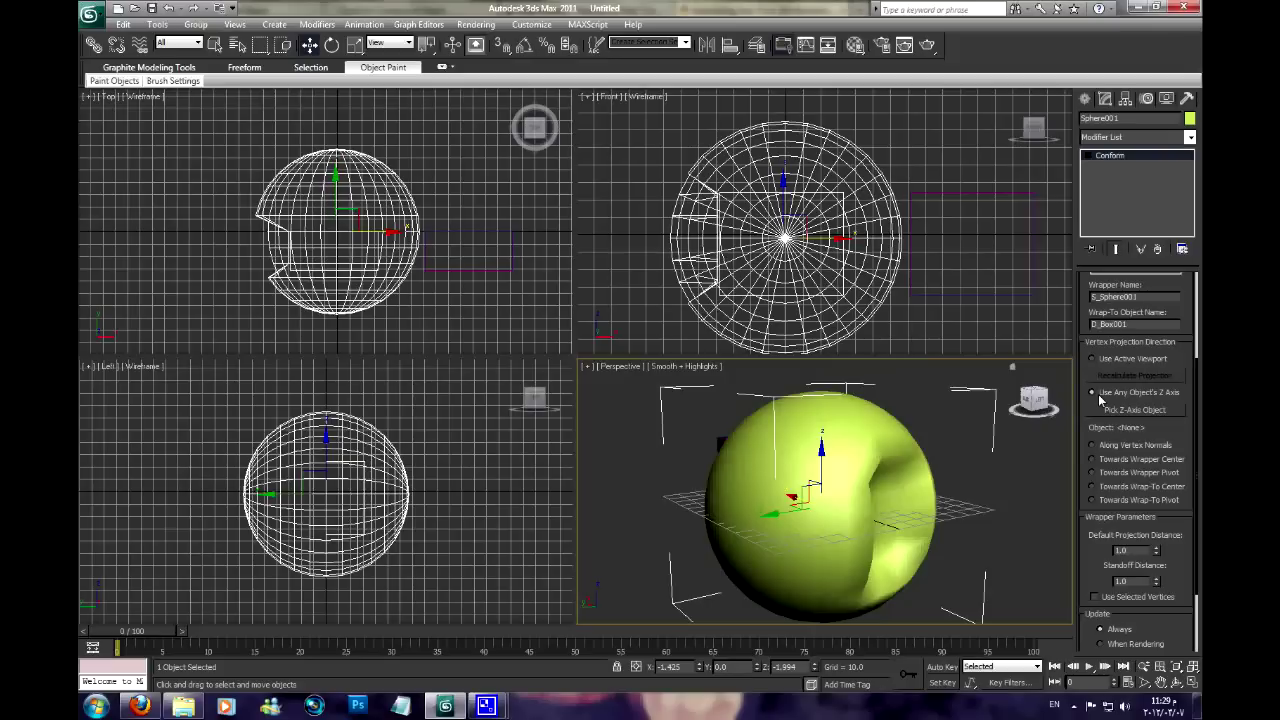
Create a smaller blue Sphere002 to the right in the Front viewport
click(1085, 100)
click(1110, 141)
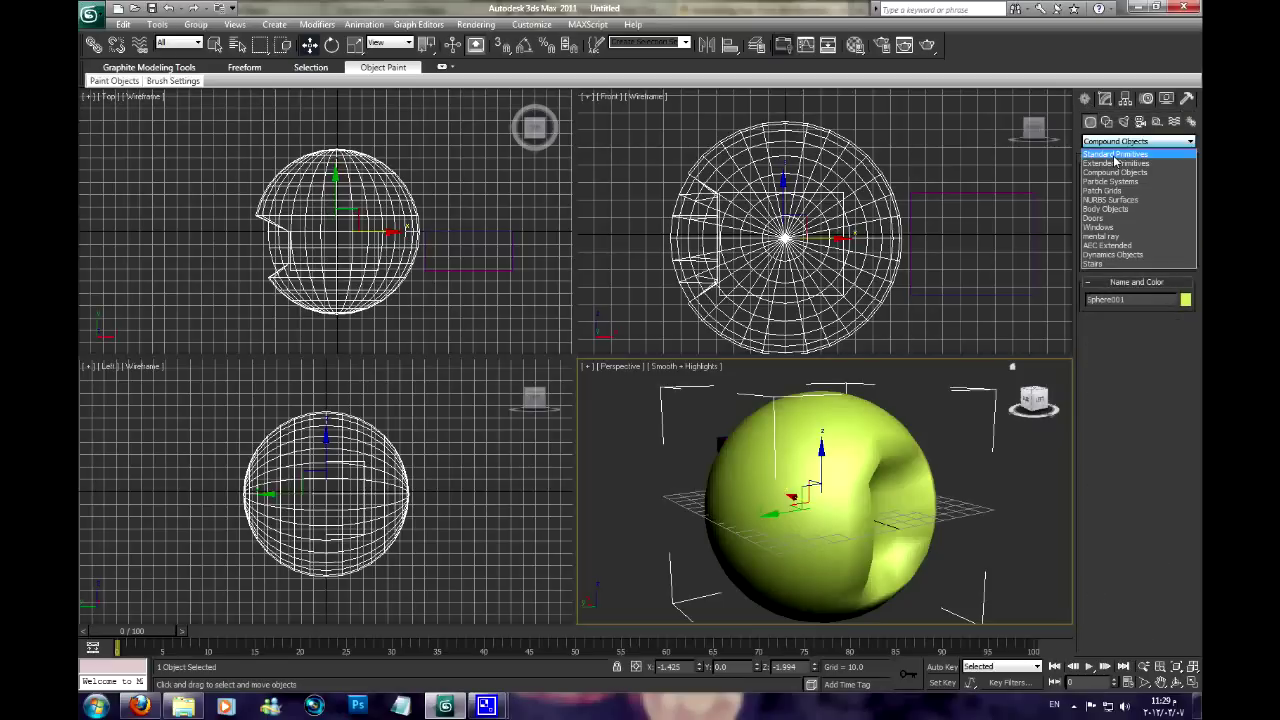
click(1112, 150)
click(1110, 203)
middle_drag(988, 243, 786, 234)
scroll(880, 244, down, 2)
drag(936, 221, 970, 258)
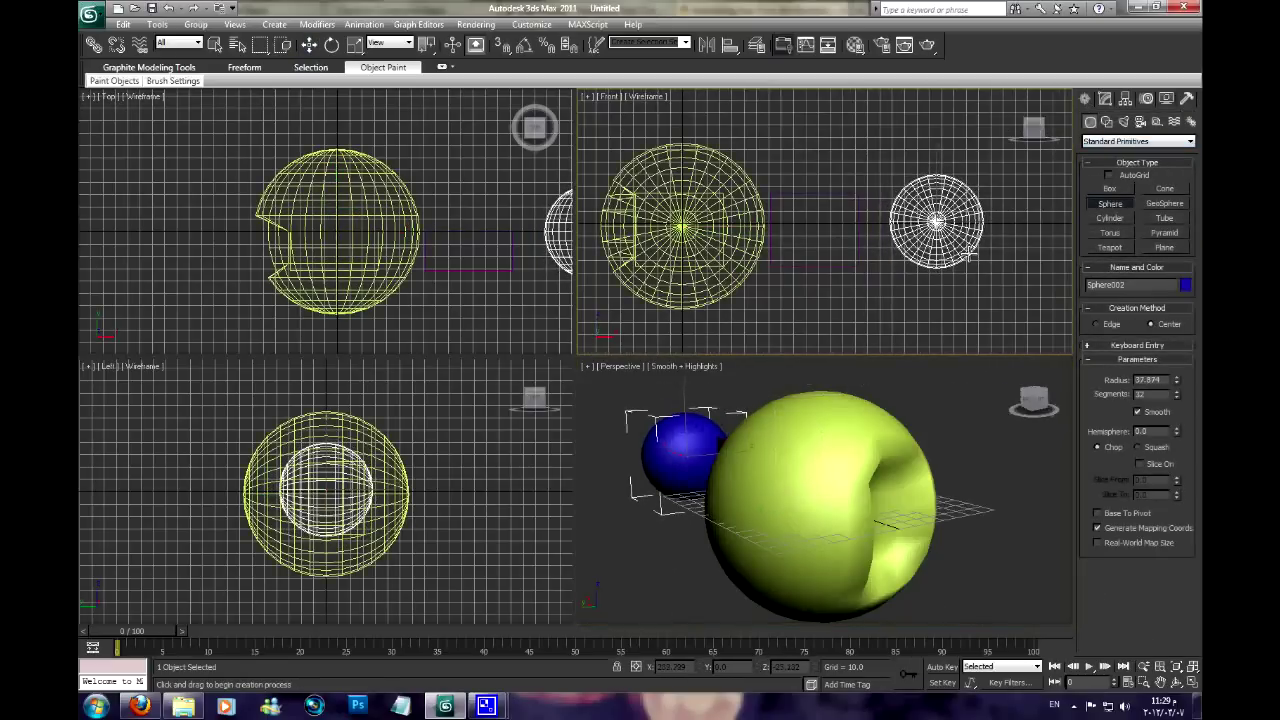
right_click(970, 258)
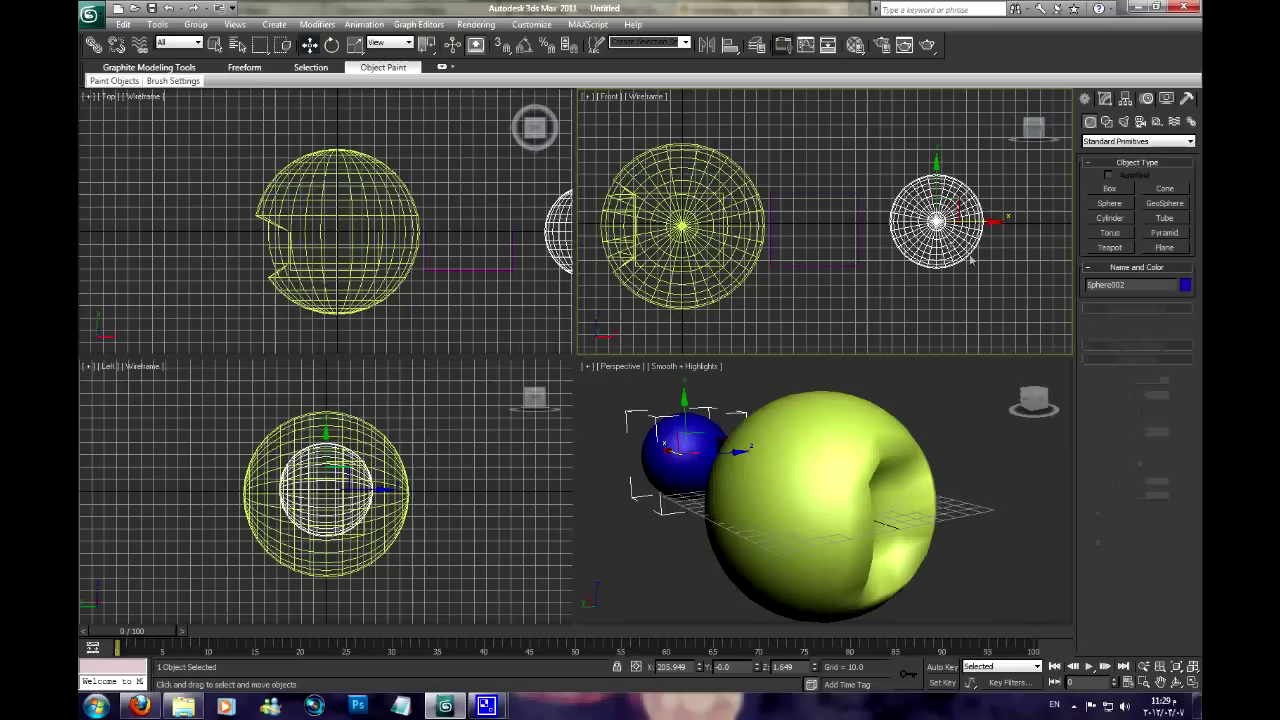
With Affect Pivot Only, rotate Sphere002's pivot about -48.71 degrees around Z
click(1125, 99)
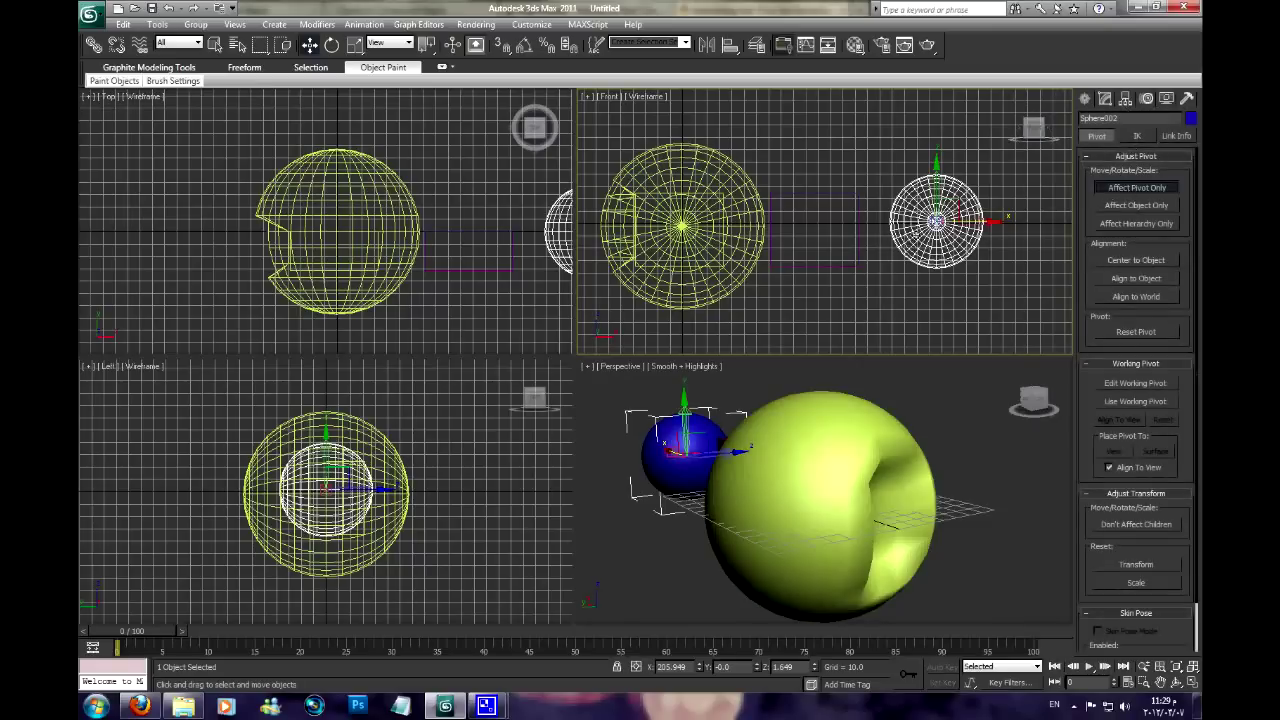
middle_drag(930, 222, 821, 226)
scroll(817, 210, up, 3)
key(e)
scroll(768, 228, up, 3)
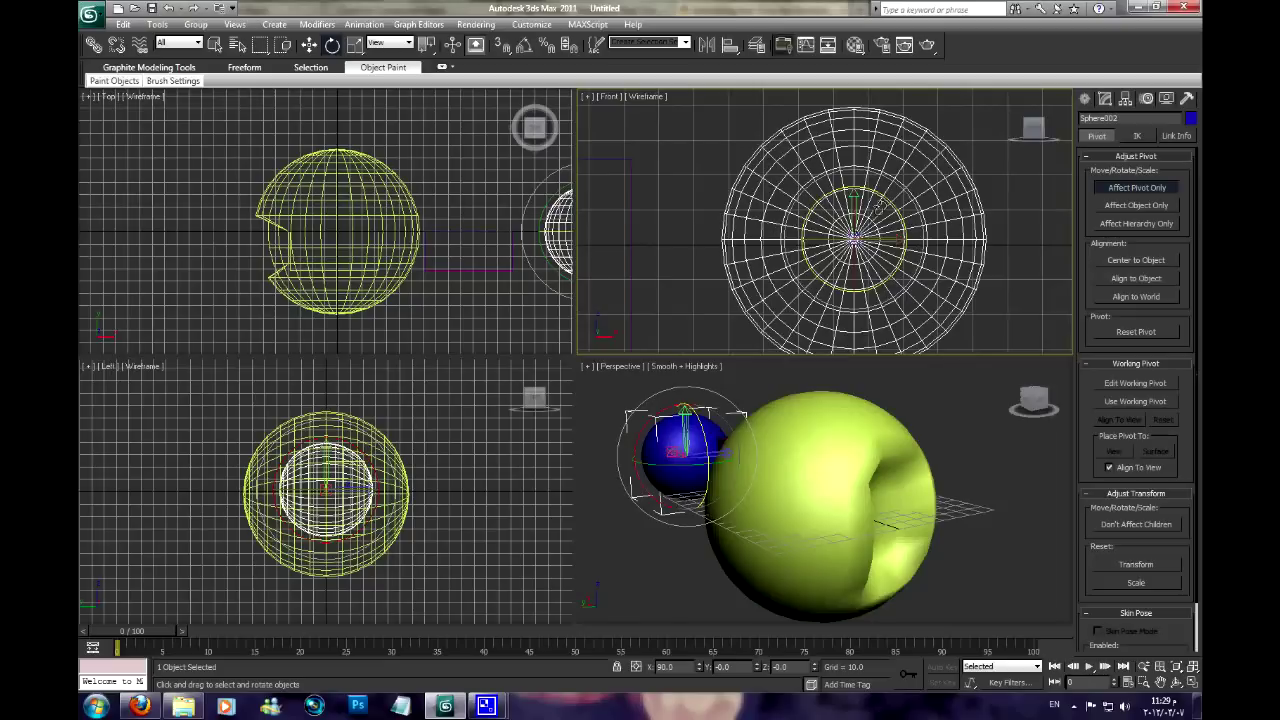
mouse_move(889, 198)
mouse_down()
mouse_move(935, 258)
mouse_move(955, 323)
mouse_up()
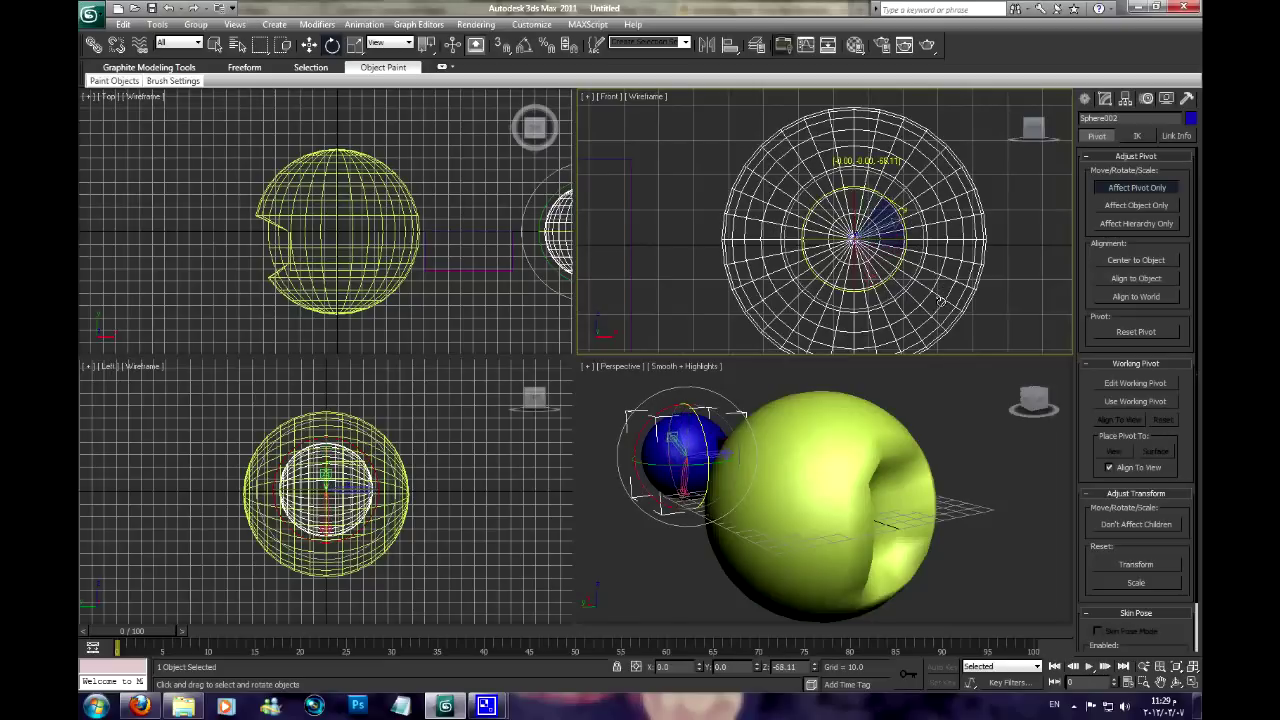
scroll(700, 450, up, 6)
mouse_move(723, 457)
middle_down()
mouse_move(777, 492)
mouse_move(732, 445)
middle_up()
scroll(777, 492, down, 5)
scroll(777, 480, down, 3)
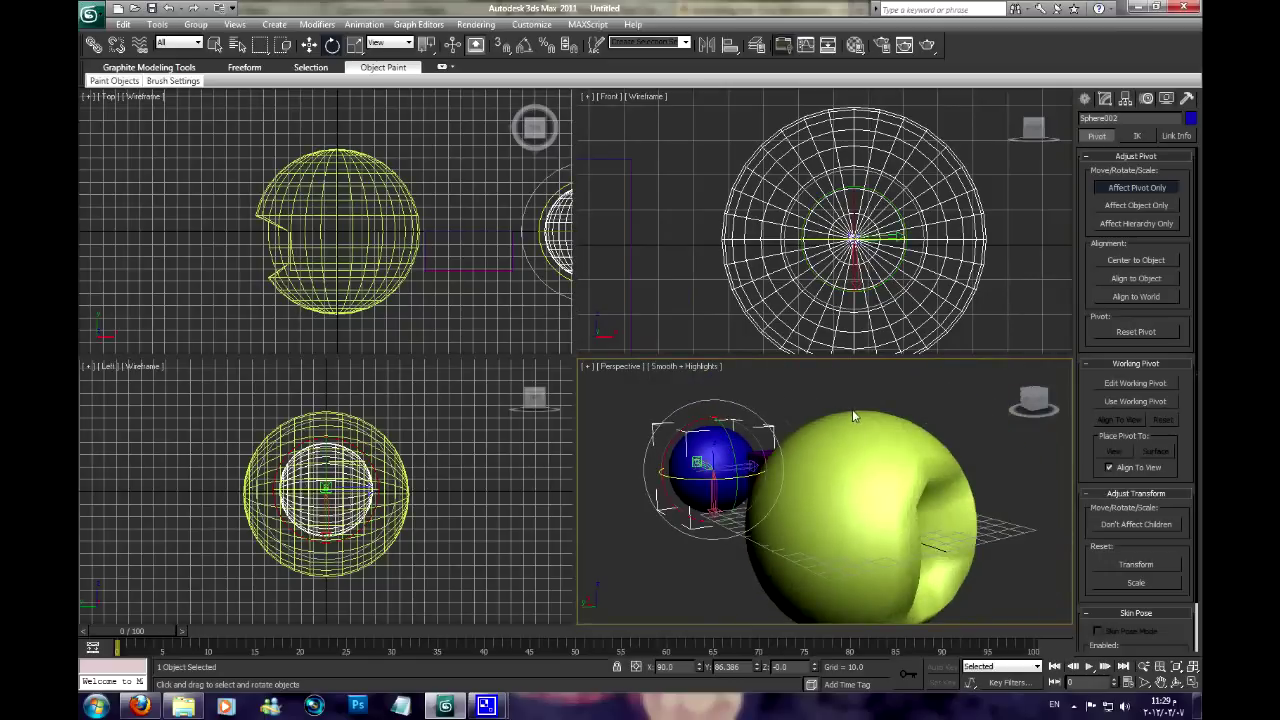
Turn off Affect Pivot Only and select the yellow sphere
click(1134, 188)
middle_drag(874, 412, 851, 412)
scroll(851, 412, down, 3)
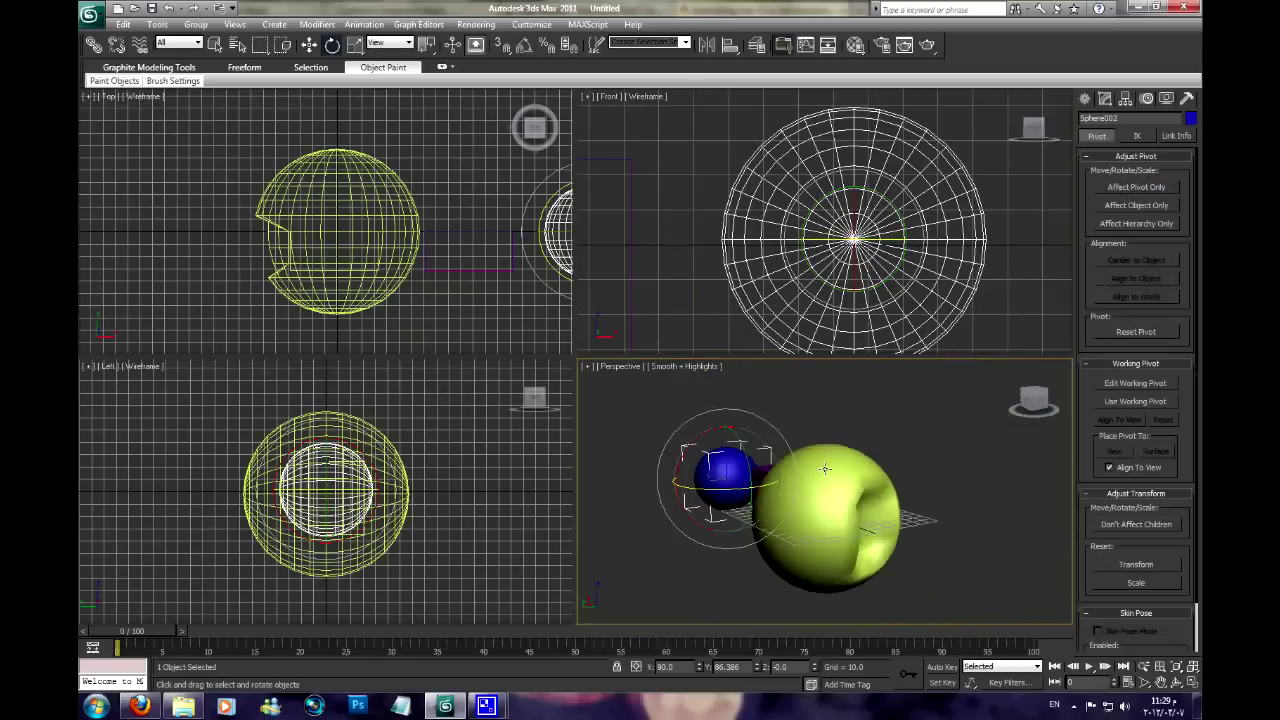
click(825, 470)
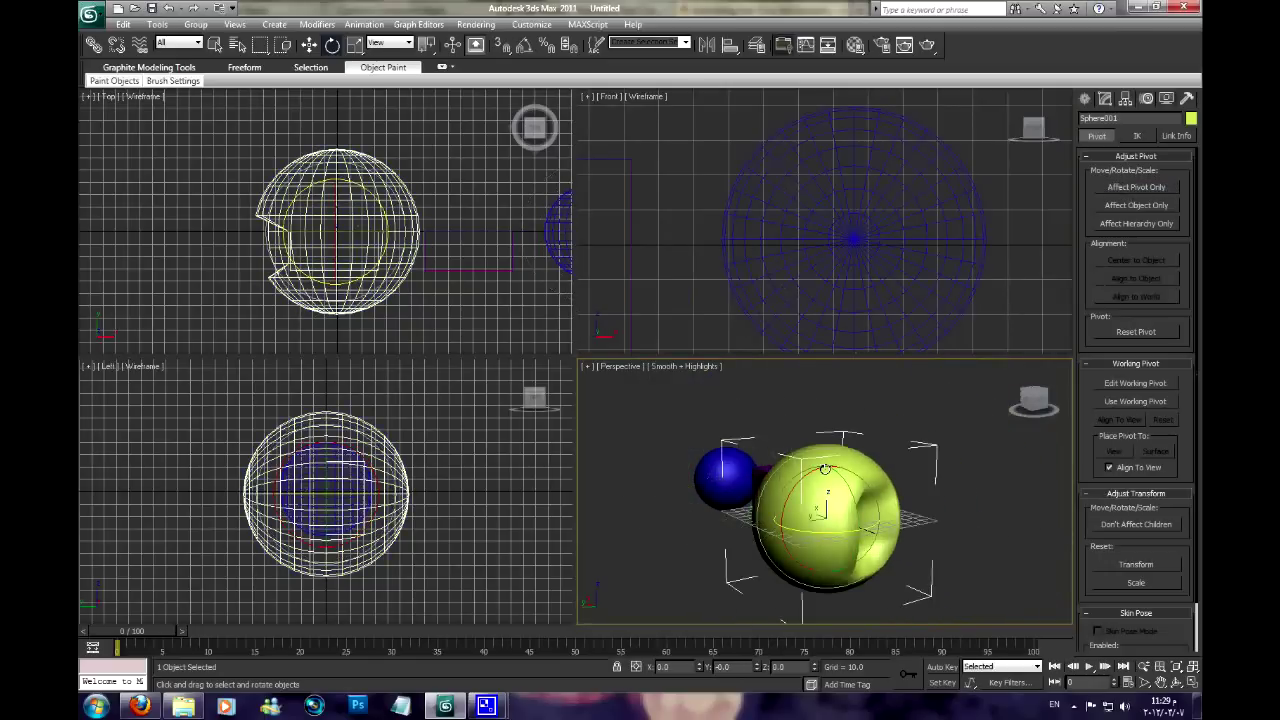
Pick the blue Sphere002 as the Conform's Z-axis projection object
click(1105, 98)
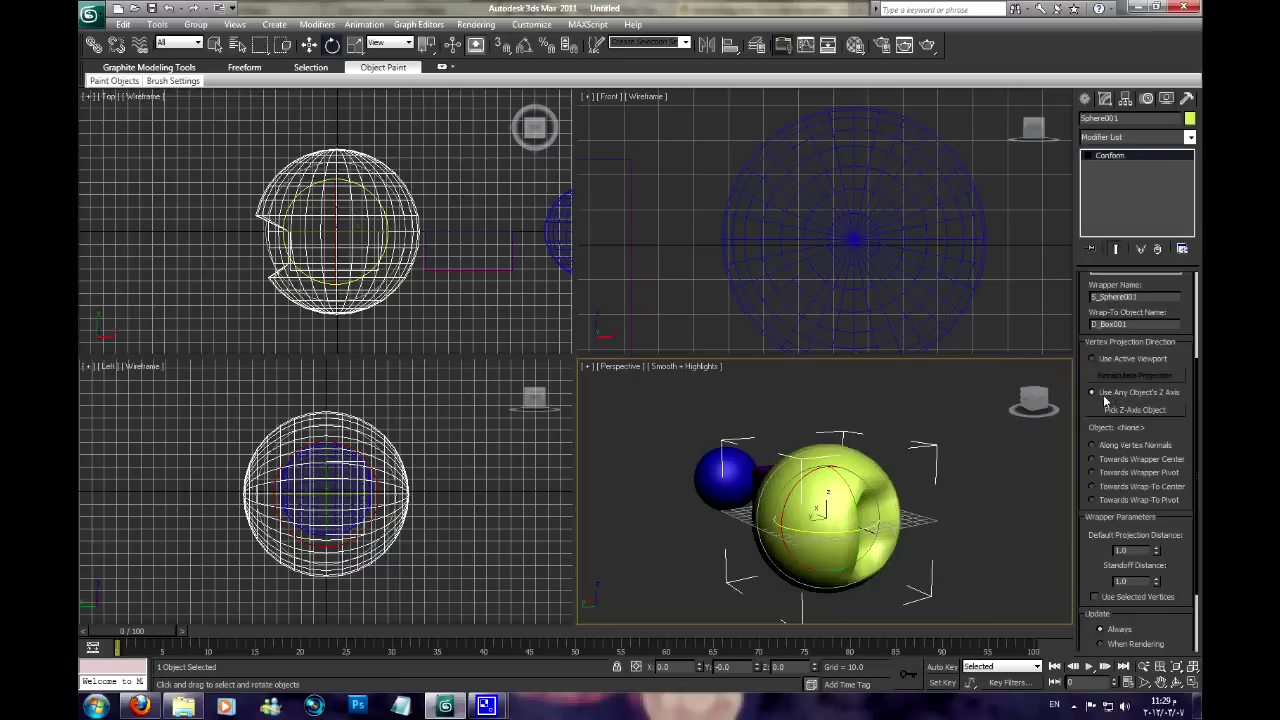
click(1156, 410)
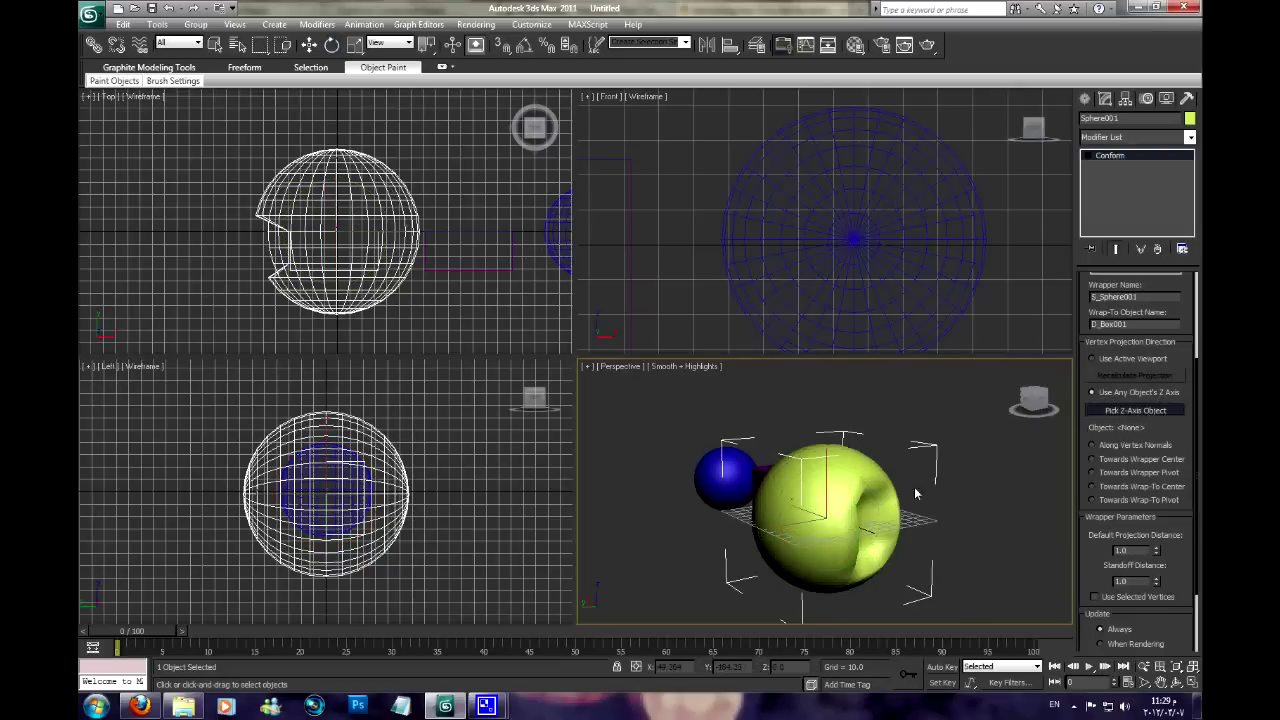
click(710, 472)
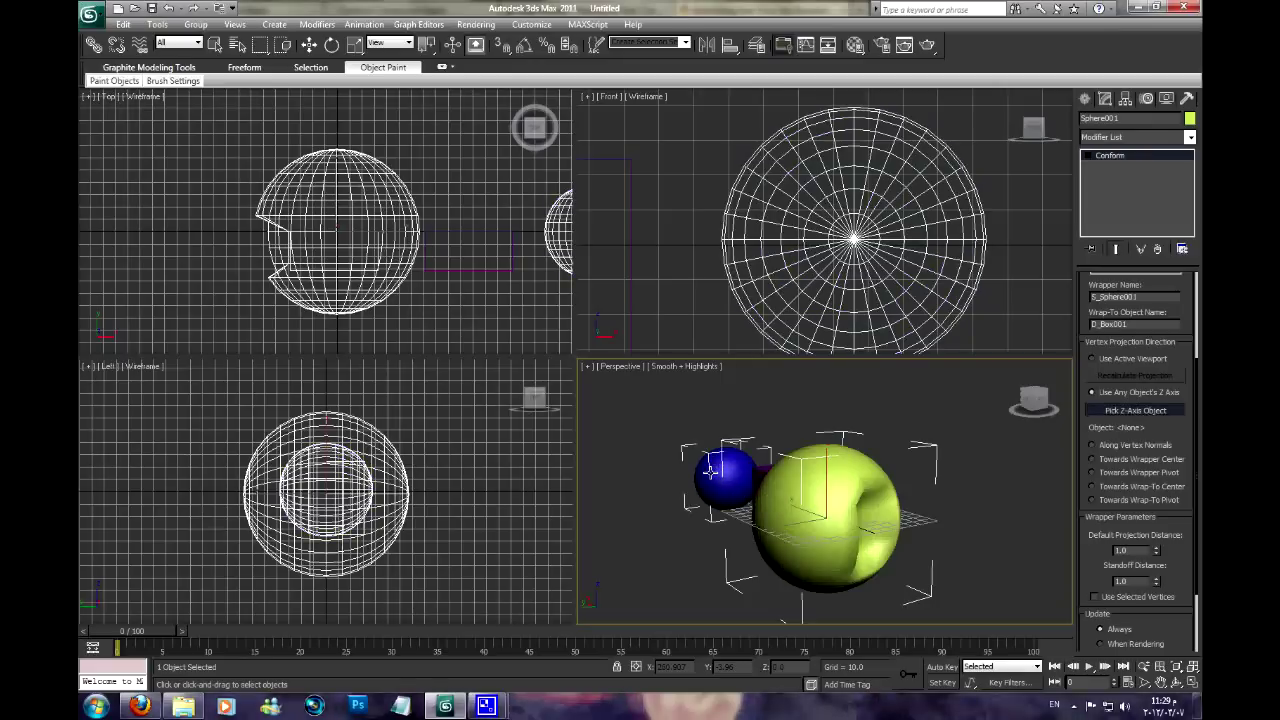
alt+middle_drag(867, 486, 960, 483)
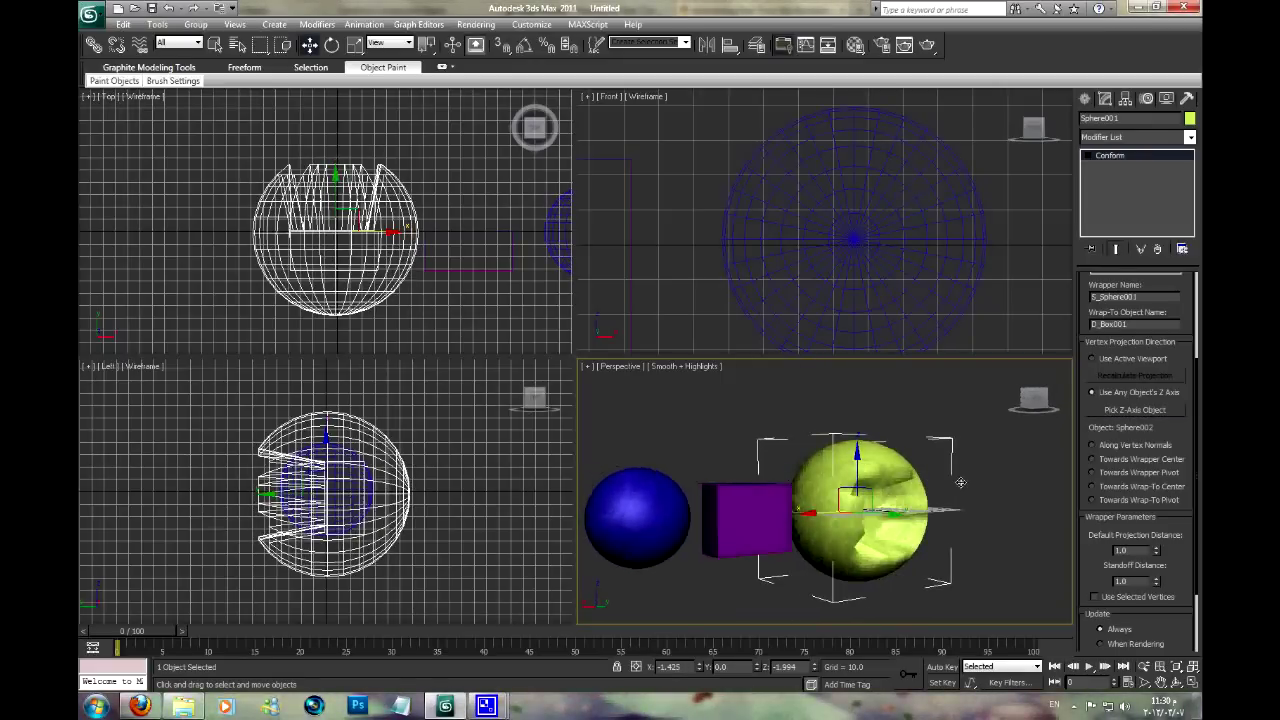
Rotate Sphere002 66.05° about X and 30.24° about Z, then reselect the yellow sphere
click(663, 521)
key(e)
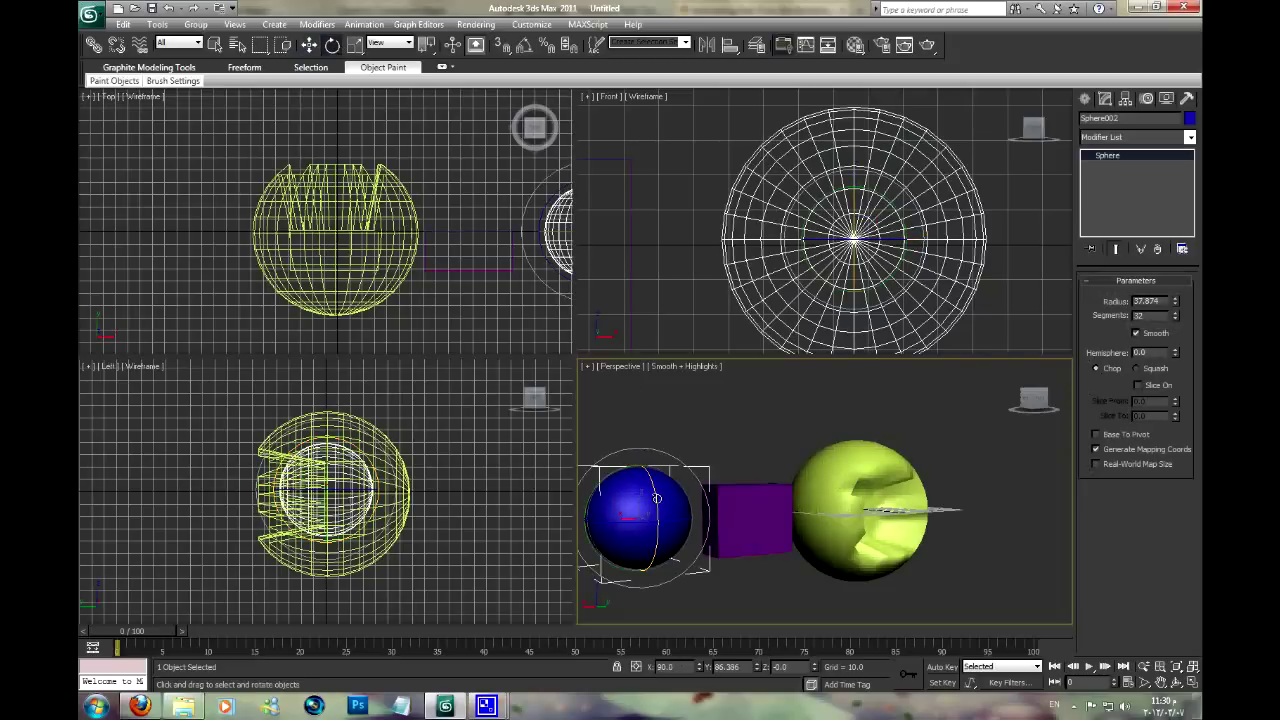
mouse_move(657, 498)
mouse_down()
mouse_move(625, 409)
mouse_move(667, 543)
mouse_move(658, 501)
mouse_move(675, 500)
mouse_up()
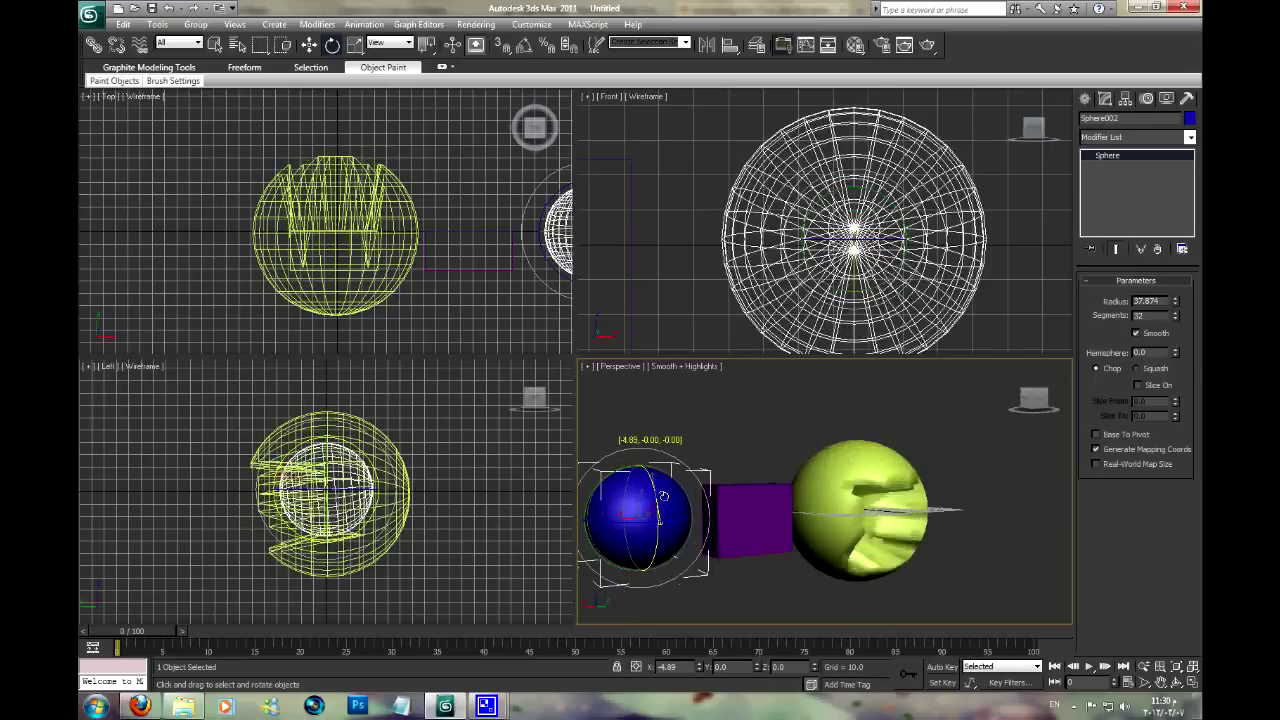
drag(675, 500, 725, 514)
click(838, 489)
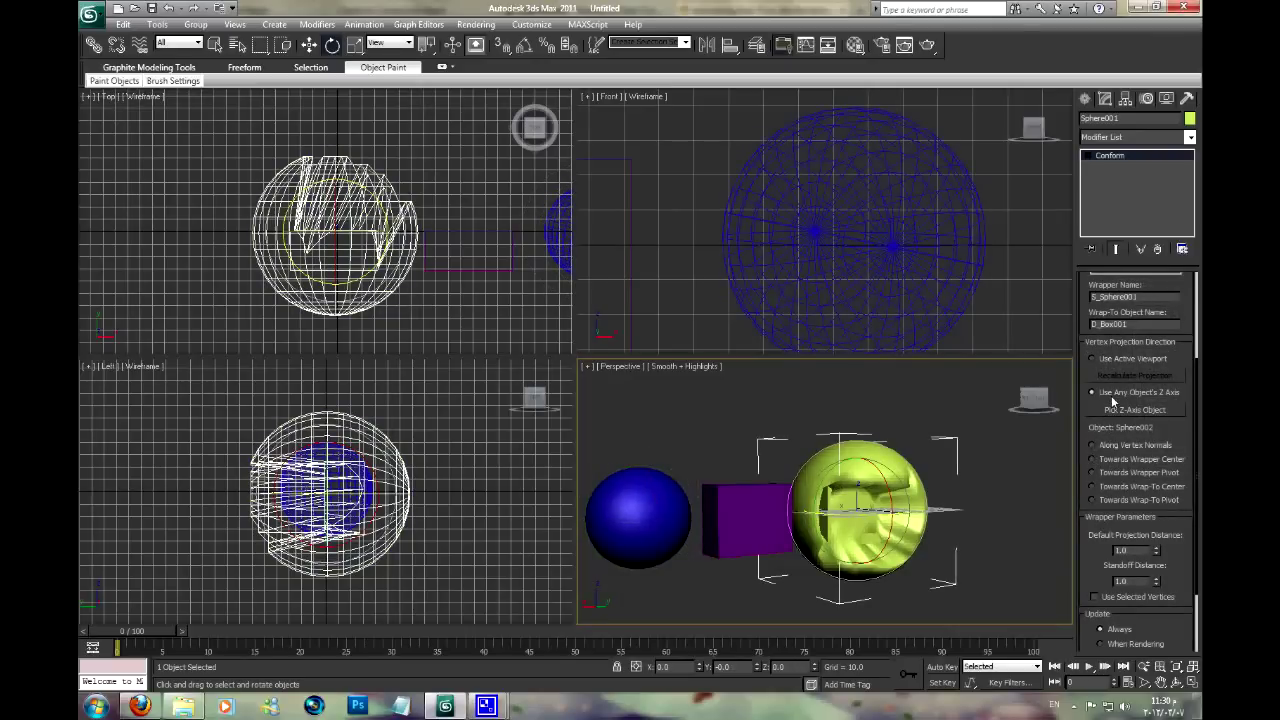
Project the yellow sphere Along Vertex Normals, inspect it, then switch to a wrapper-based direction
scroll(1110, 444, down, 1)
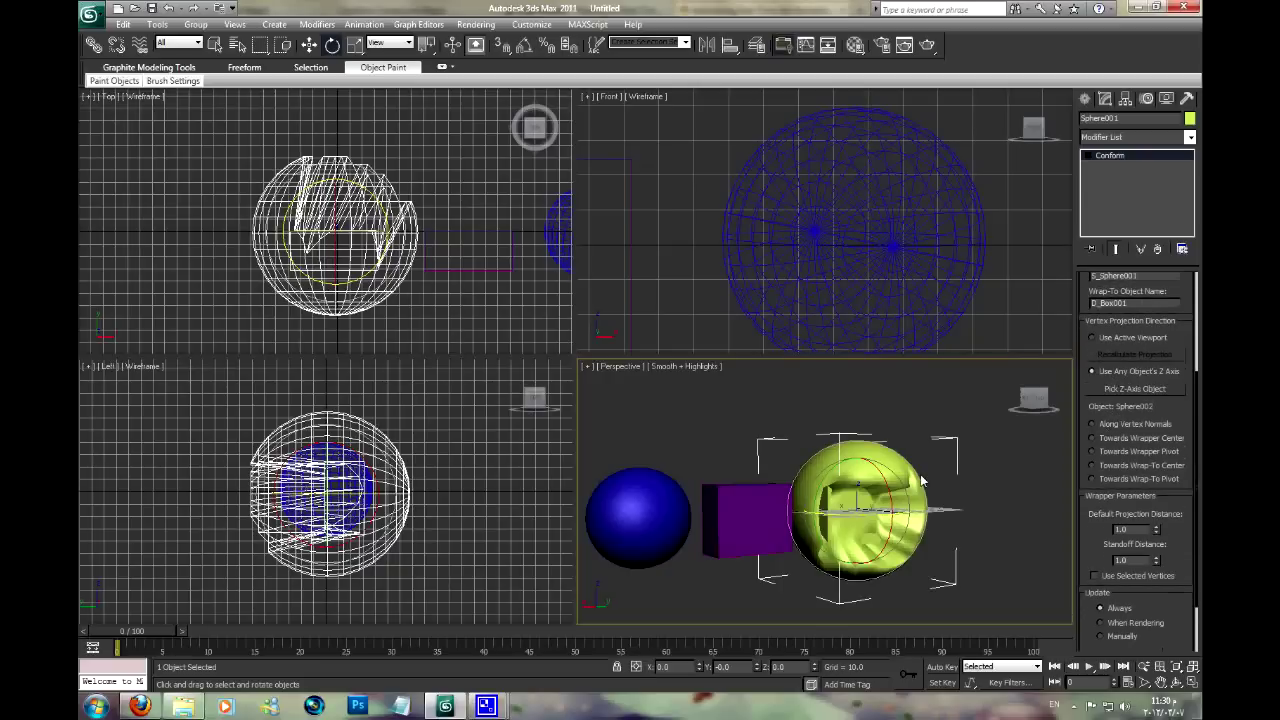
scroll(950, 458, up, 1)
scroll(950, 458, up, 2)
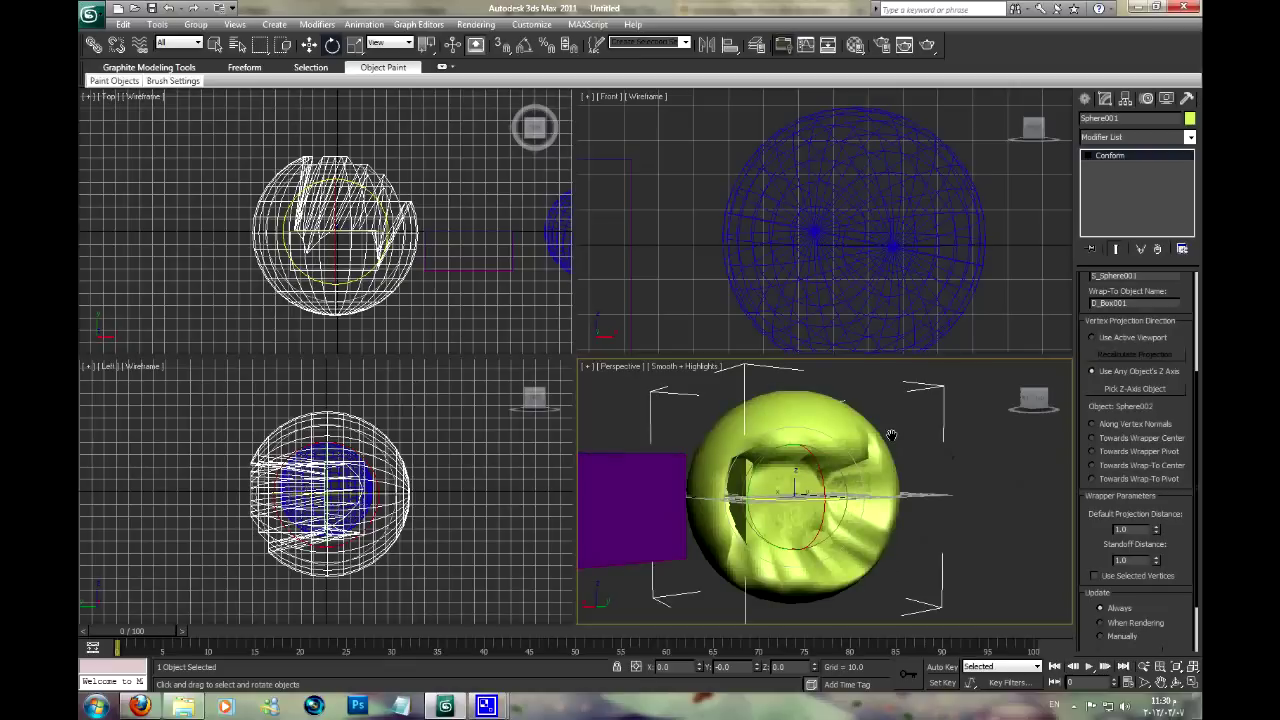
click(1117, 426)
mouse_move(841, 458)
alt+middle_down()
mouse_move(776, 497)
mouse_move(671, 440)
mouse_move(780, 450)
mouse_move(960, 509)
mouse_move(1029, 484)
mouse_move(789, 482)
alt+middle_up()
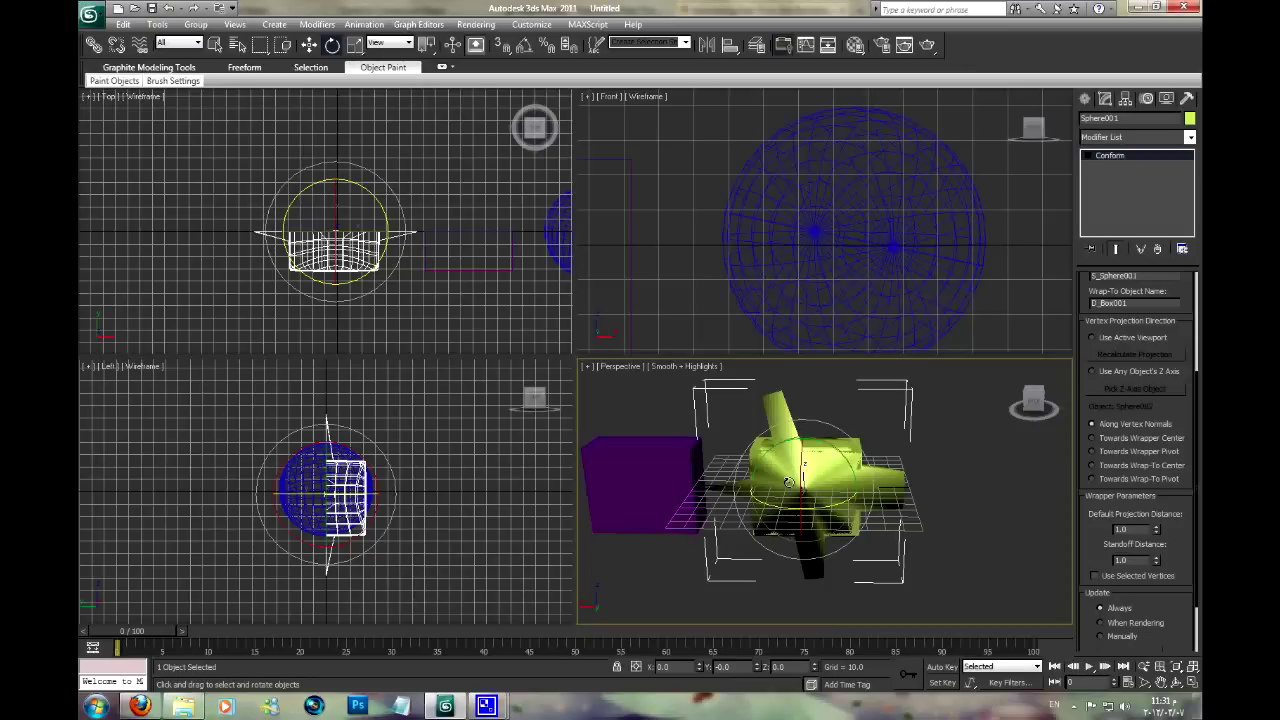
click(1105, 441)
Try Towards Wrapper Center and Towards Wrapper Pivot projection on the yellow sphere
scroll(852, 470, up, 2)
scroll(852, 470, up, 2)
scroll(852, 470, down, 2)
mouse_move(852, 470)
alt+middle_down()
mouse_move(660, 462)
mouse_move(1034, 484)
mouse_move(836, 458)
mouse_move(895, 545)
alt+middle_up()
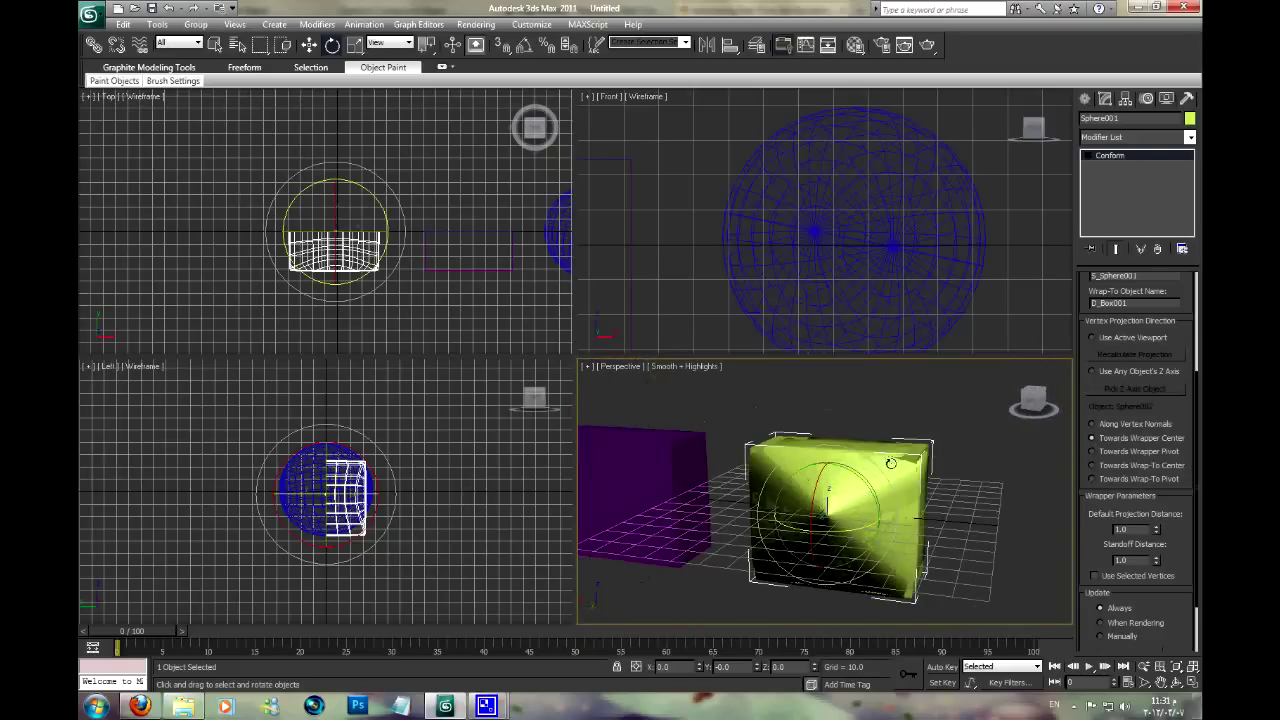
click(1101, 440)
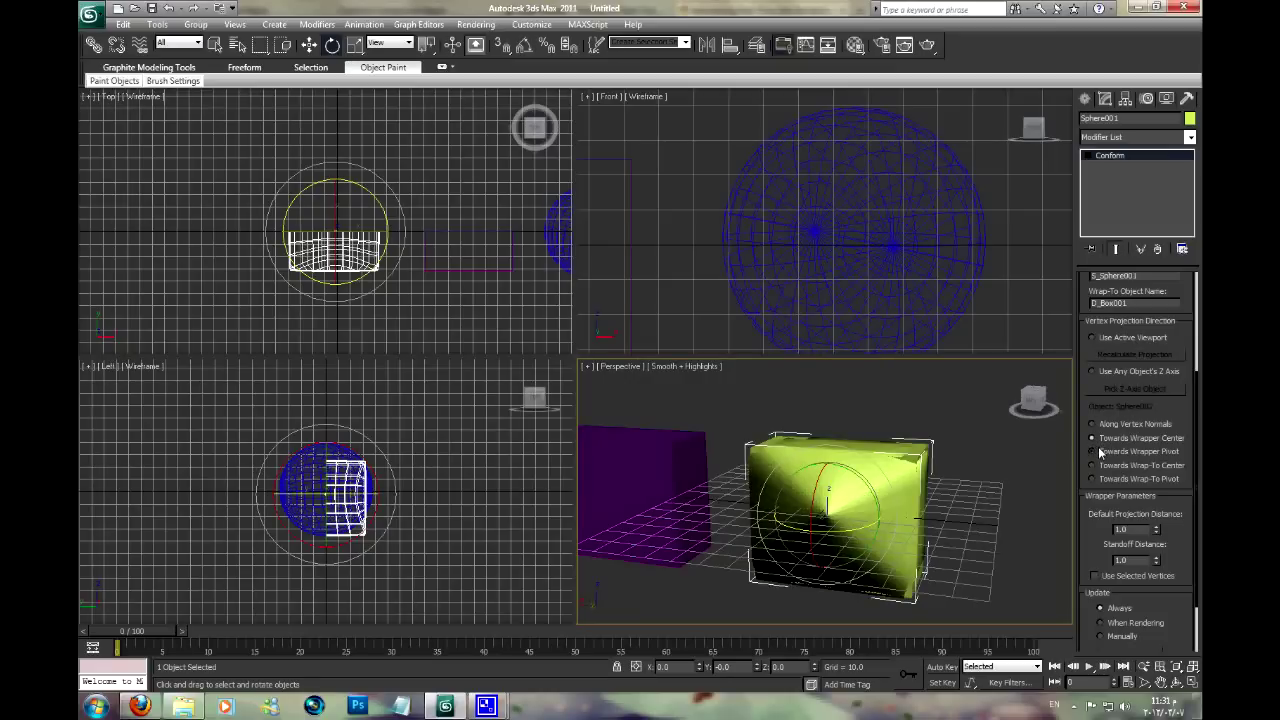
click(1100, 451)
Try Towards Wrap-To Center and Wrap-To Pivot, then return to Use Active Viewport
click(1111, 465)
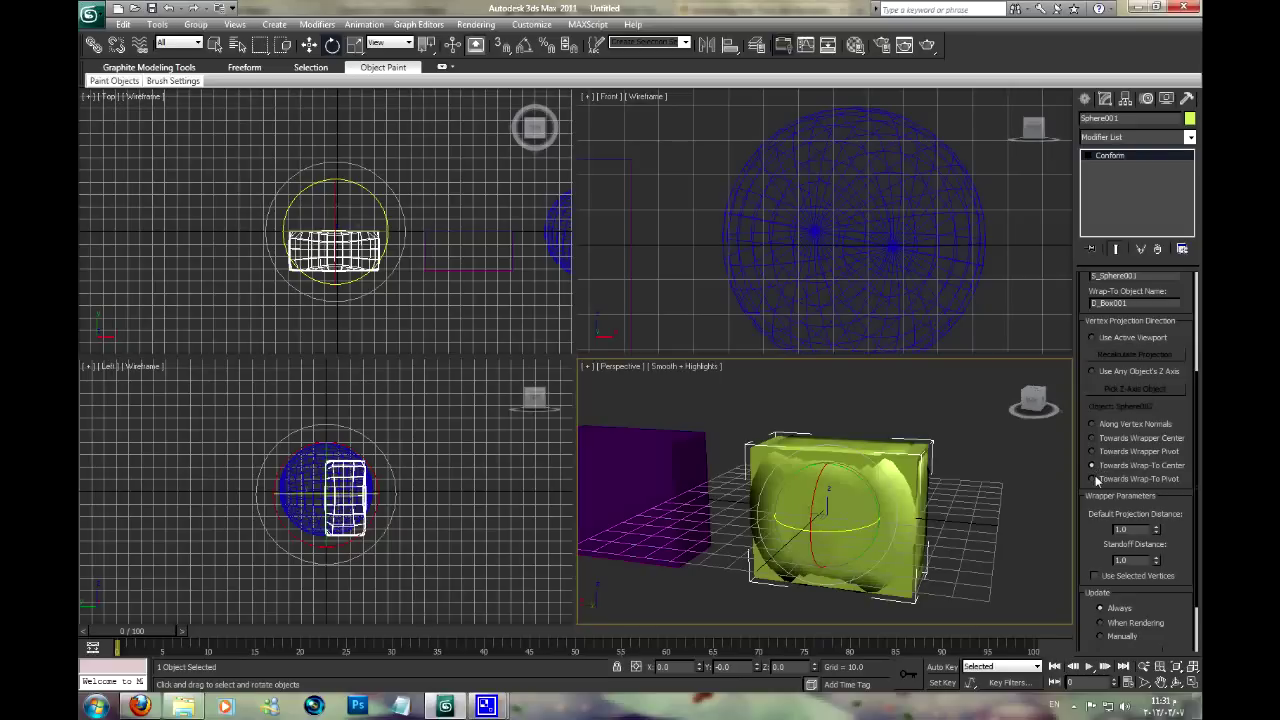
click(1093, 476)
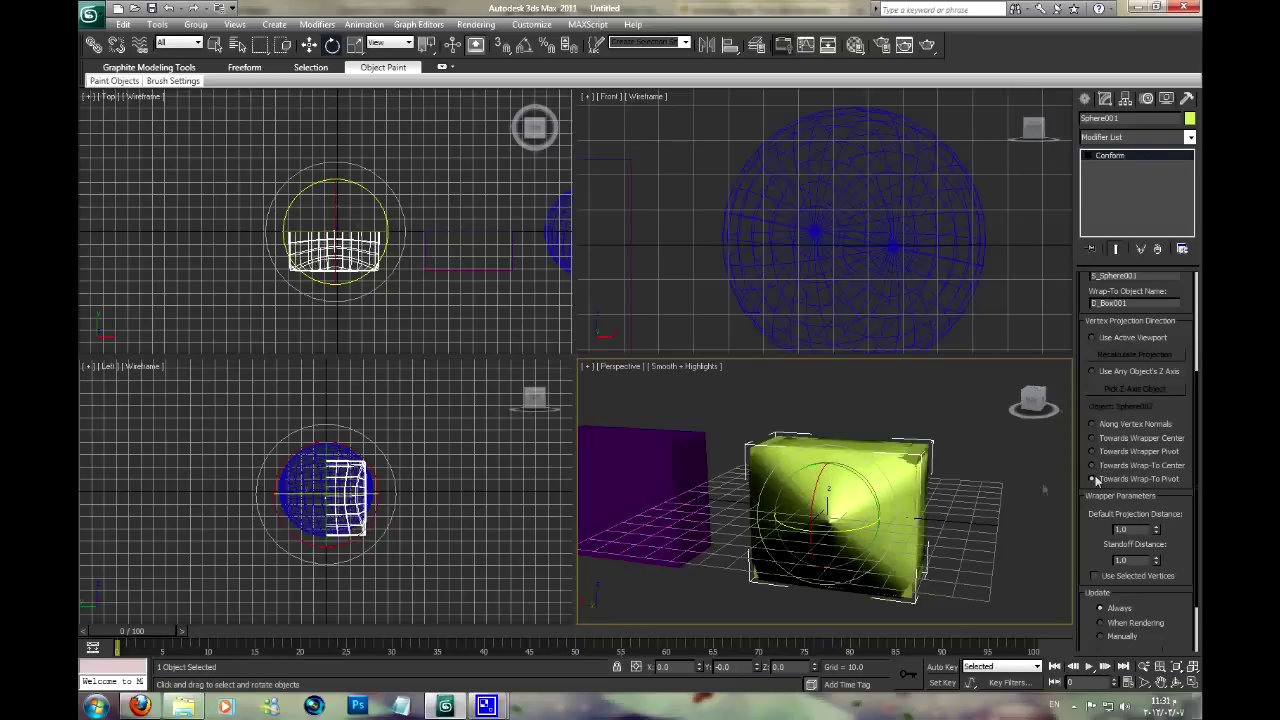
mouse_move(940, 500)
alt+middle_down()
mouse_move(875, 472)
mouse_move(933, 488)
alt+middle_up()
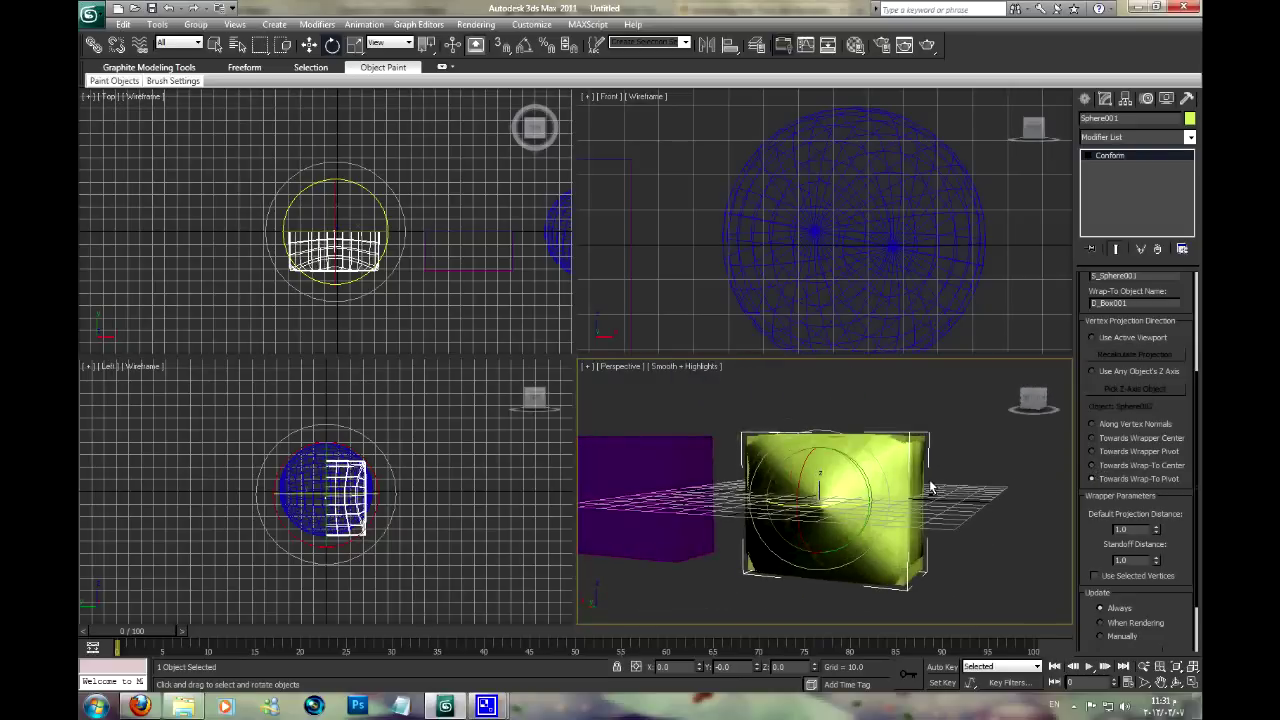
click(1146, 439)
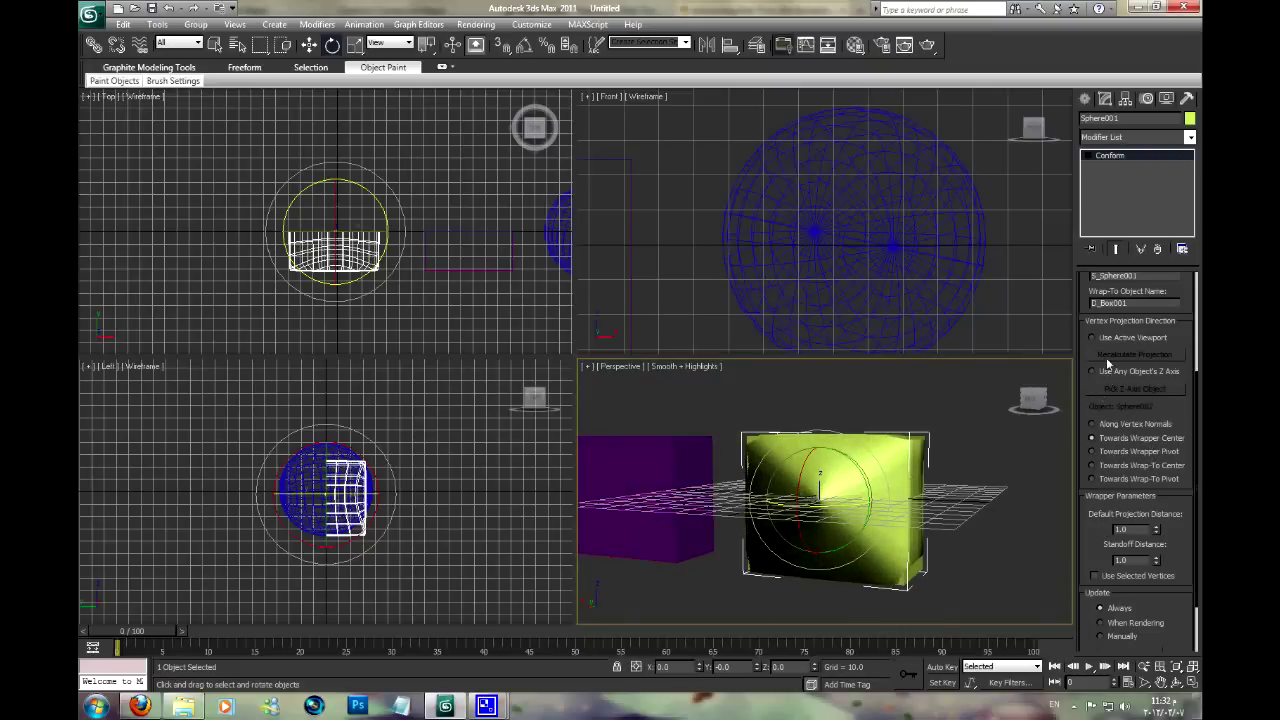
click(1093, 338)
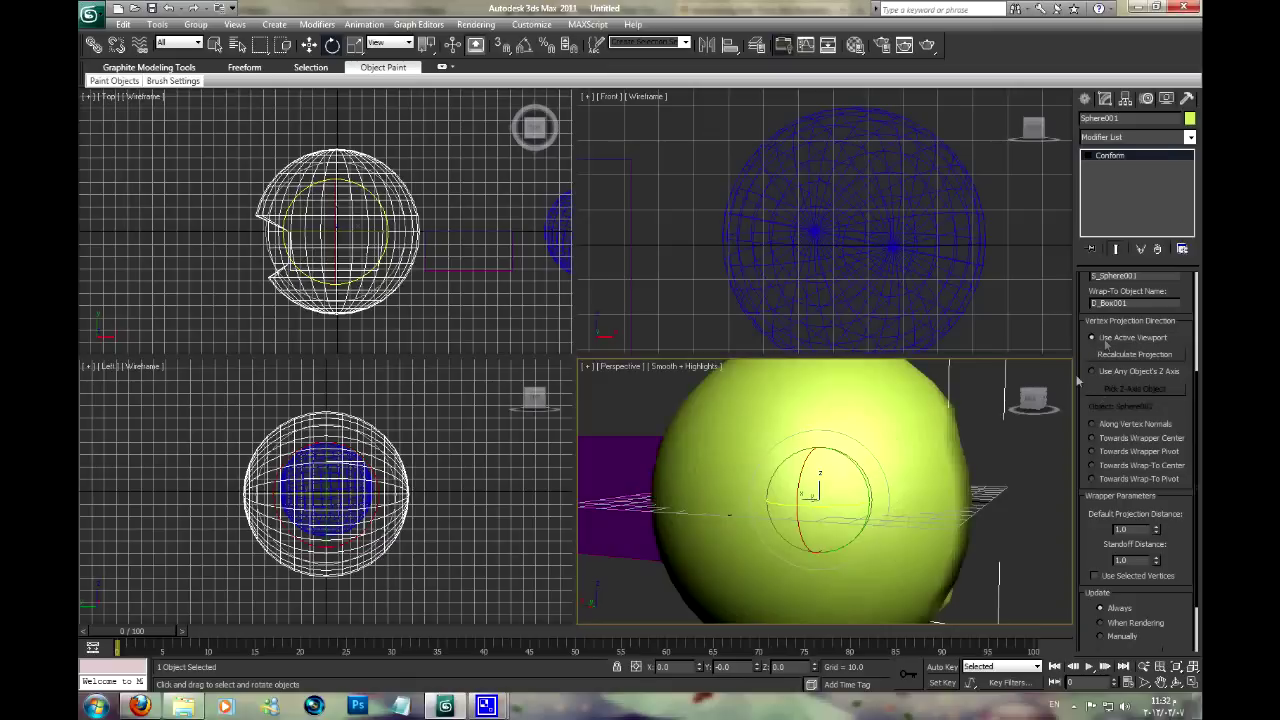
Drag the Default Projection Distance spinner between about -0.99 and 1
drag(1035, 400, 1046, 412)
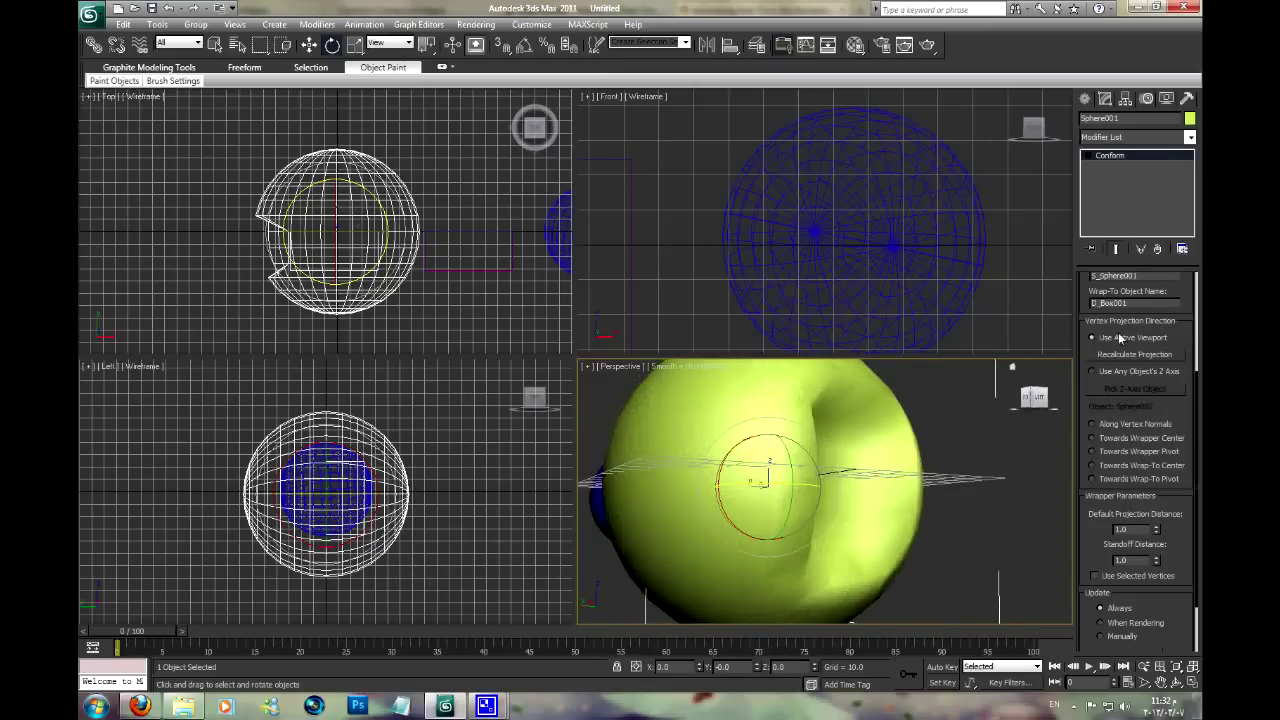
alt+middle_drag(952, 466, 888, 498)
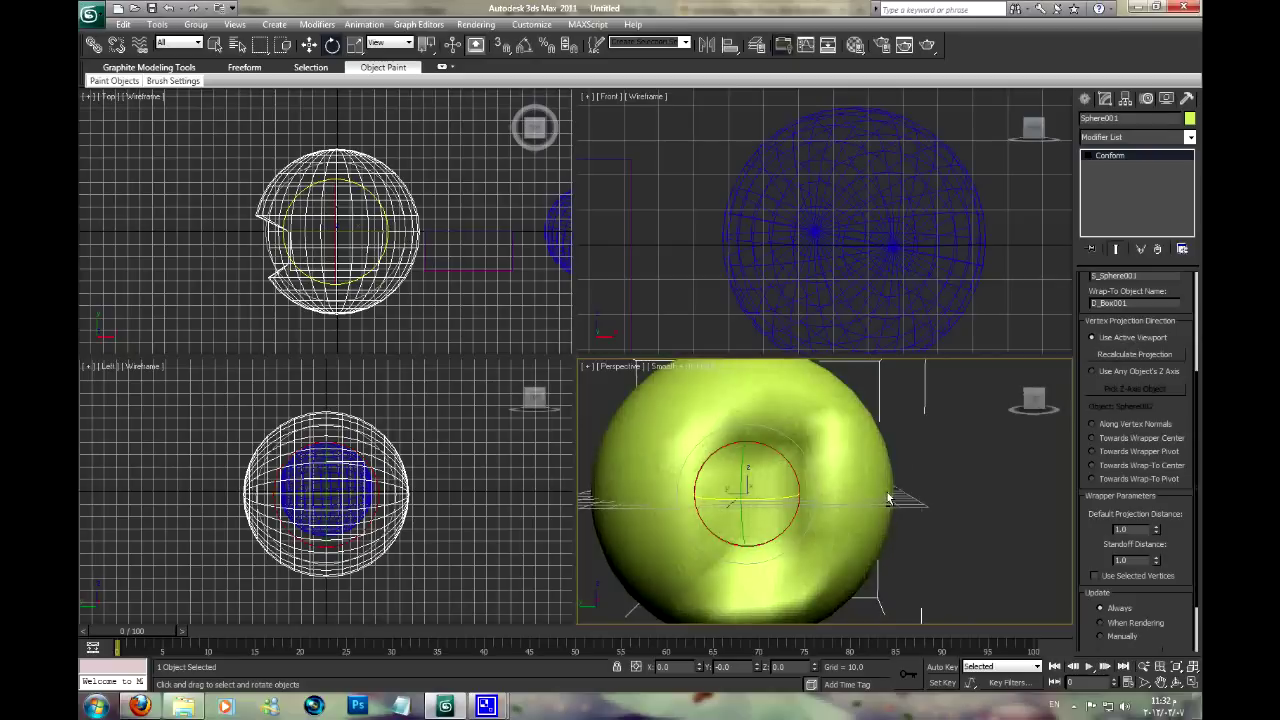
scroll(1084, 460, down, 2)
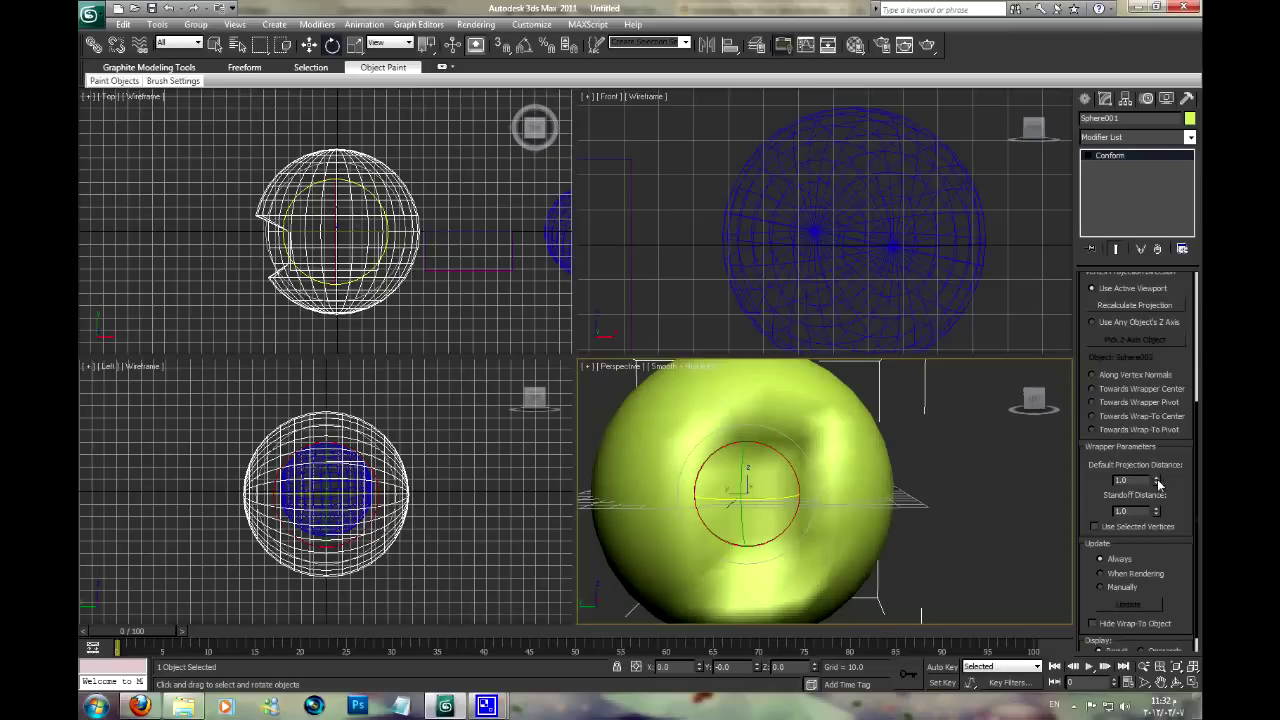
drag(1157, 483, 1157, 500)
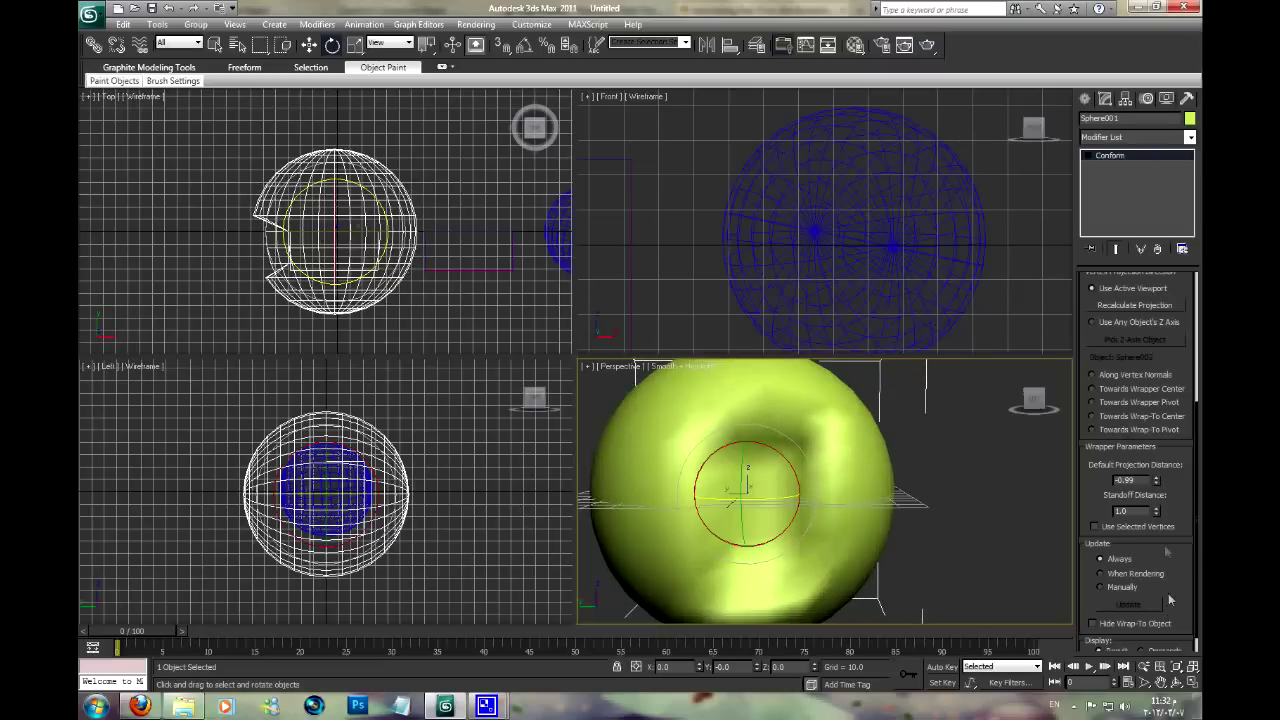
mouse_move(1156, 481)
mouse_down()
mouse_move(1175, 120)
mouse_move(1010, 532)
mouse_move(578, 240)
mouse_up()
Reset Default Projection Distance to 0, raise it to about 21.85, and project Towards Wrap-To Center
scroll(370, 249, up, 4)
mouse_move(1160, 480)
mouse_down()
mouse_move(1196, 545)
mouse_move(1165, 497)
mouse_up()
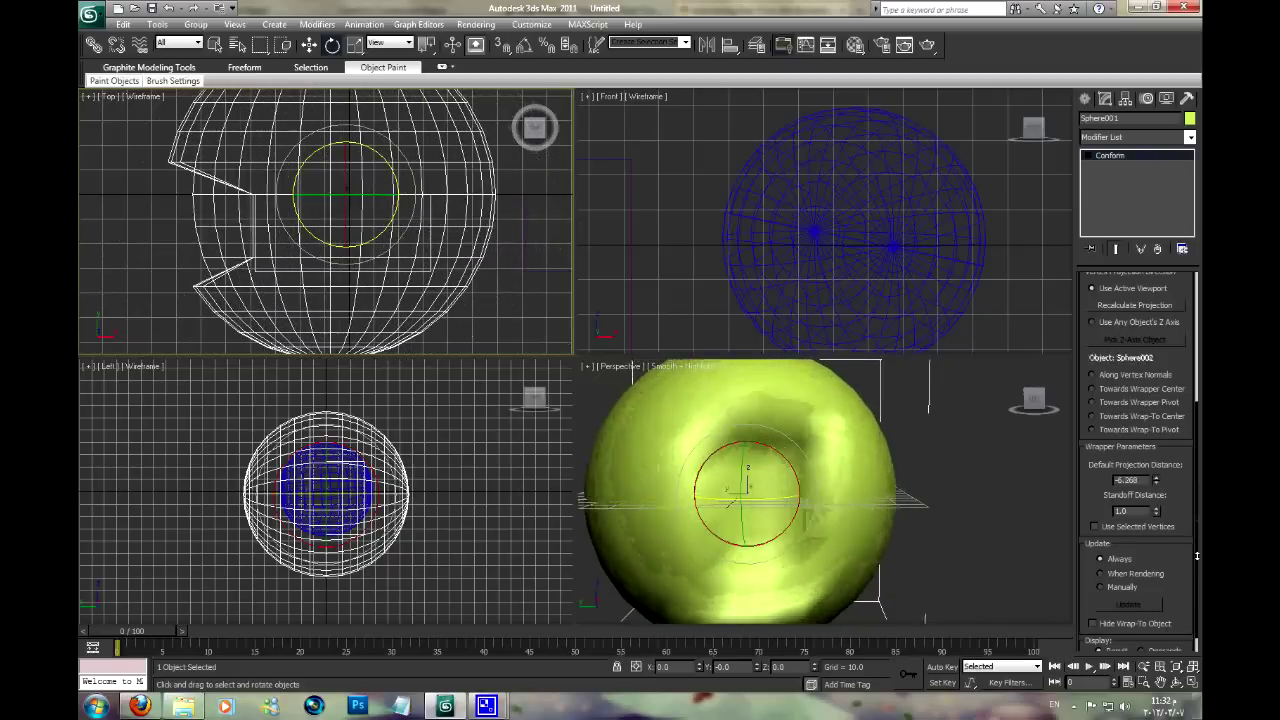
right_click(1157, 486)
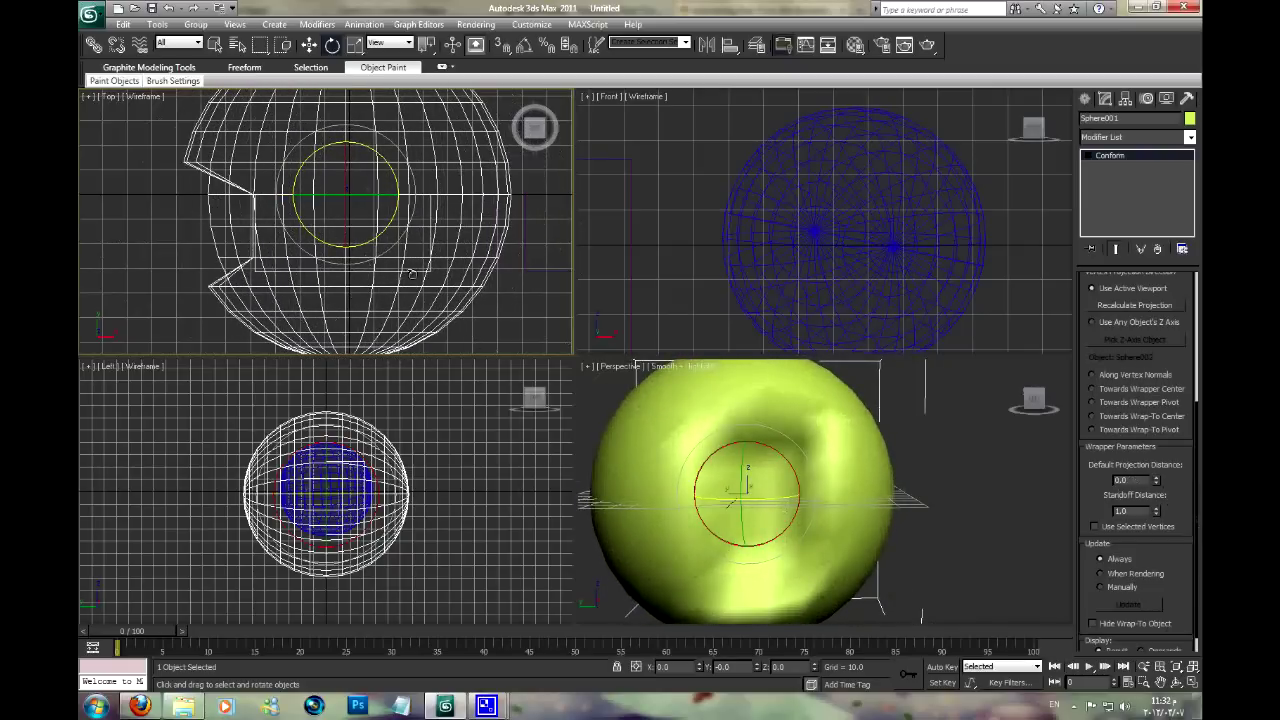
mouse_move(1157, 484)
mouse_down()
mouse_move(1191, 229)
mouse_move(1200, 600)
mouse_up()
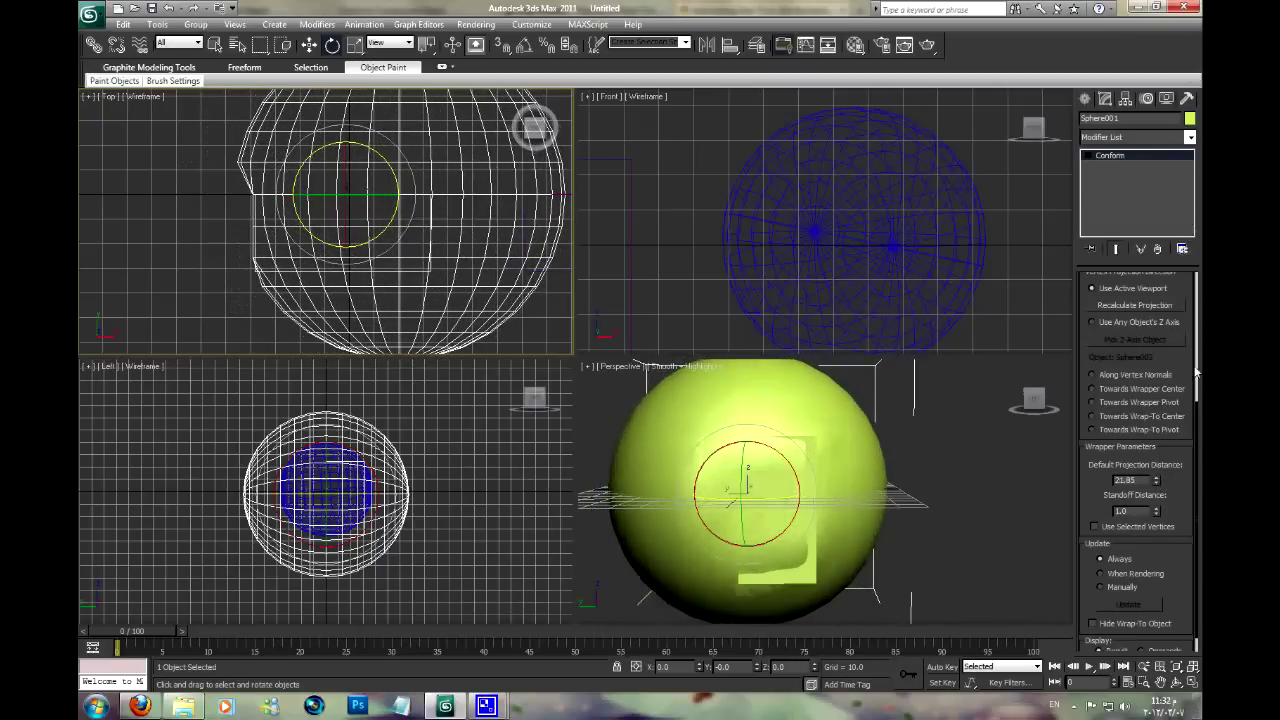
click(1131, 413)
Try the pivot and vertex-normal projections, then return to Use Active Viewport at distance 36.053
alt+middle_drag(845, 493, 960, 480)
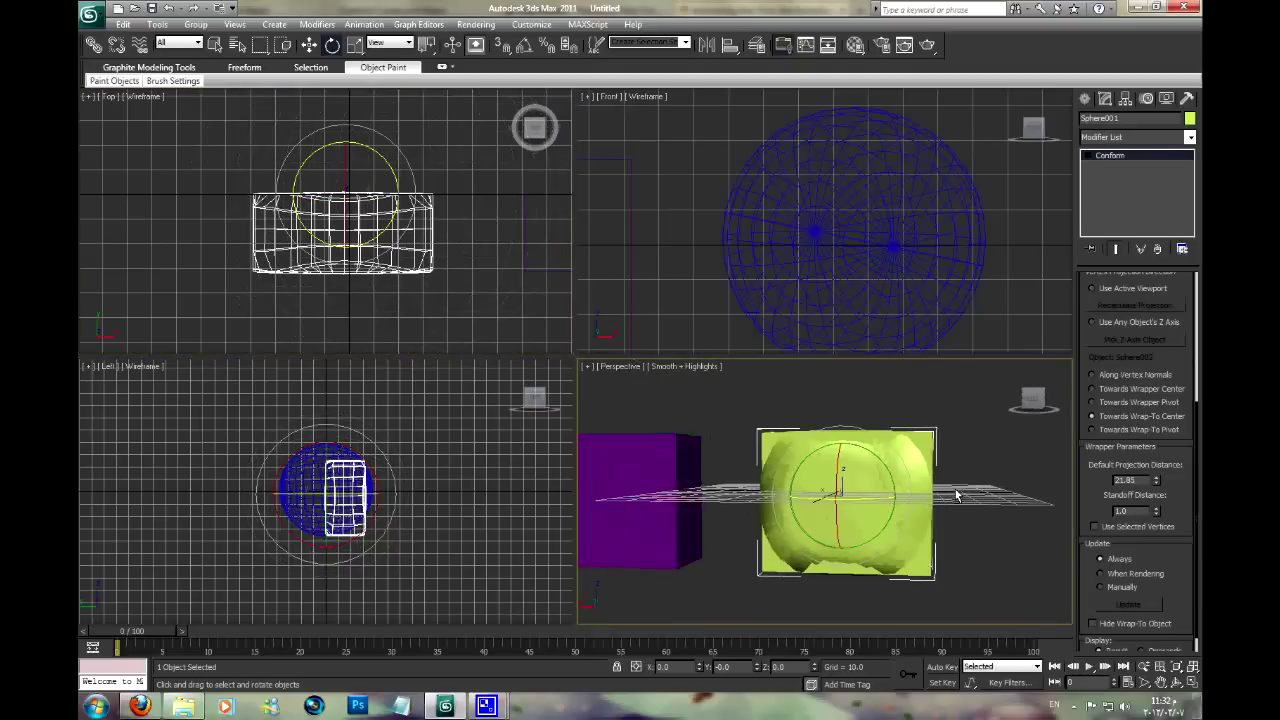
scroll(1151, 481, down, 1)
drag(1156, 461, 1197, 323)
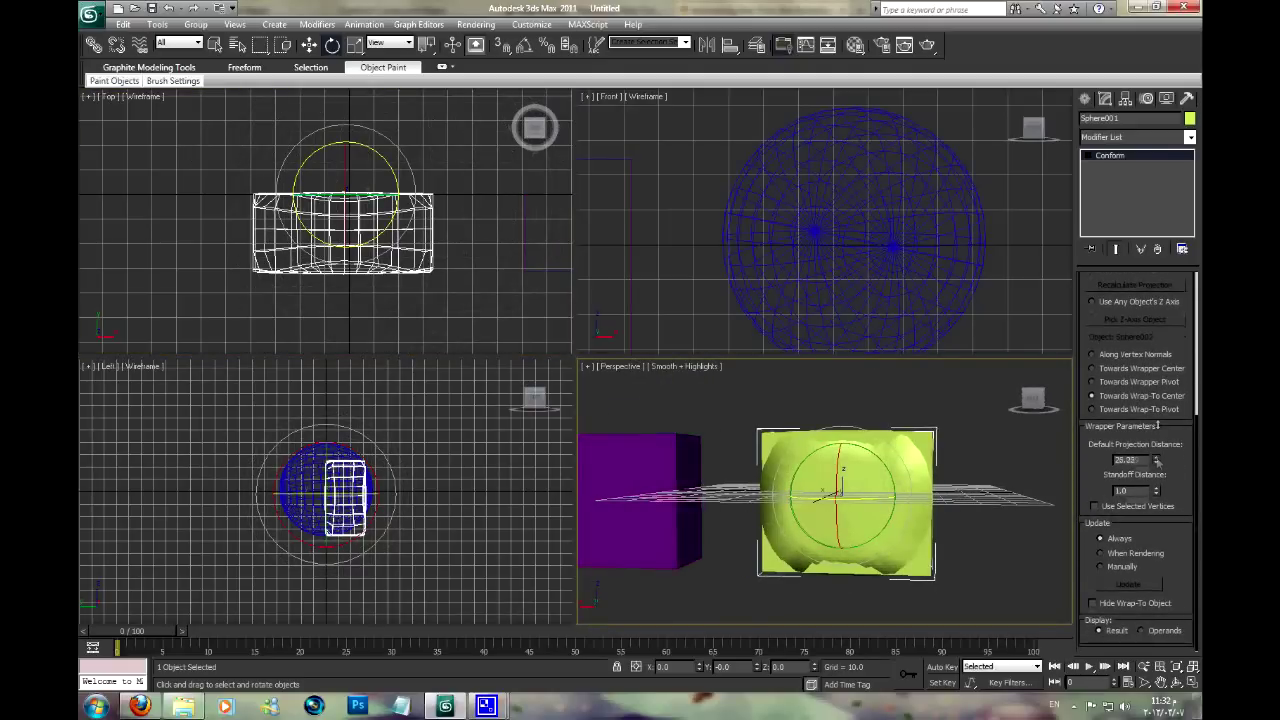
click(1105, 381)
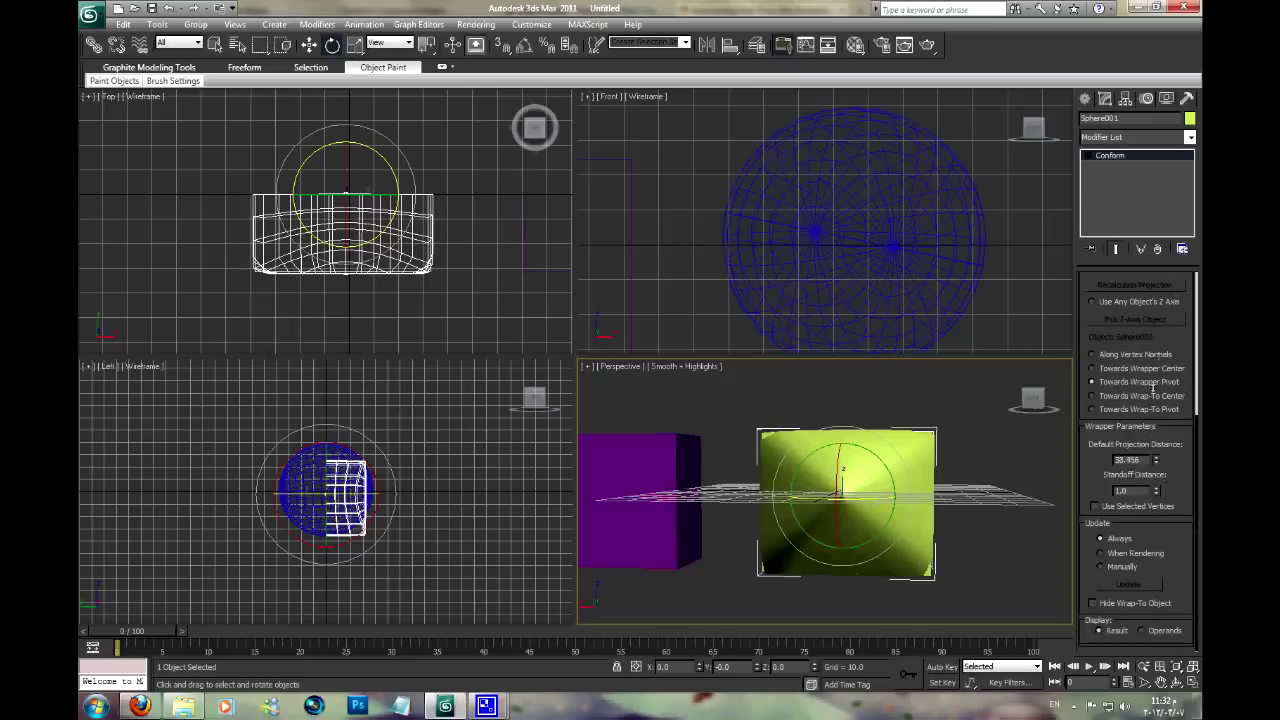
click(1113, 354)
scroll(1105, 355, up, 2)
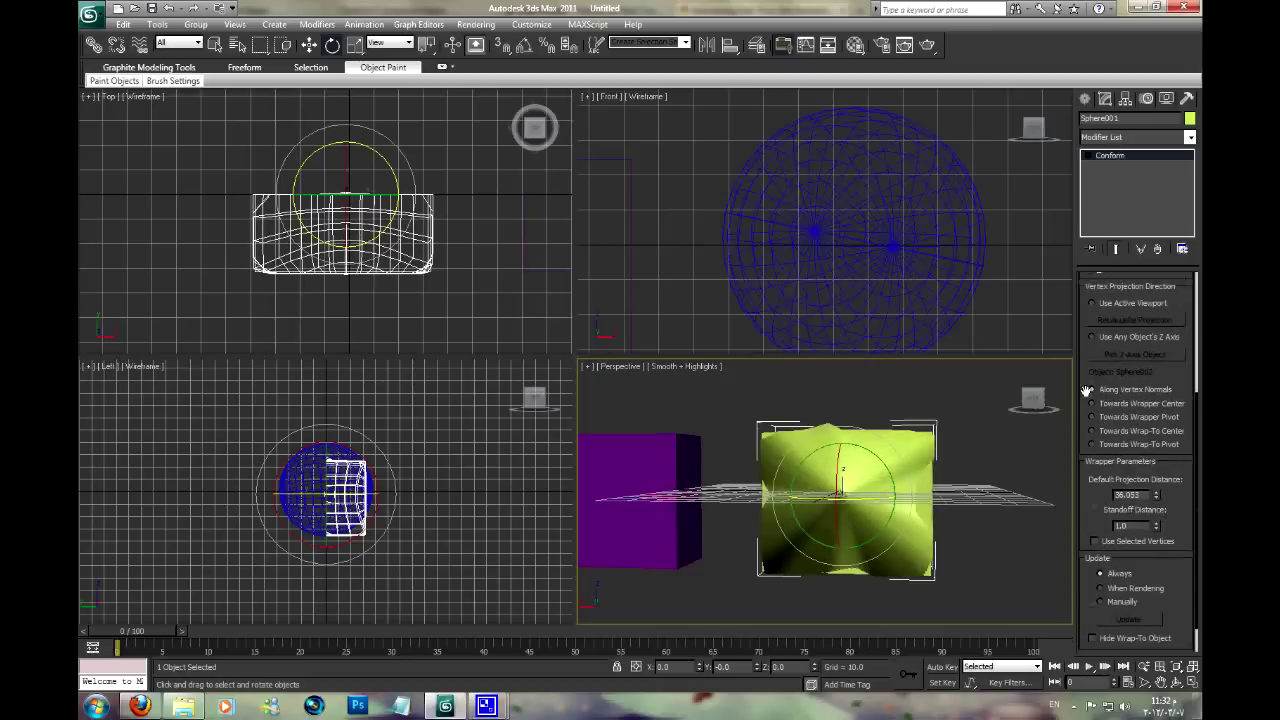
scroll(1101, 353, up, 1)
click(1093, 343)
mouse_move(840, 460)
alt+middle_down()
mouse_move(785, 413)
mouse_move(845, 427)
alt+middle_up()
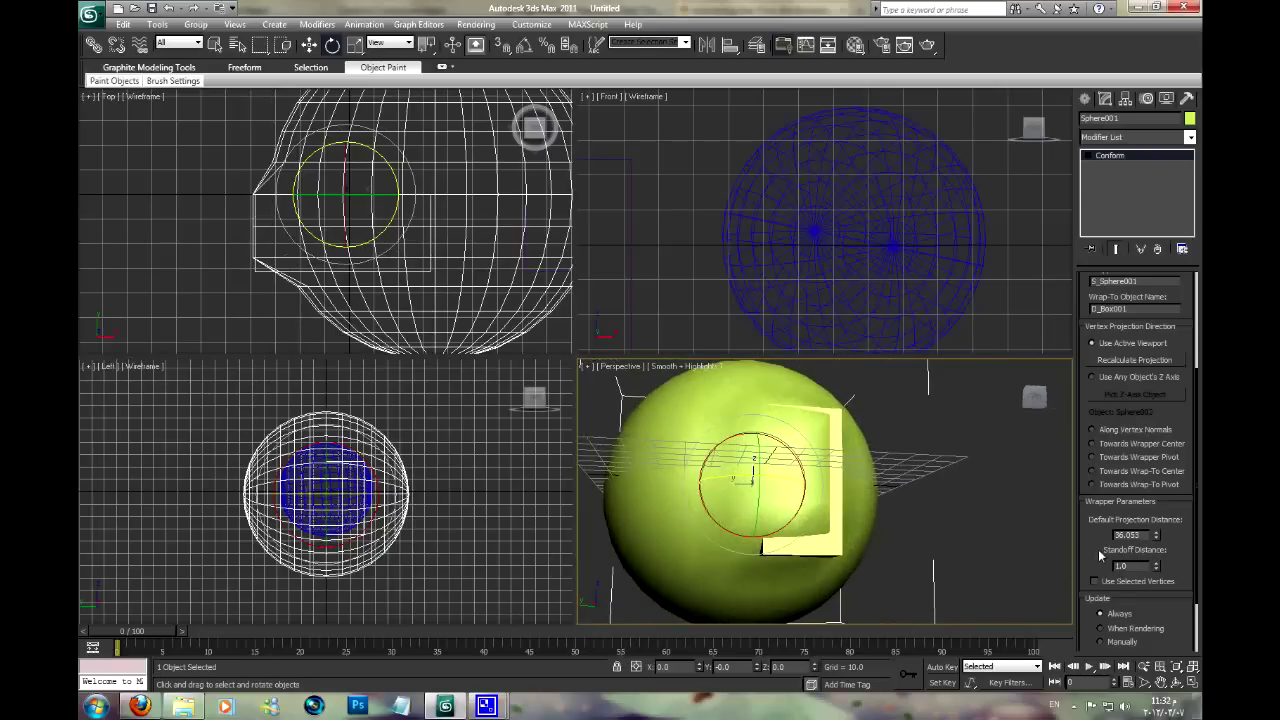
Adjust the Conform standoff distance to 3.75 and the projection distance to 47.95
scroll(1099, 555, down, 2)
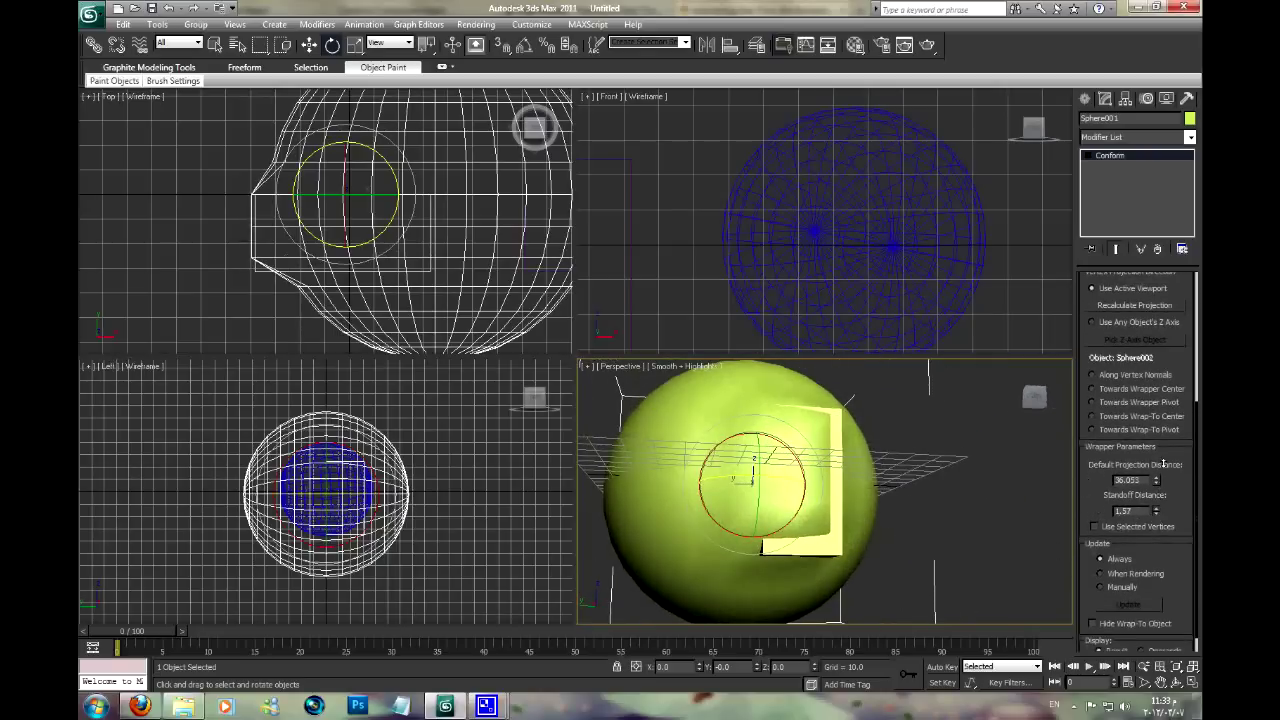
drag(1163, 463, 675, 15)
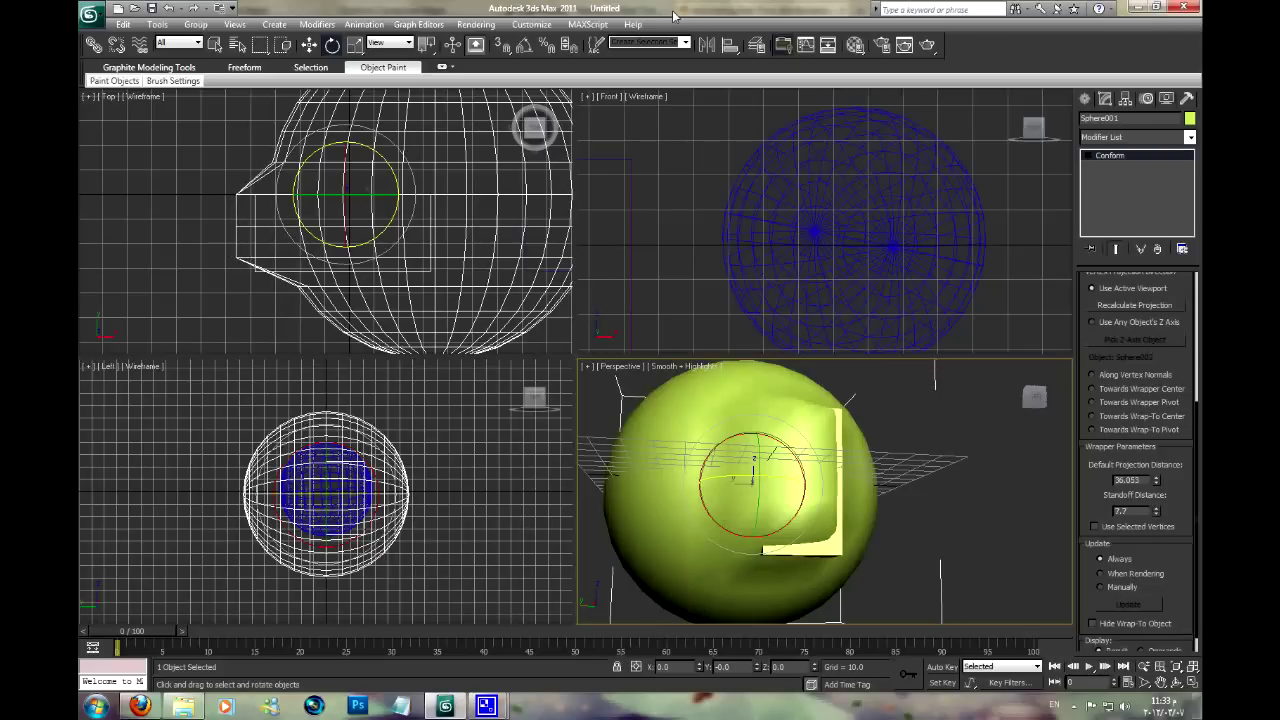
alt+middle_drag(678, 575, 757, 468)
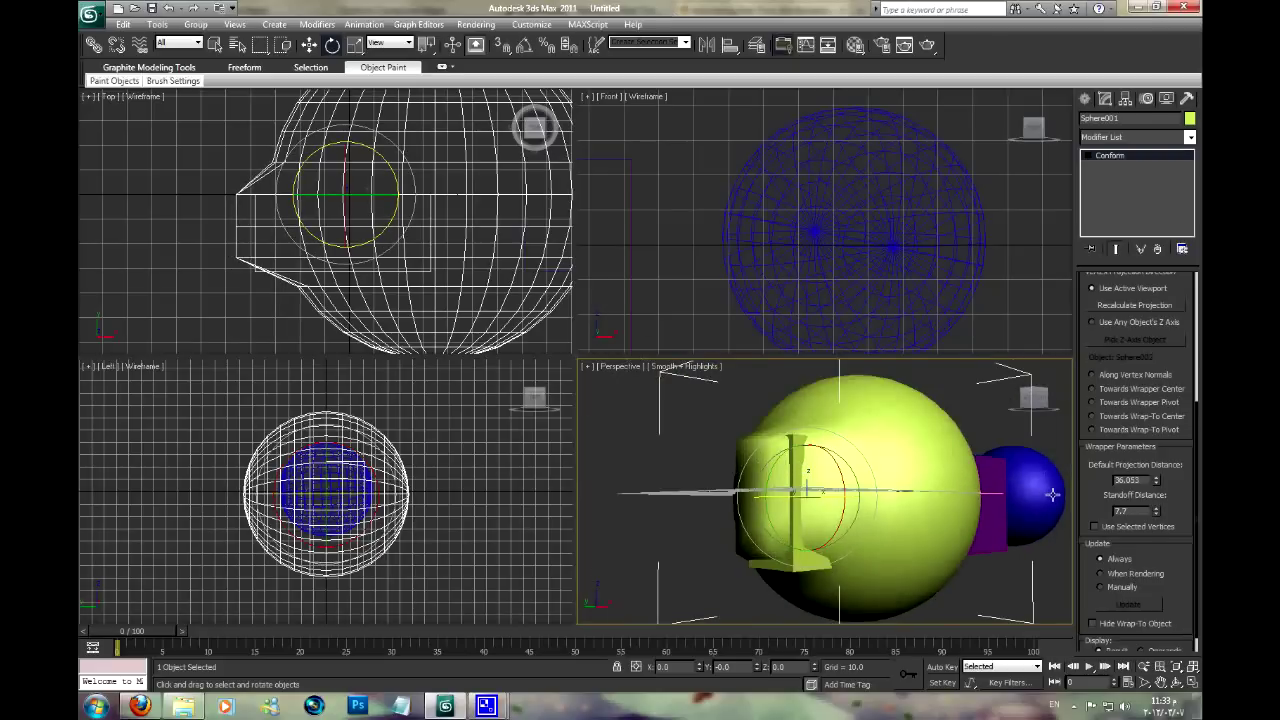
mouse_move(1156, 484)
mouse_down()
mouse_move(1172, 488)
mouse_move(1172, 468)
mouse_up()
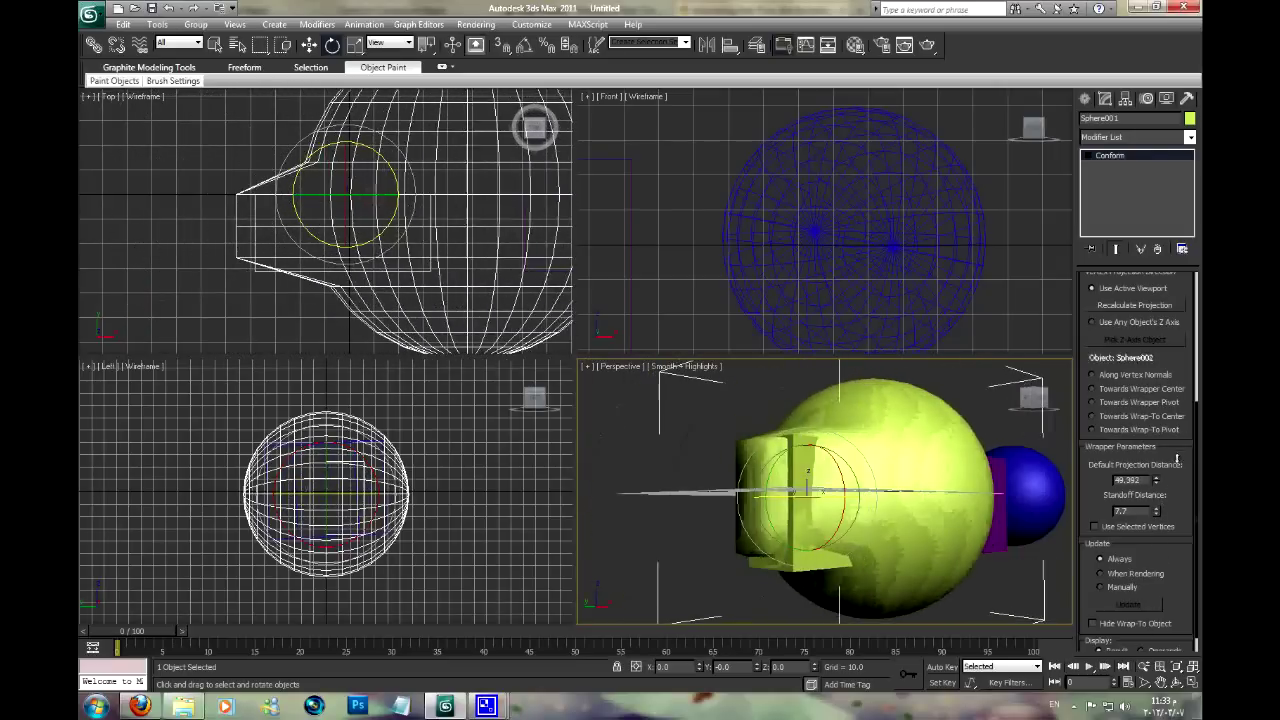
scroll(739, 453, up, 3)
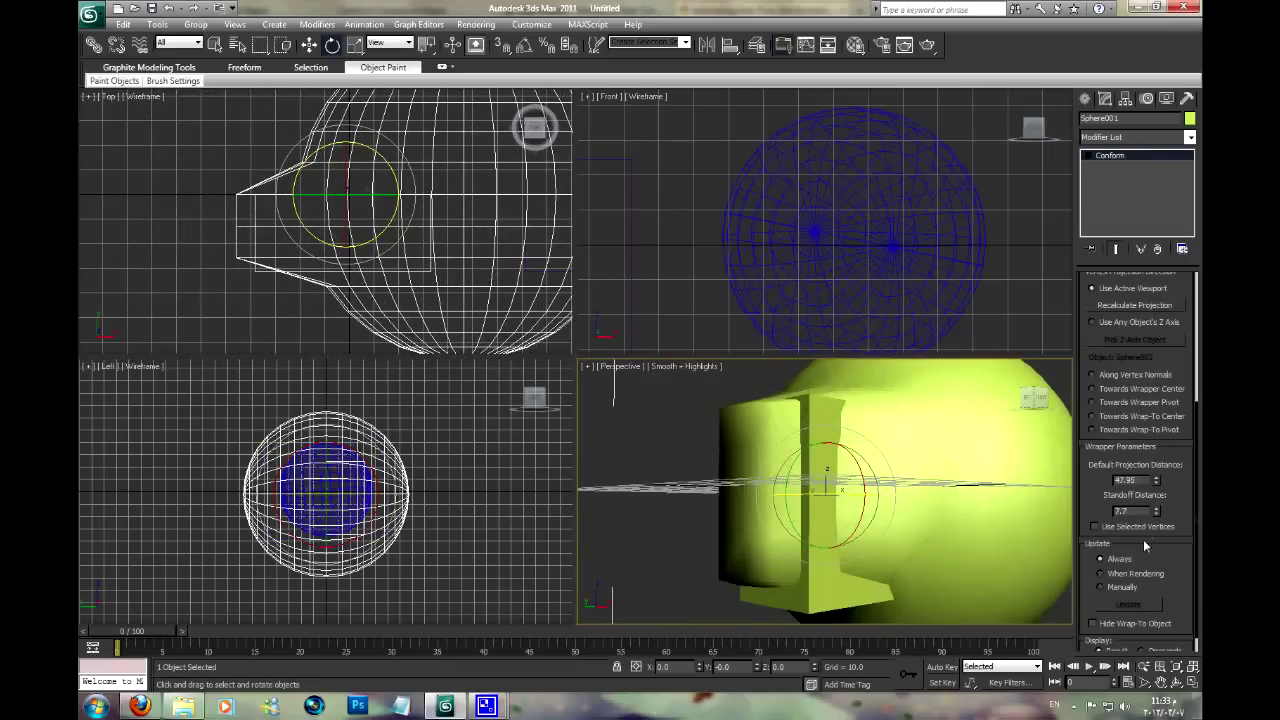
mouse_move(1155, 513)
mouse_down()
mouse_move(1147, 525)
mouse_move(1157, 514)
mouse_up()
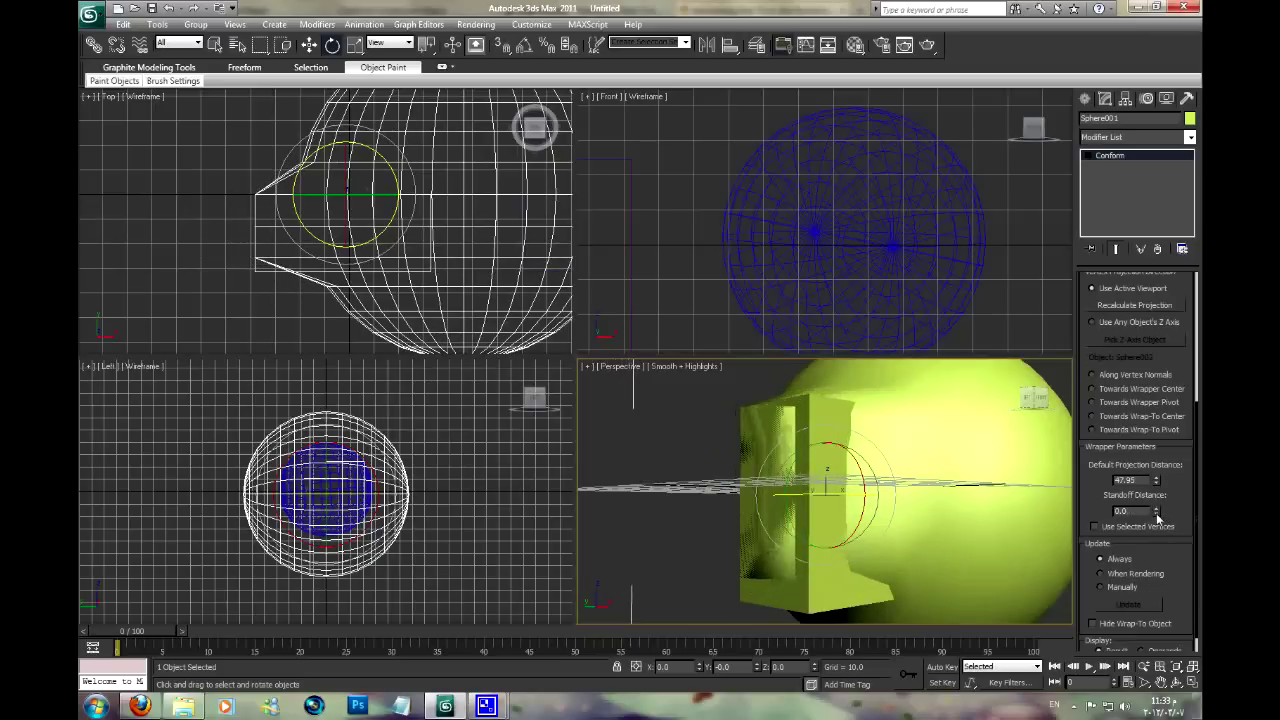
scroll(814, 449, up, 3)
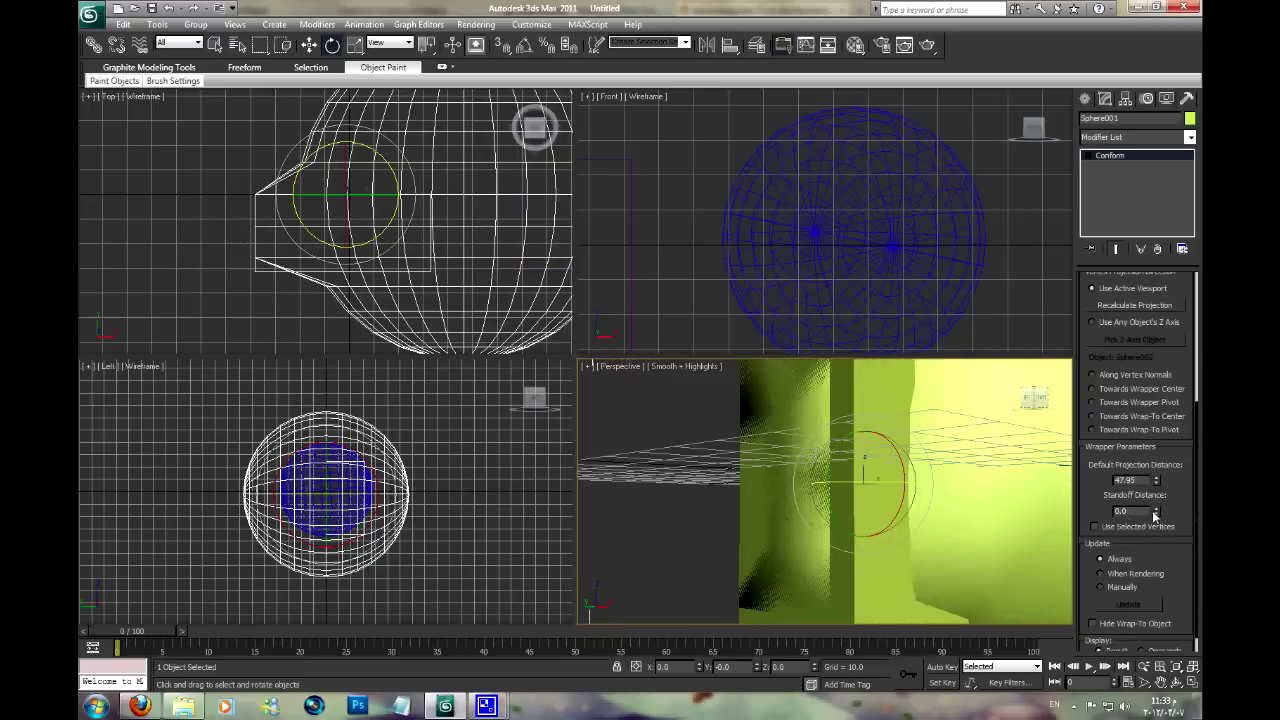
drag(1155, 514, 1155, 500)
mouse_move(857, 503)
alt+middle_down()
mouse_move(793, 378)
mouse_move(843, 419)
alt+middle_up()
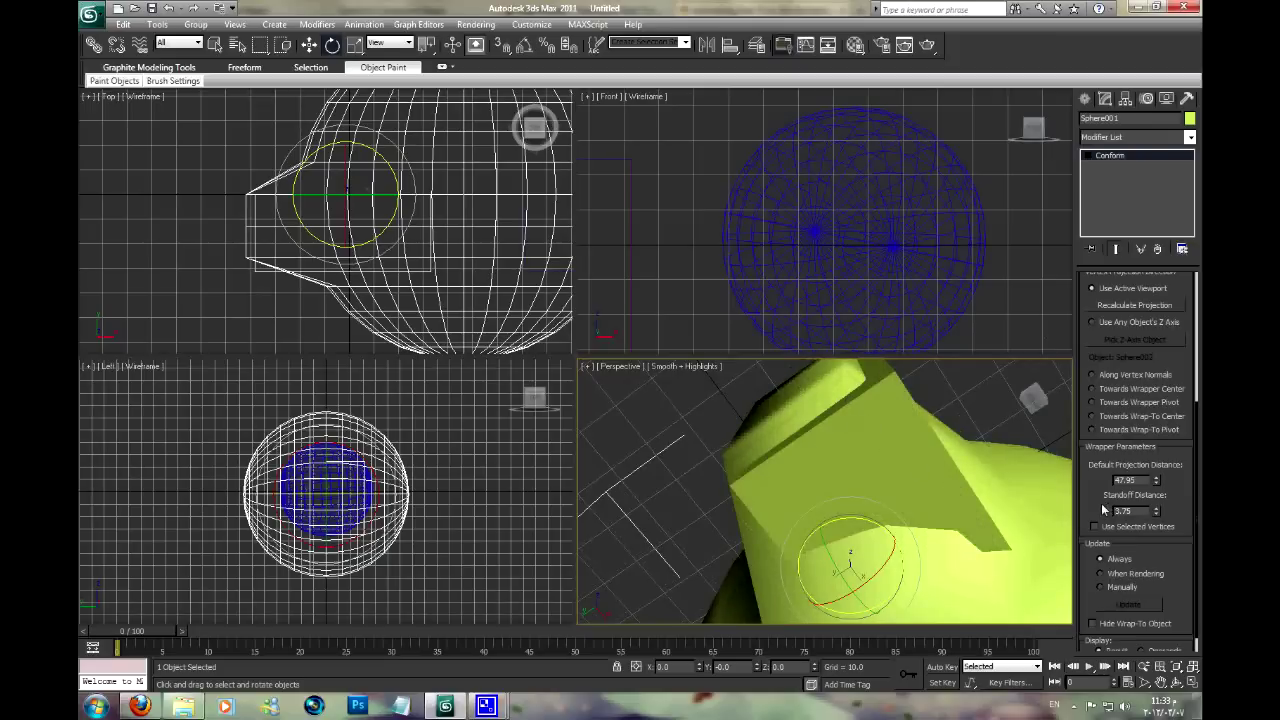
Toggle Use Selected Vertices on and off, hide the wrap-to box, and render the perspective view
scroll(1094, 450, down, 1)
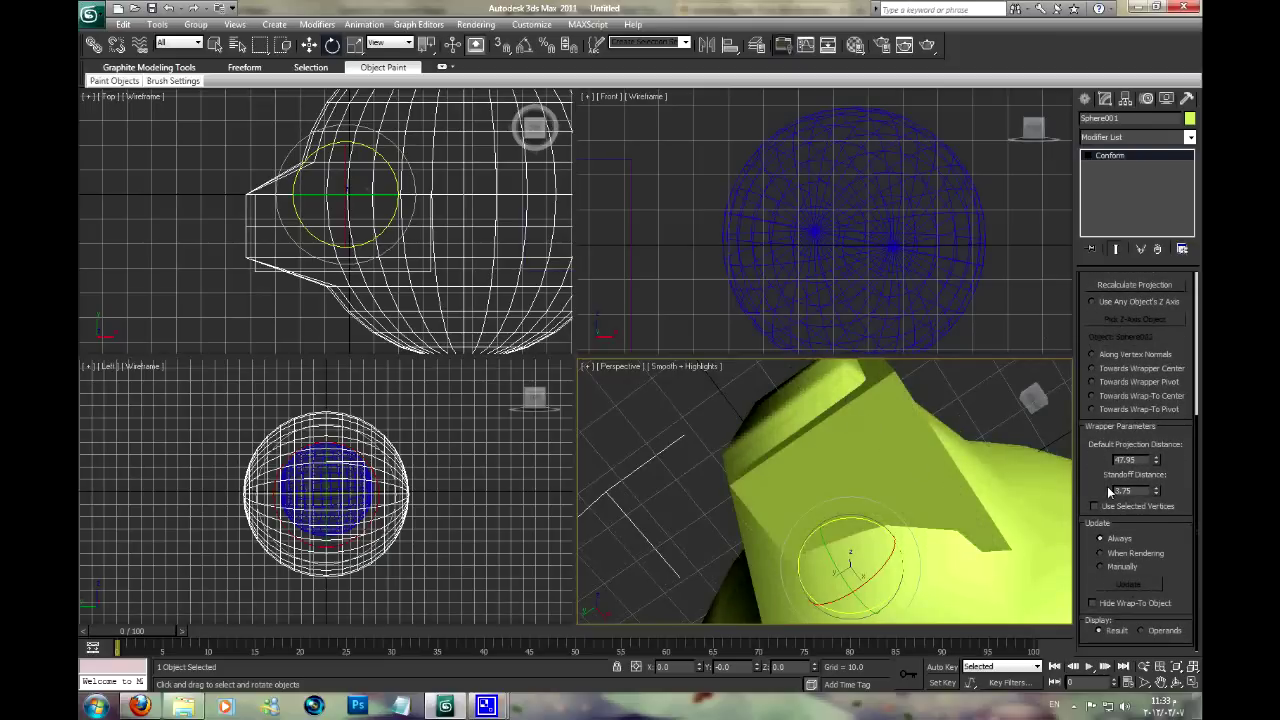
click(1120, 510)
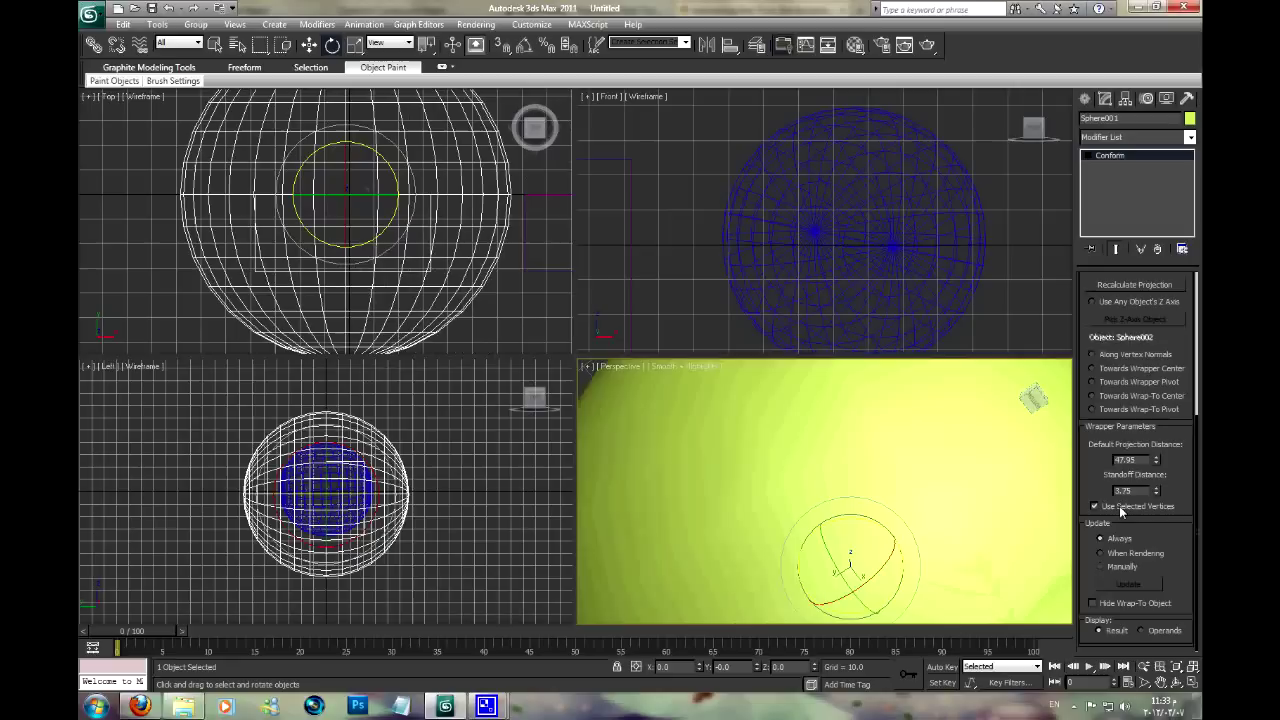
scroll(966, 493, down, 3)
scroll(966, 493, up, 3)
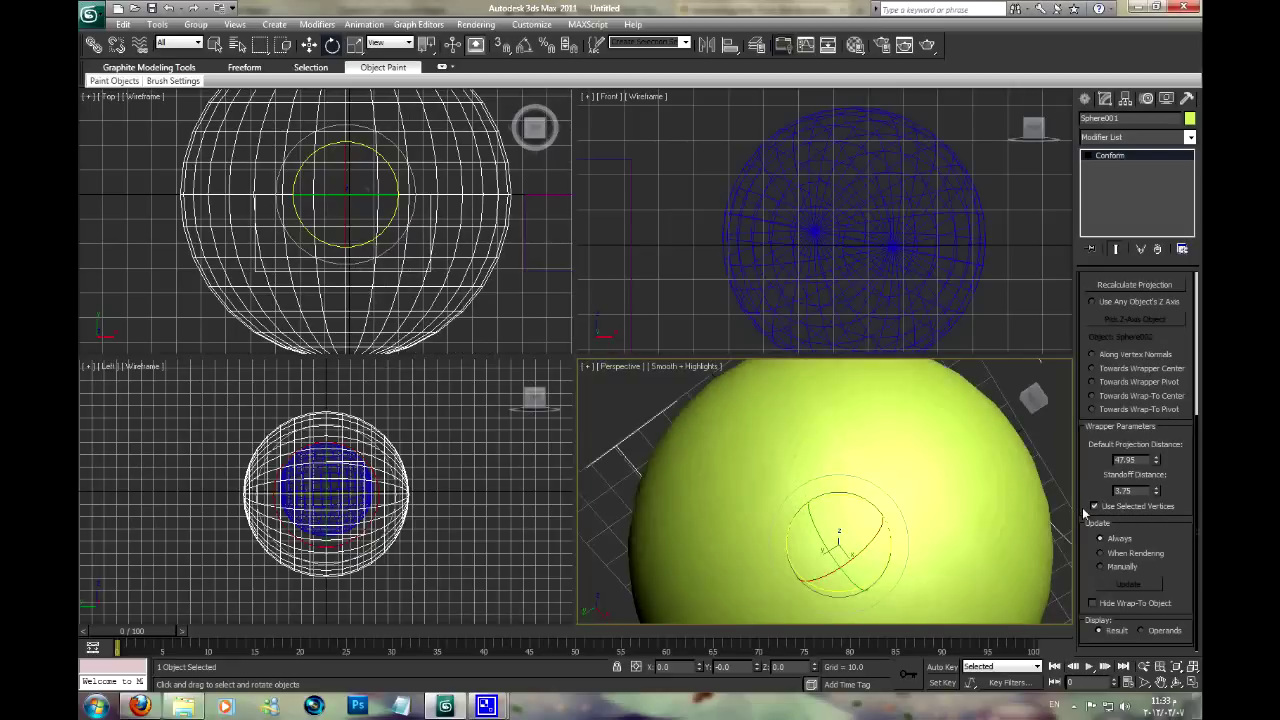
click(1094, 506)
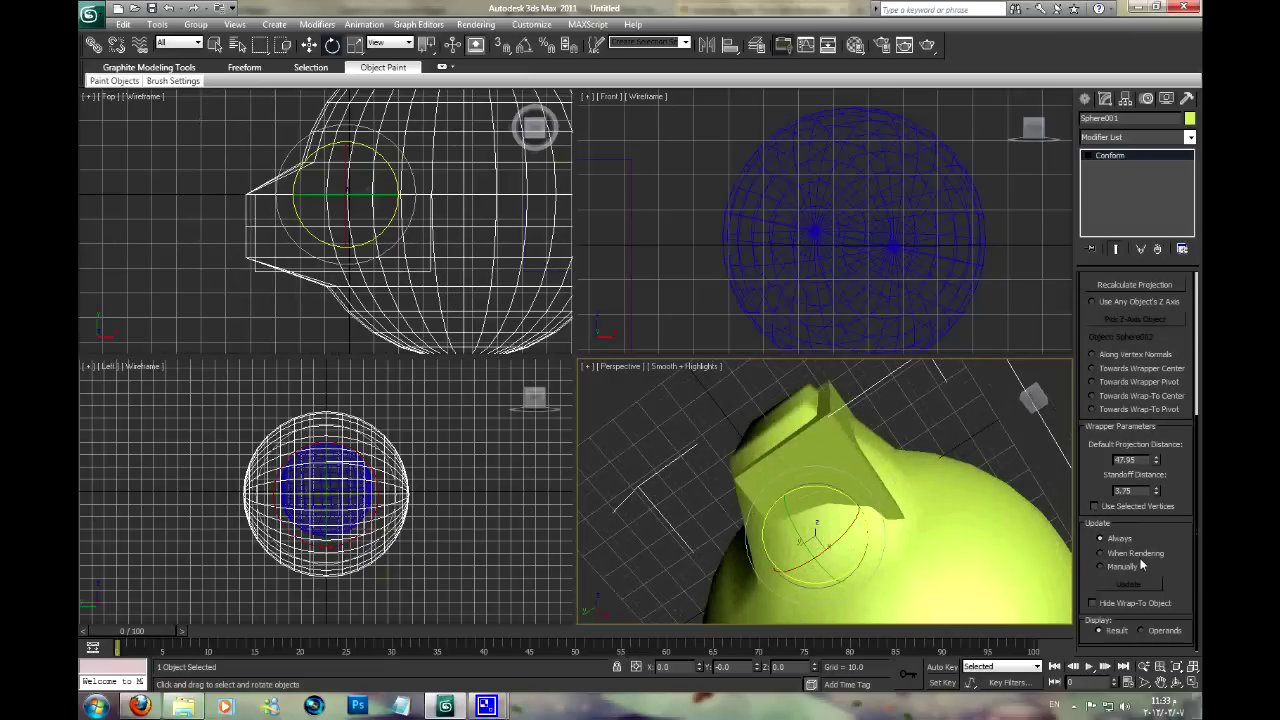
click(1111, 605)
mouse_move(886, 499)
alt+middle_down()
mouse_move(994, 586)
mouse_move(986, 541)
alt+middle_up()
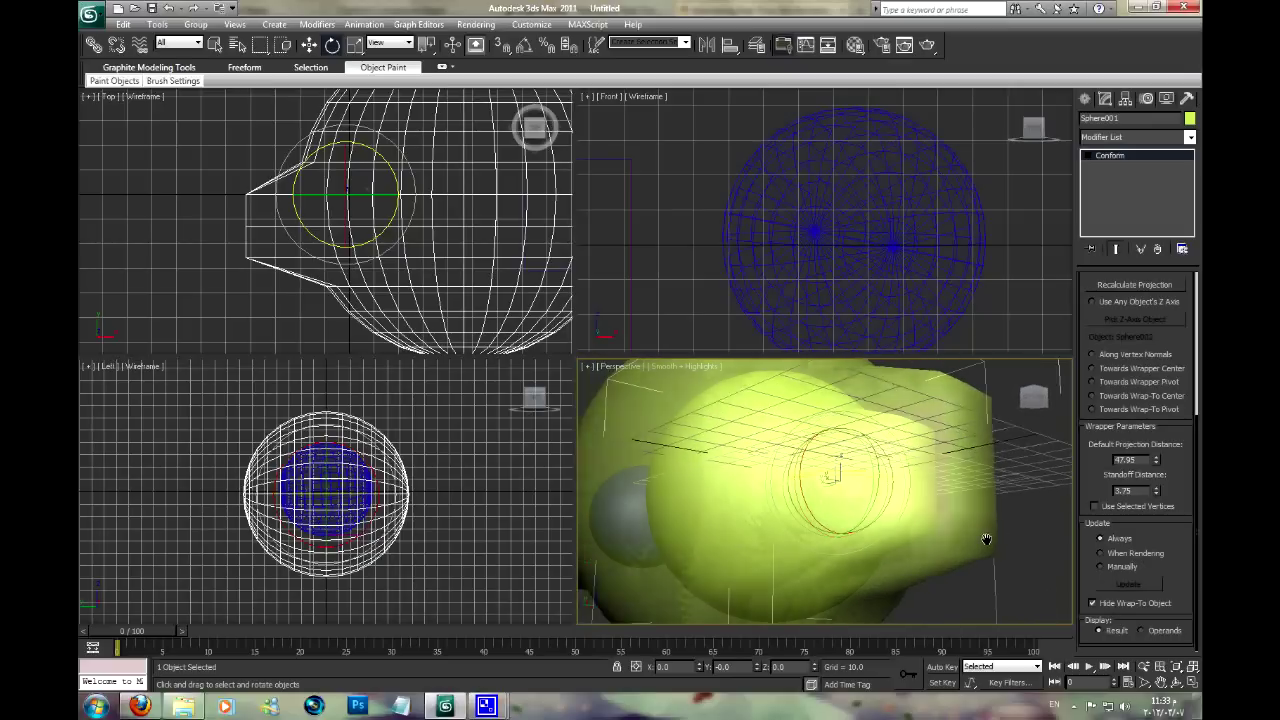
click(929, 46)
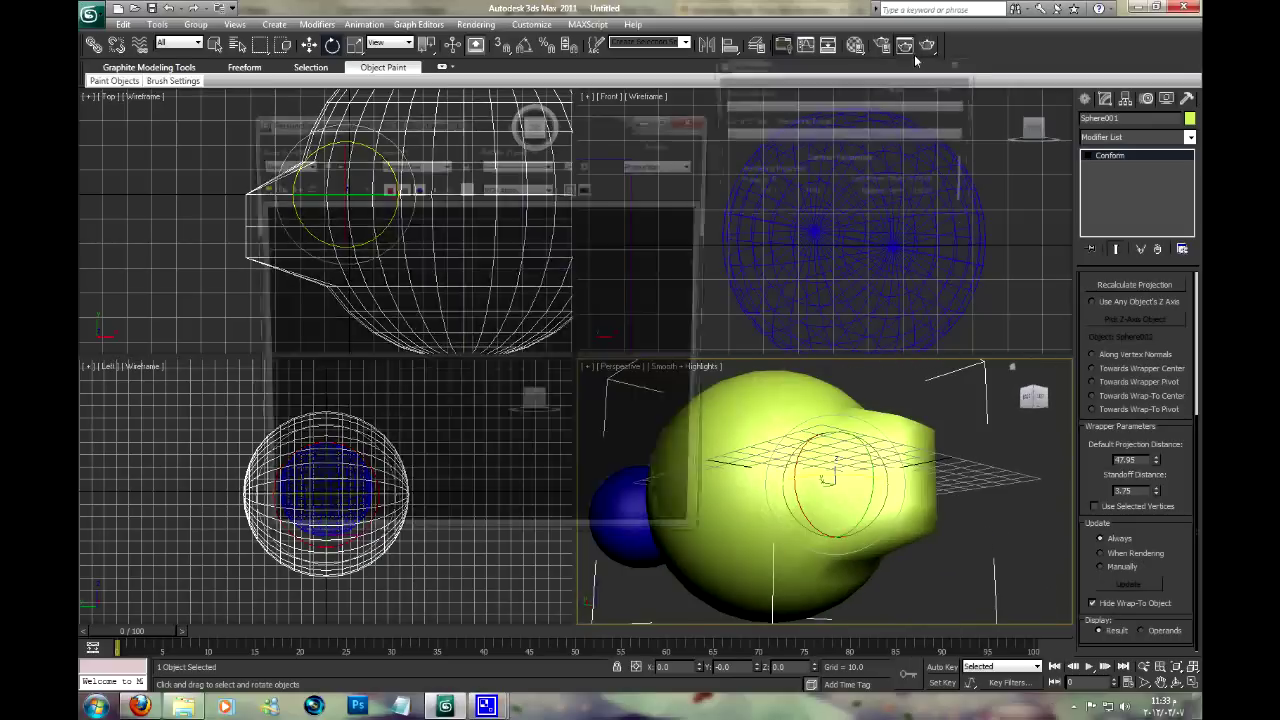
click(697, 117)
Try Towards Wrap-To Center projection, then projection along another object's Z axis
click(1092, 396)
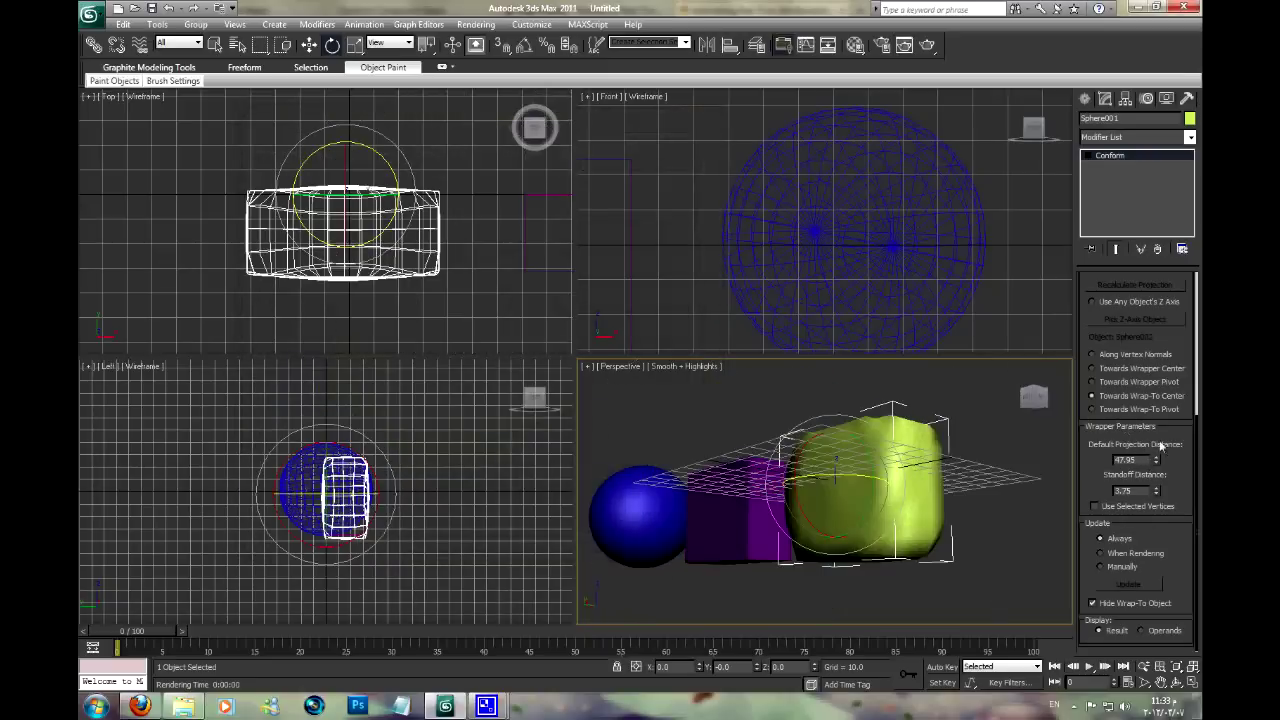
click(1113, 303)
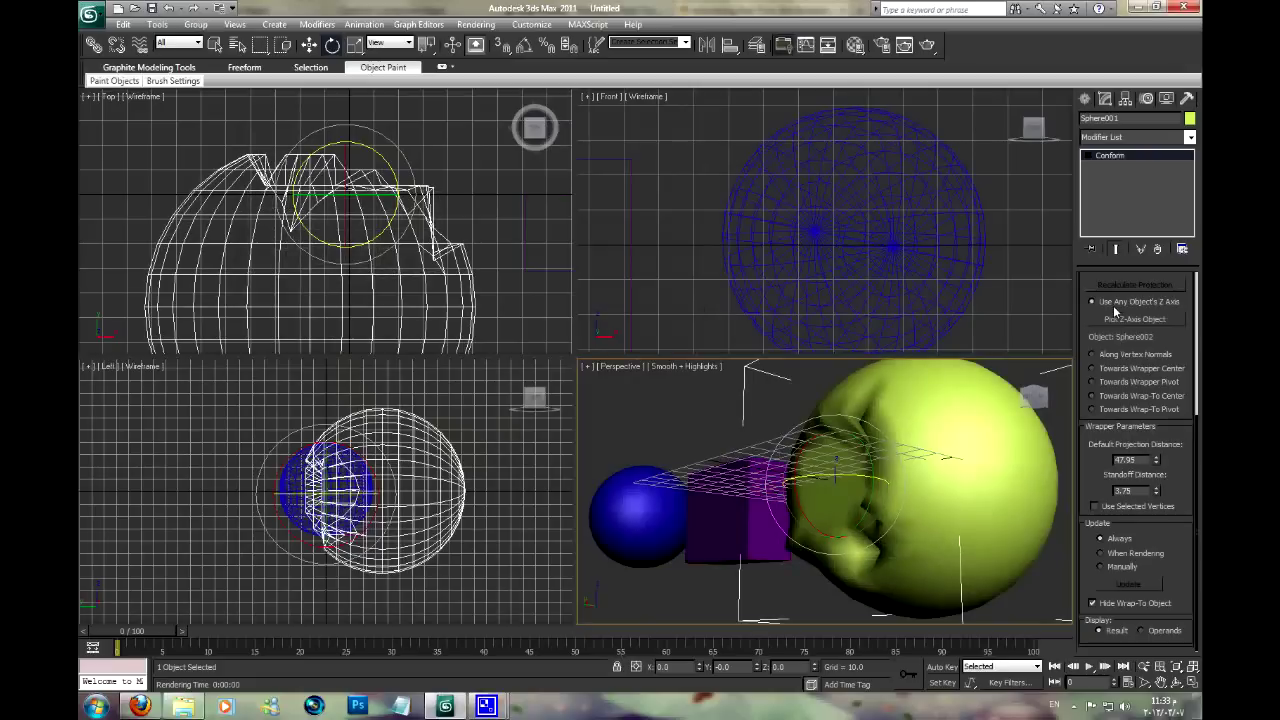
mouse_move(1000, 480)
alt+middle_down()
mouse_move(985, 456)
mouse_move(1033, 462)
alt+middle_up()
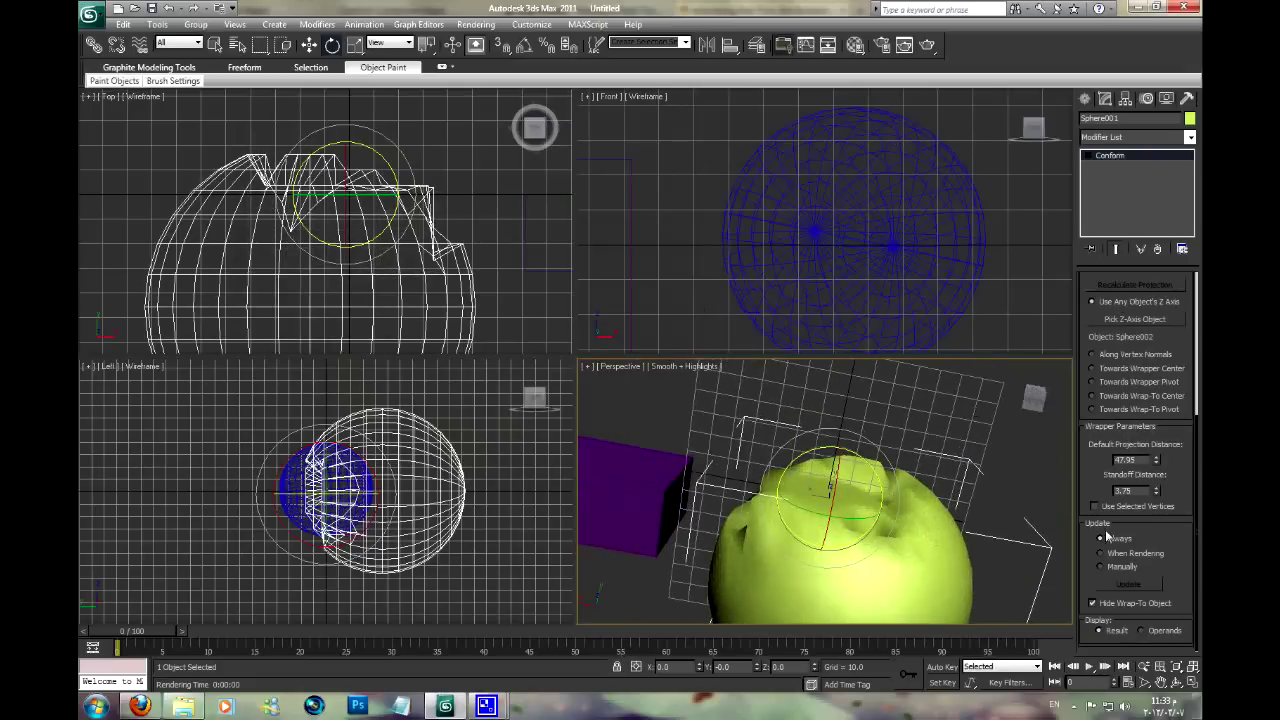
Show and re-hide the wrap-to box, then test-render the perspective view
click(1097, 602)
mouse_move(874, 536)
alt+middle_down()
mouse_move(945, 584)
mouse_move(806, 392)
alt+middle_up()
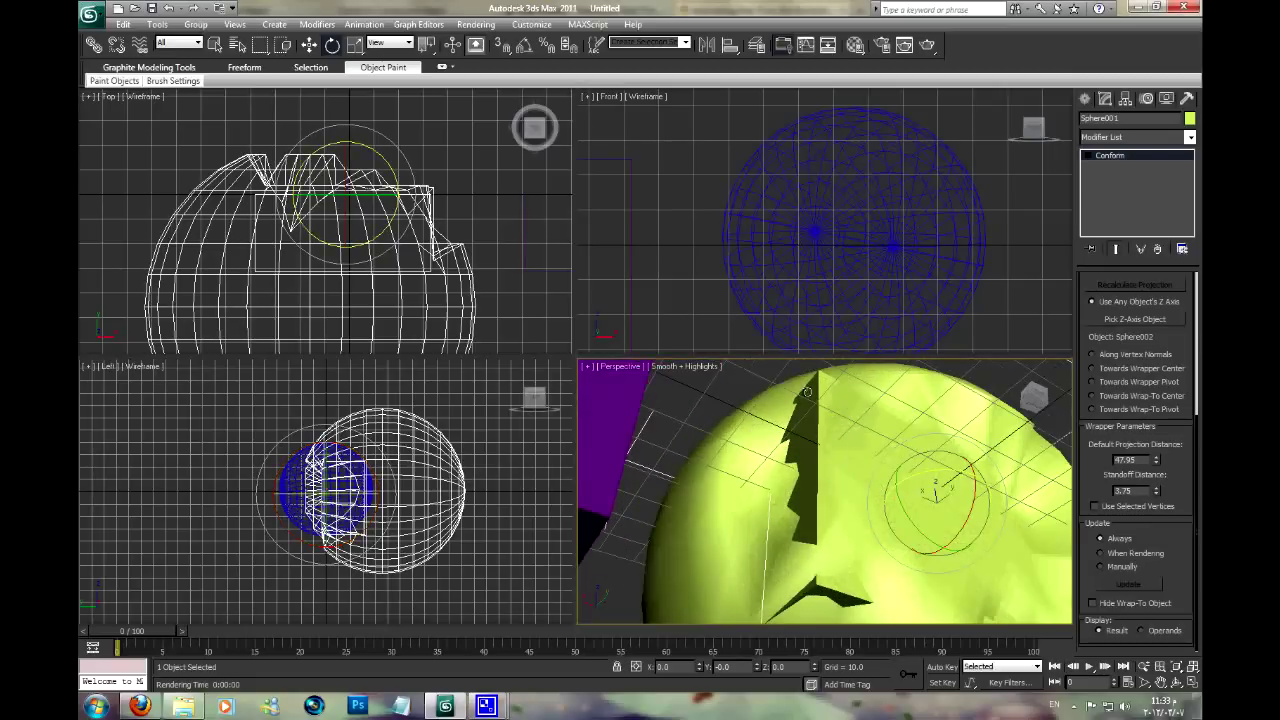
click(1094, 603)
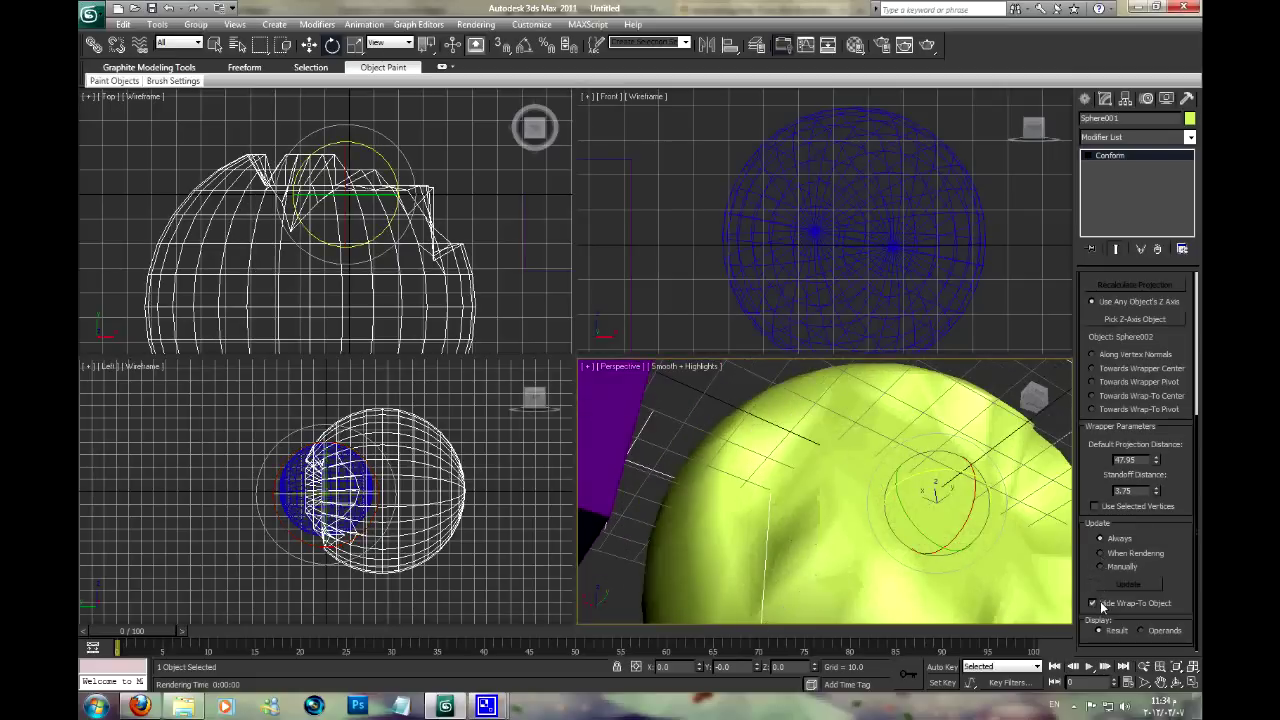
click(921, 47)
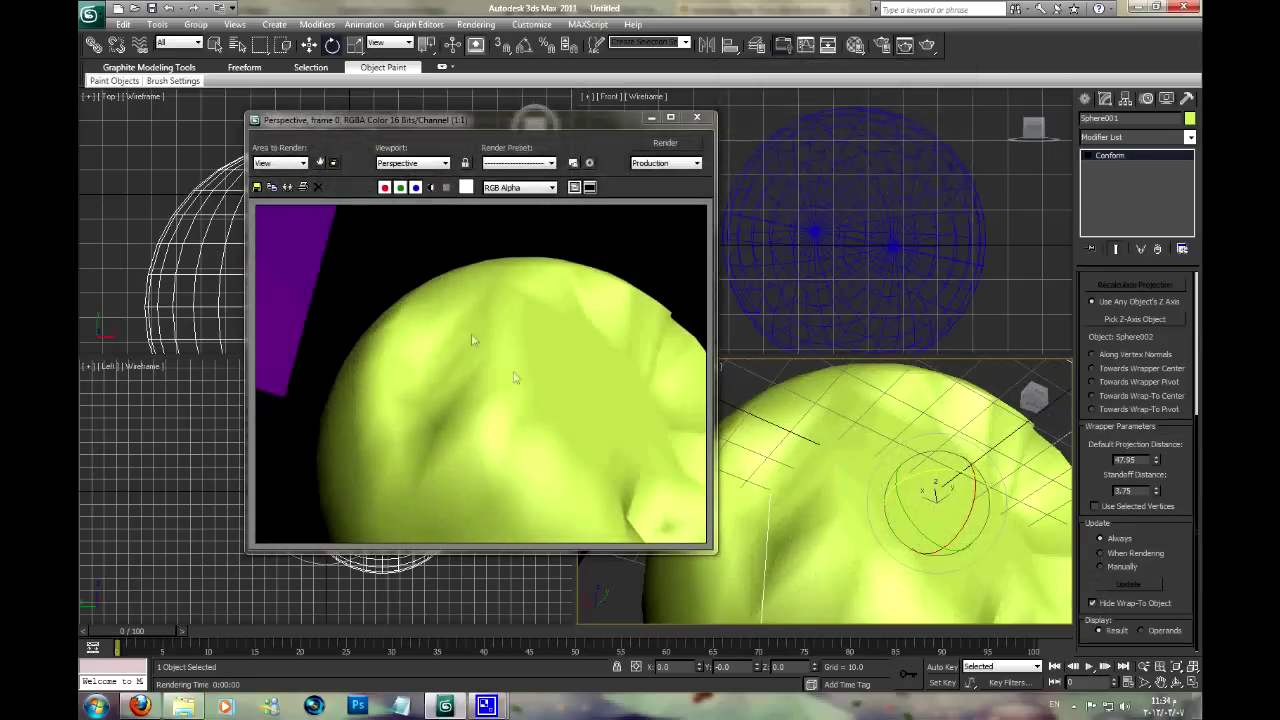
click(697, 117)
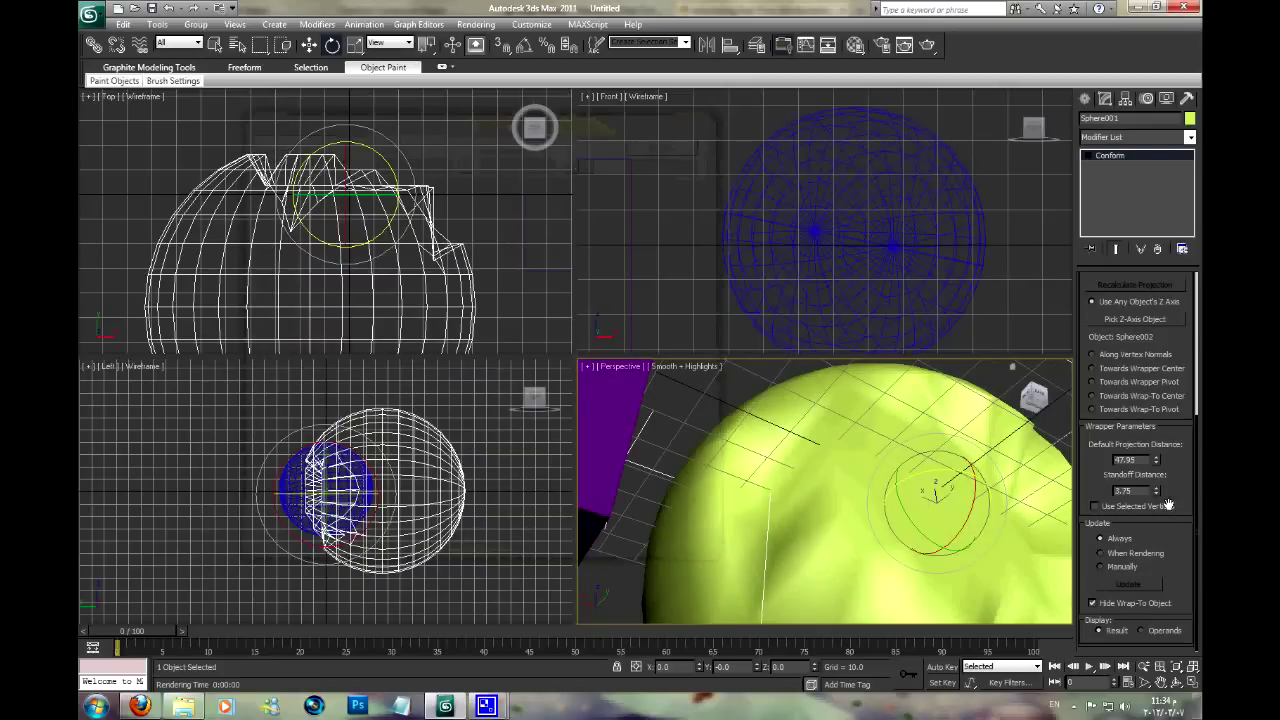
Compare the Operands and Result displays from several angles, then bring up the recent documents list
click(1141, 630)
scroll(761, 525, down, 5)
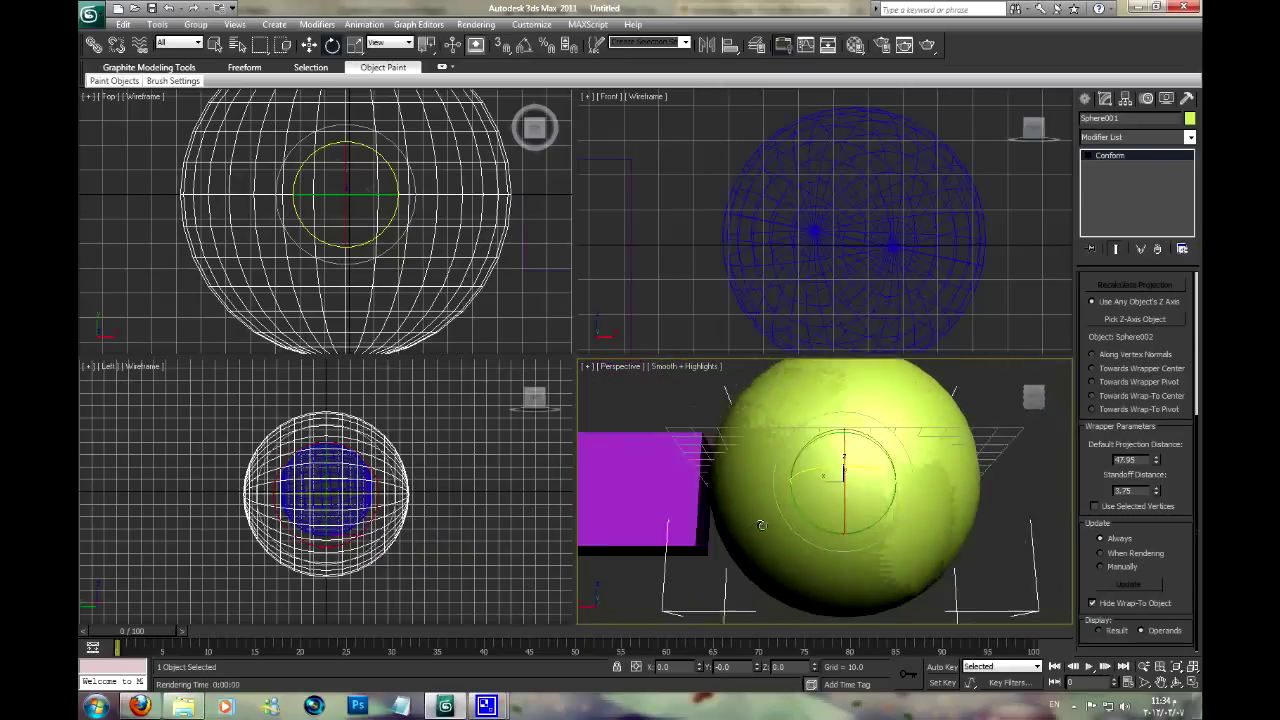
alt+middle_drag(761, 525, 966, 567)
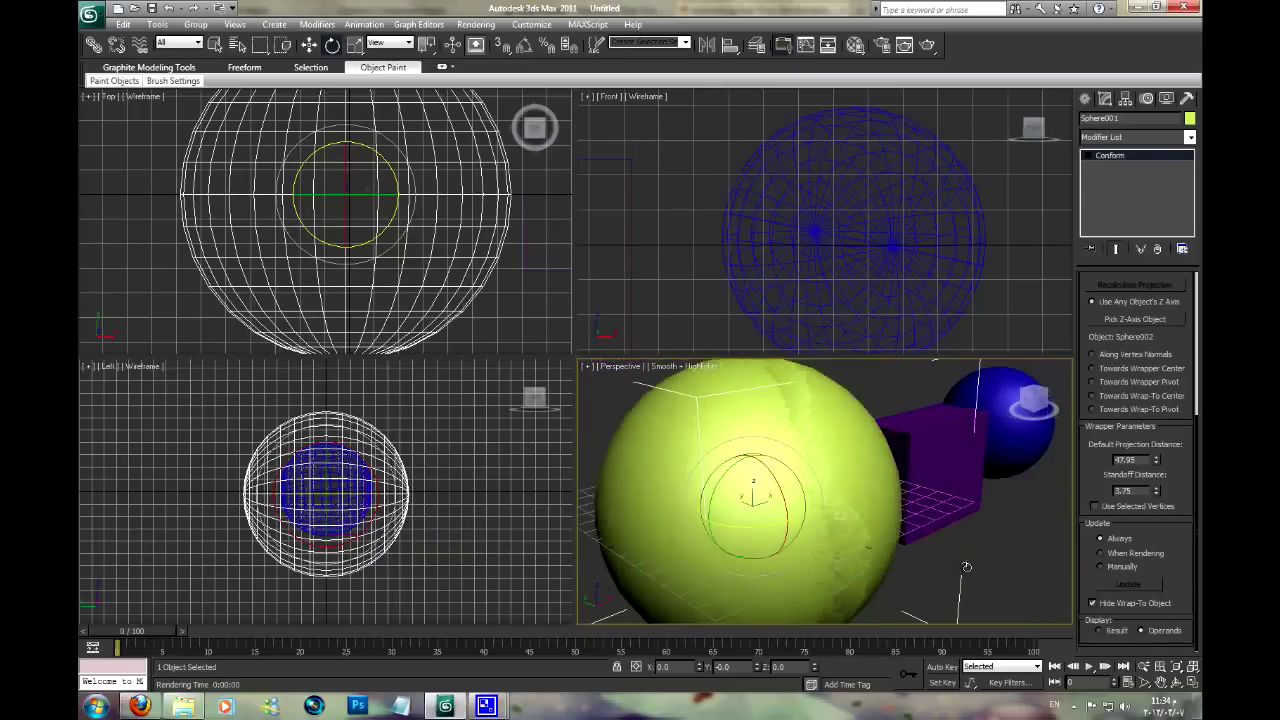
click(1099, 630)
mouse_move(920, 509)
alt+middle_down()
mouse_move(905, 490)
mouse_move(1011, 466)
alt+middle_up()
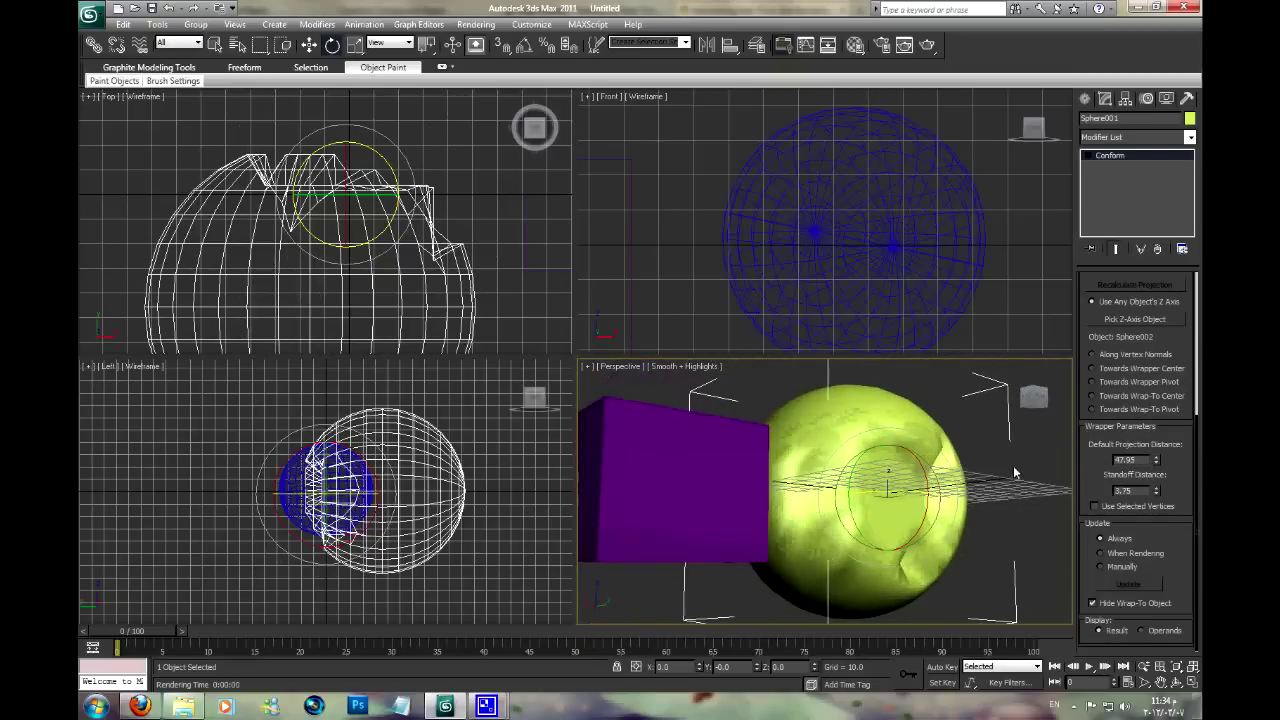
scroll(1086, 463, up, 2)
scroll(1092, 500, up, 3)
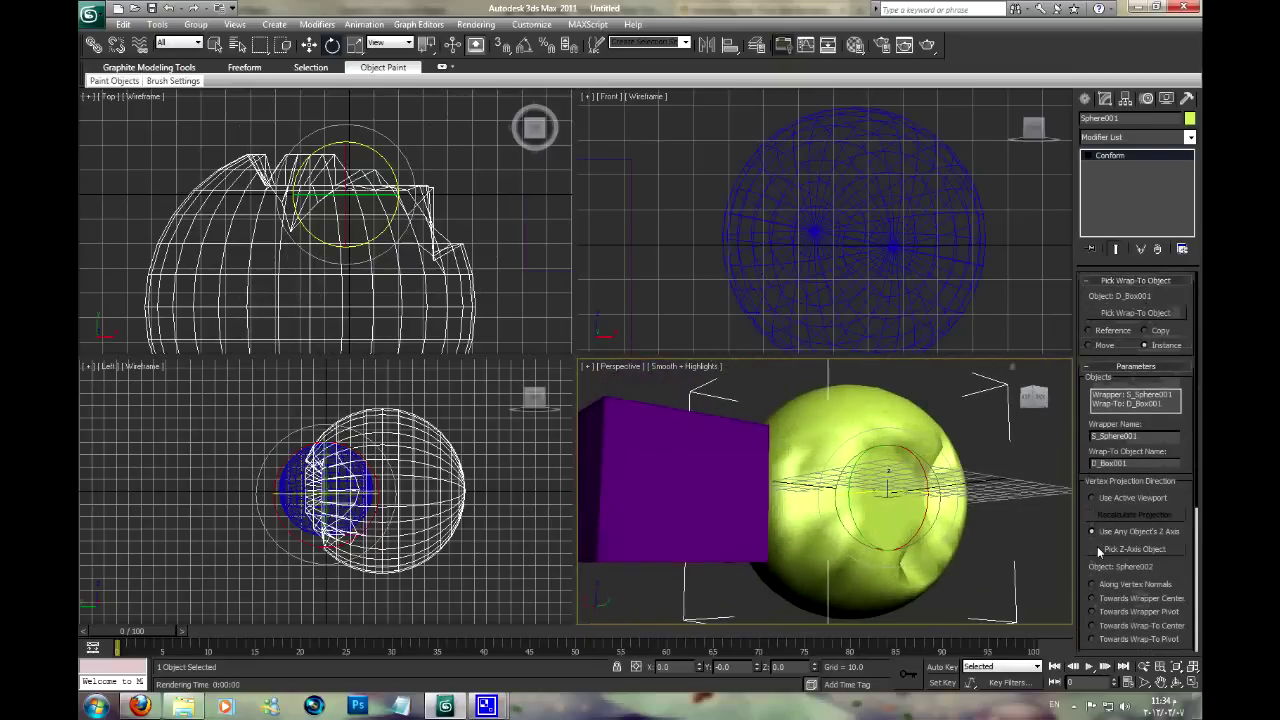
alt+middle_drag(900, 490, 947, 485)
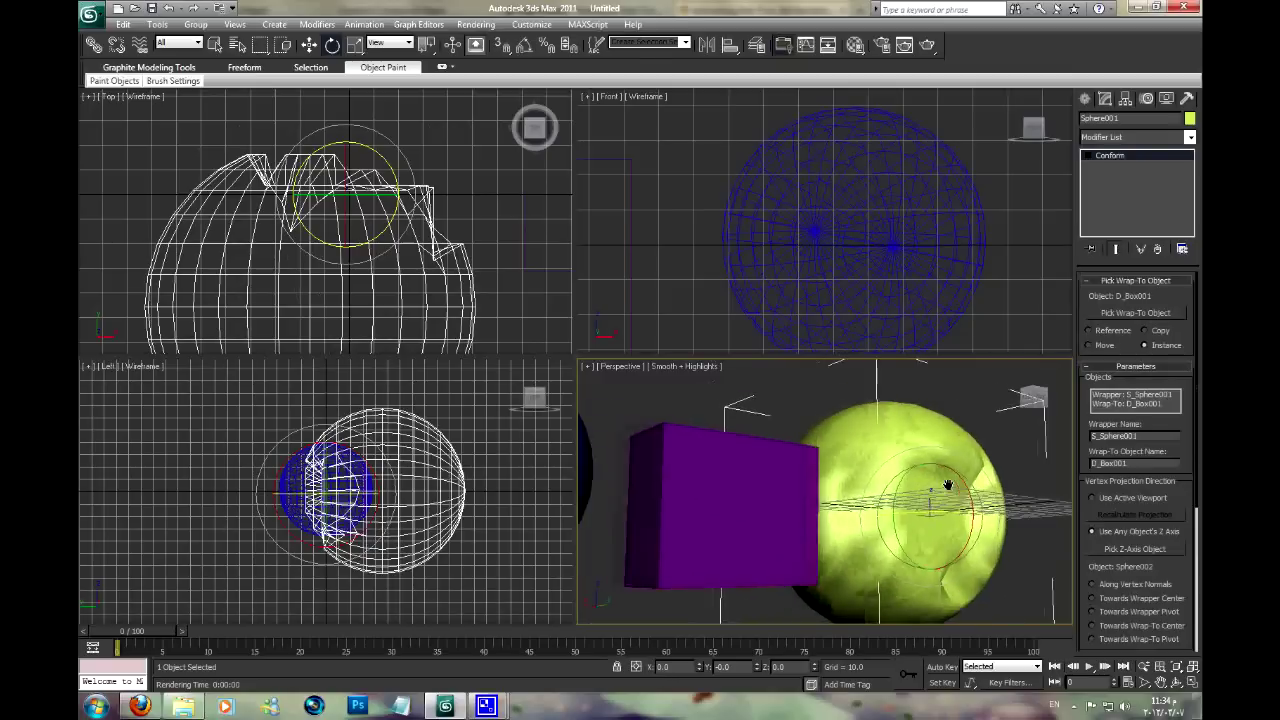
scroll(947, 485, down, 3)
click(101, 20)
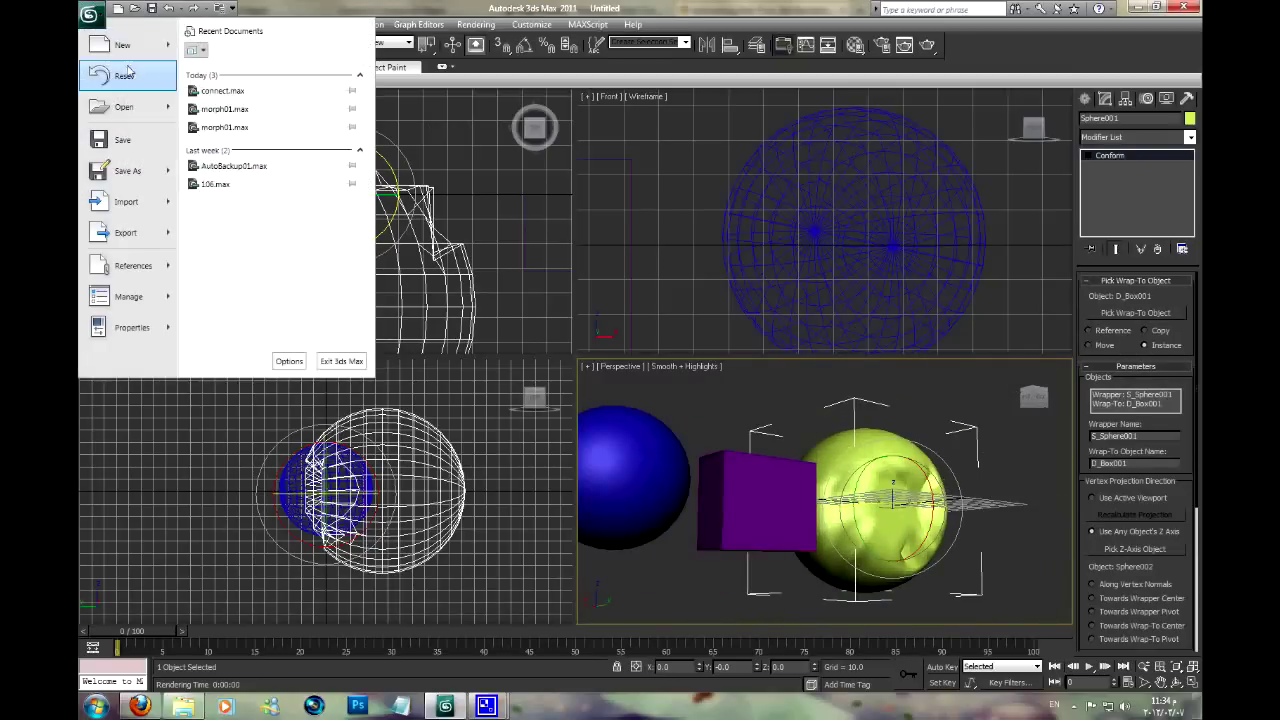
Reset to a blank scene and draw a large plane near the origin in the Top view
click(118, 80)
click(598, 376)
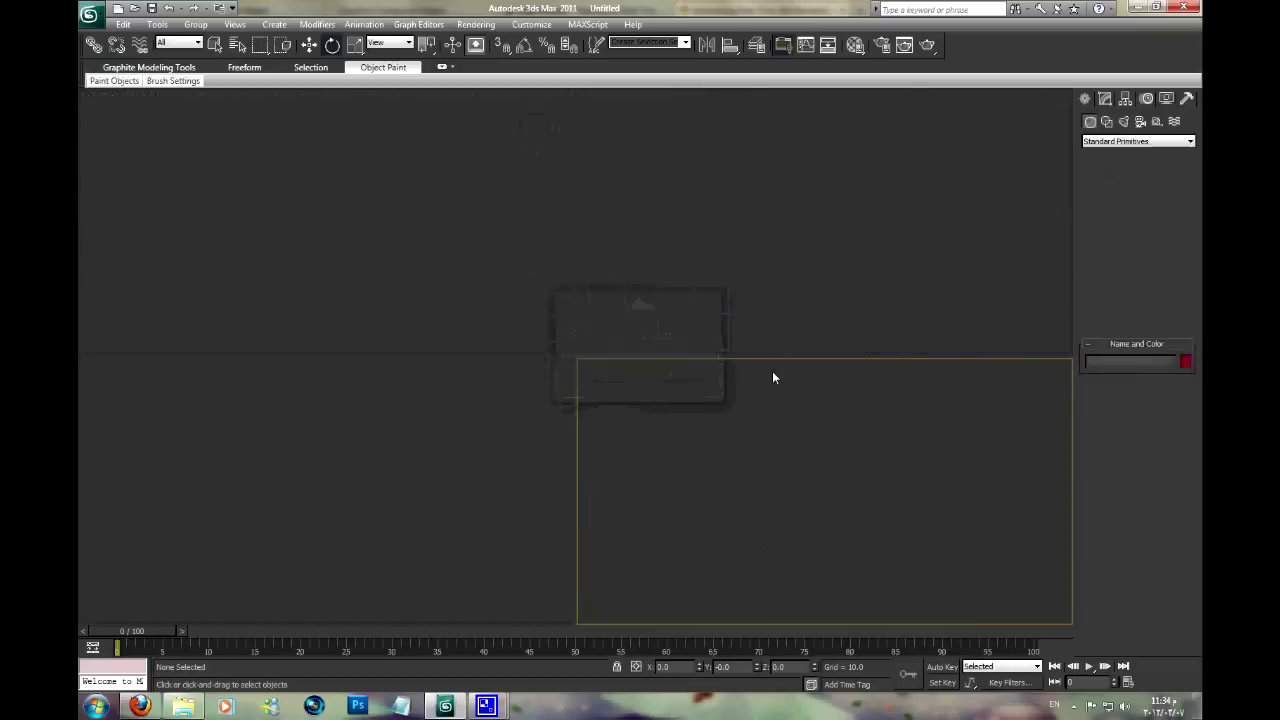
click(1164, 247)
drag(178, 114, 572, 348)
click(311, 47)
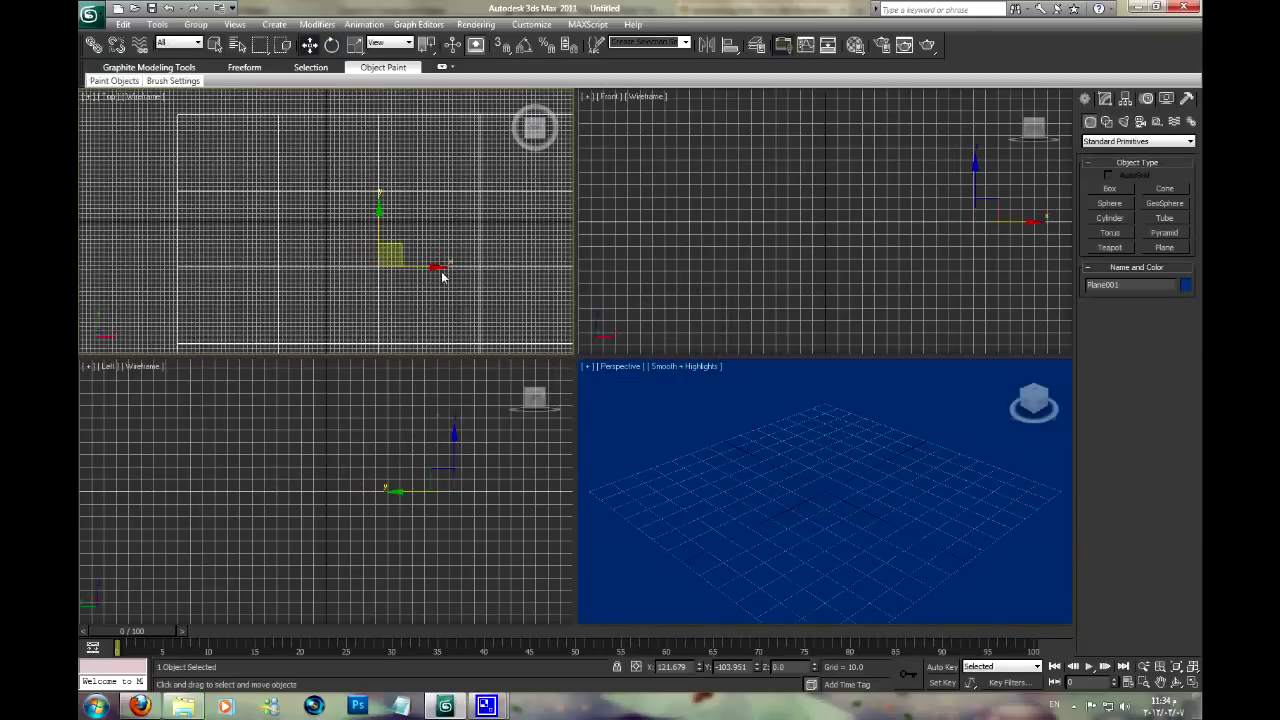
drag(400, 247, 347, 200)
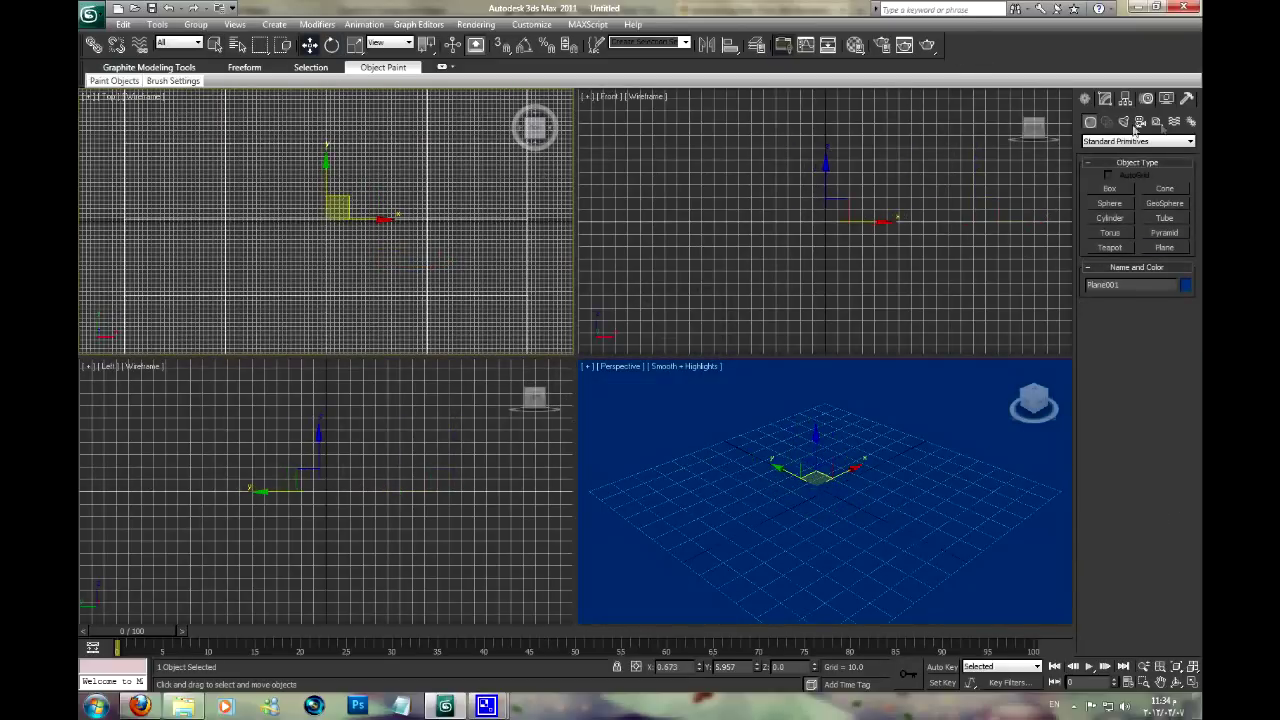
Raise the plane to 22 length and 16 width segments and apply a Noise modifier
click(1104, 98)
drag(1179, 335, 1193, 104)
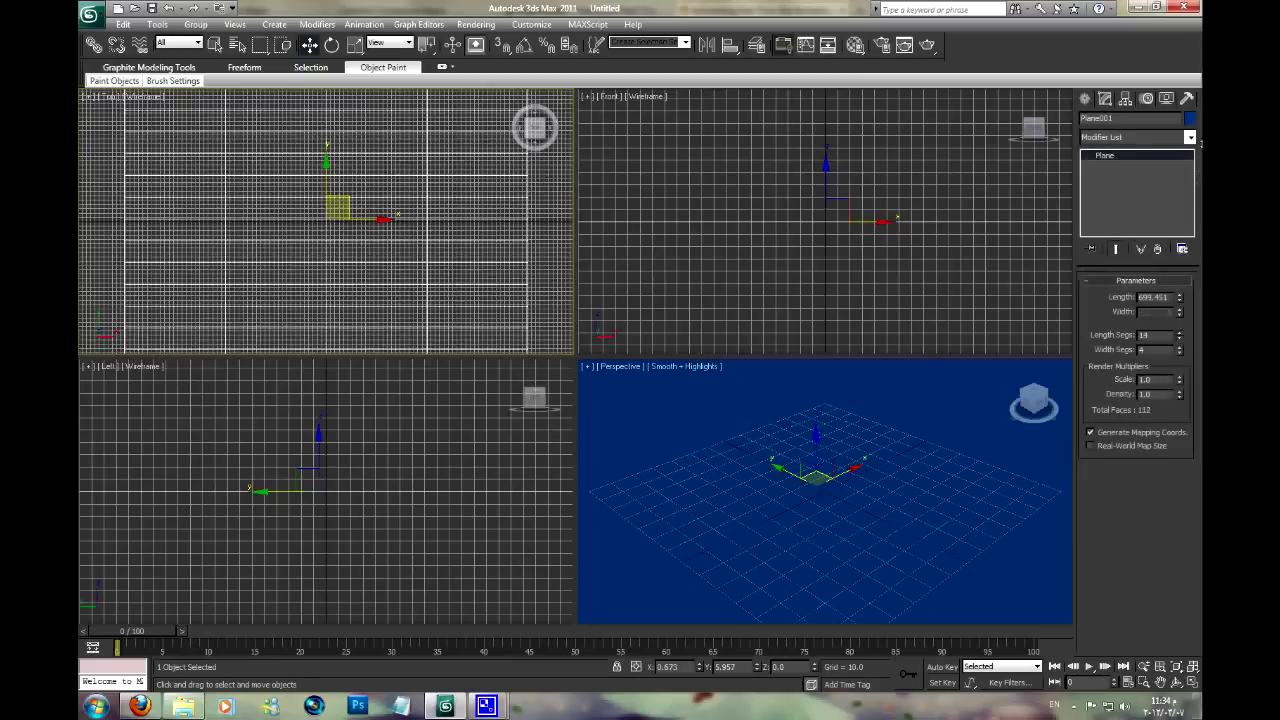
drag(1180, 349, 1122, 98)
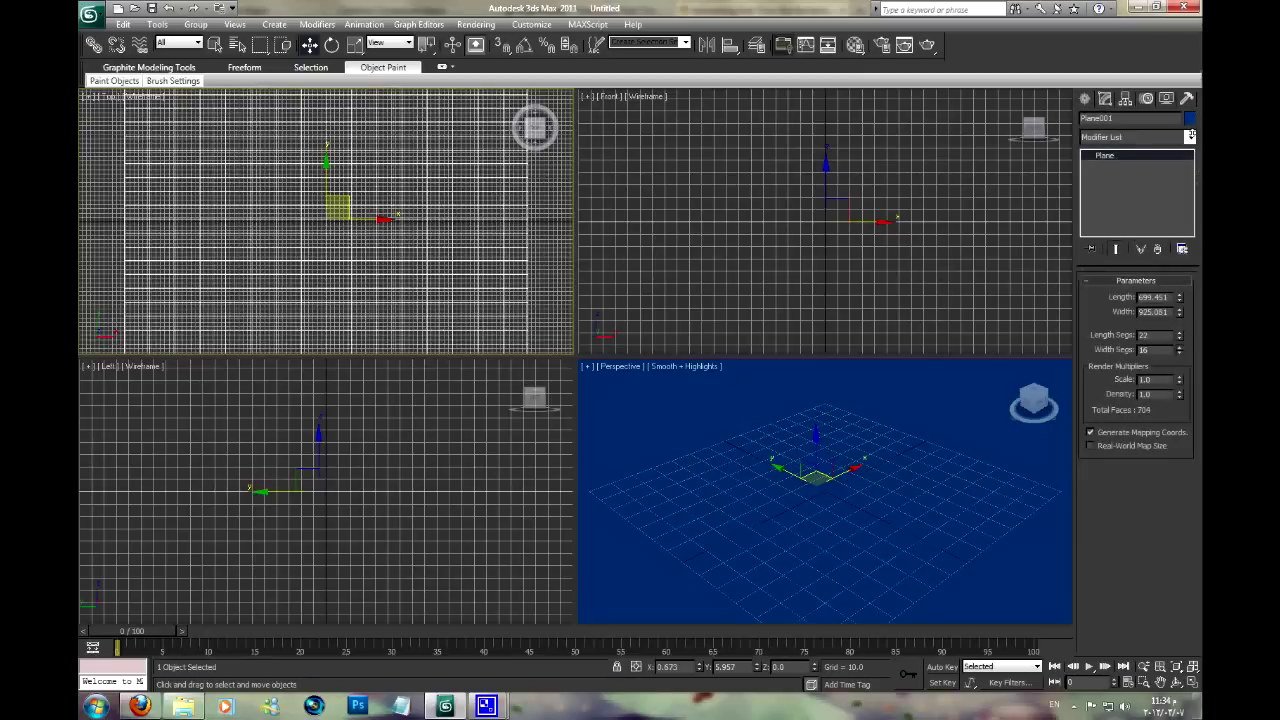
click(1123, 140)
key(n)
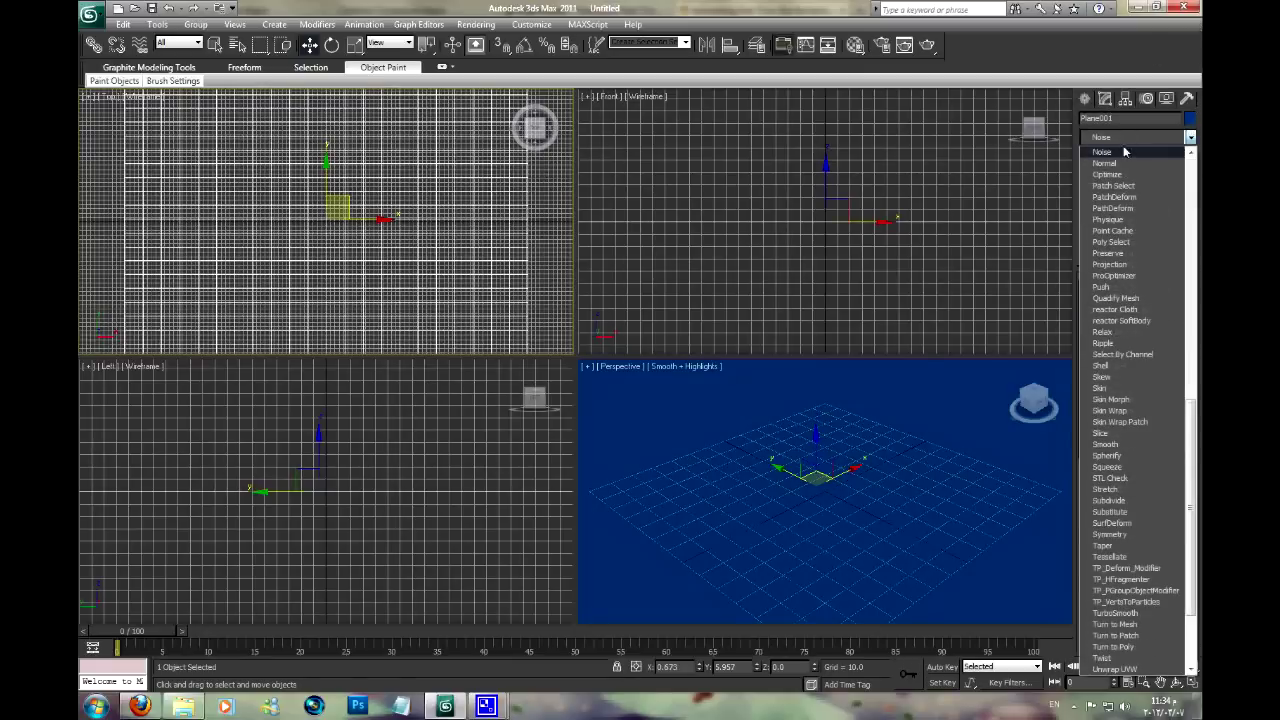
key(Return)
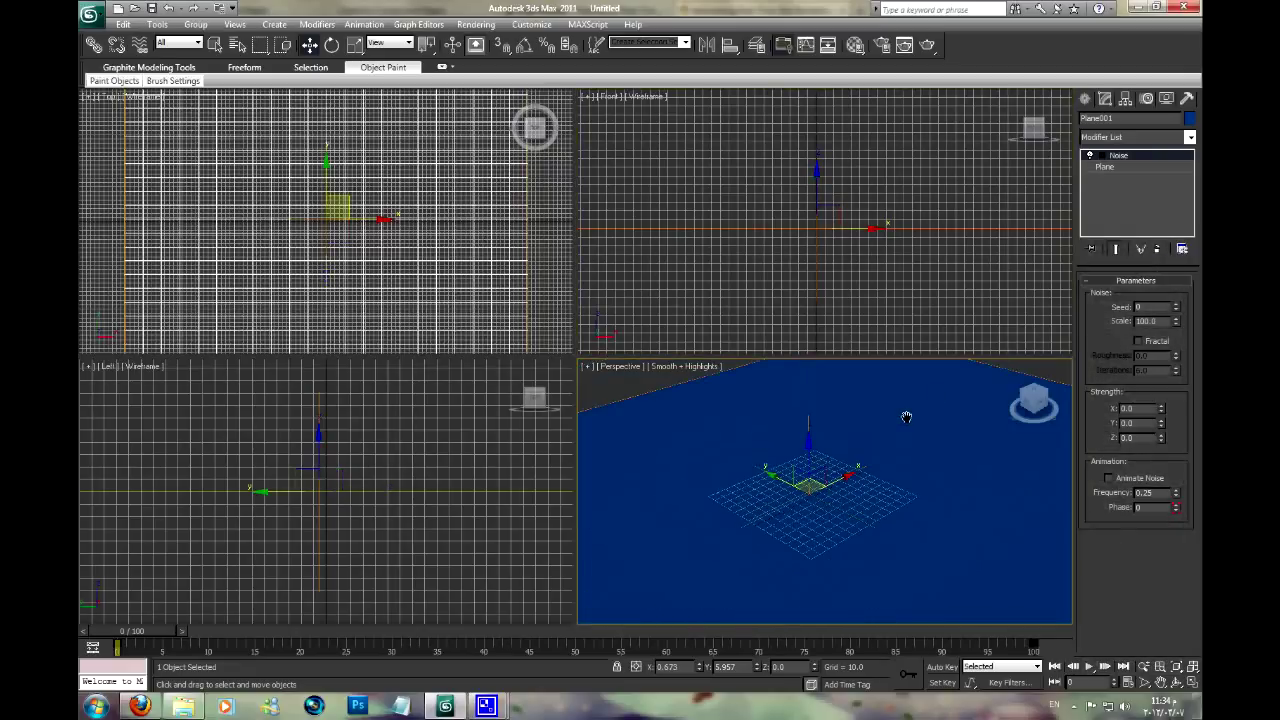
Set Noise Z strength to about 128 and scale to about 246 for smooth rolling hills
mouse_move(1161, 438)
mouse_down()
mouse_move(1200, 268)
mouse_move(1200, 193)
mouse_move(1201, 325)
mouse_up()
alt+middle_drag(867, 541, 889, 509)
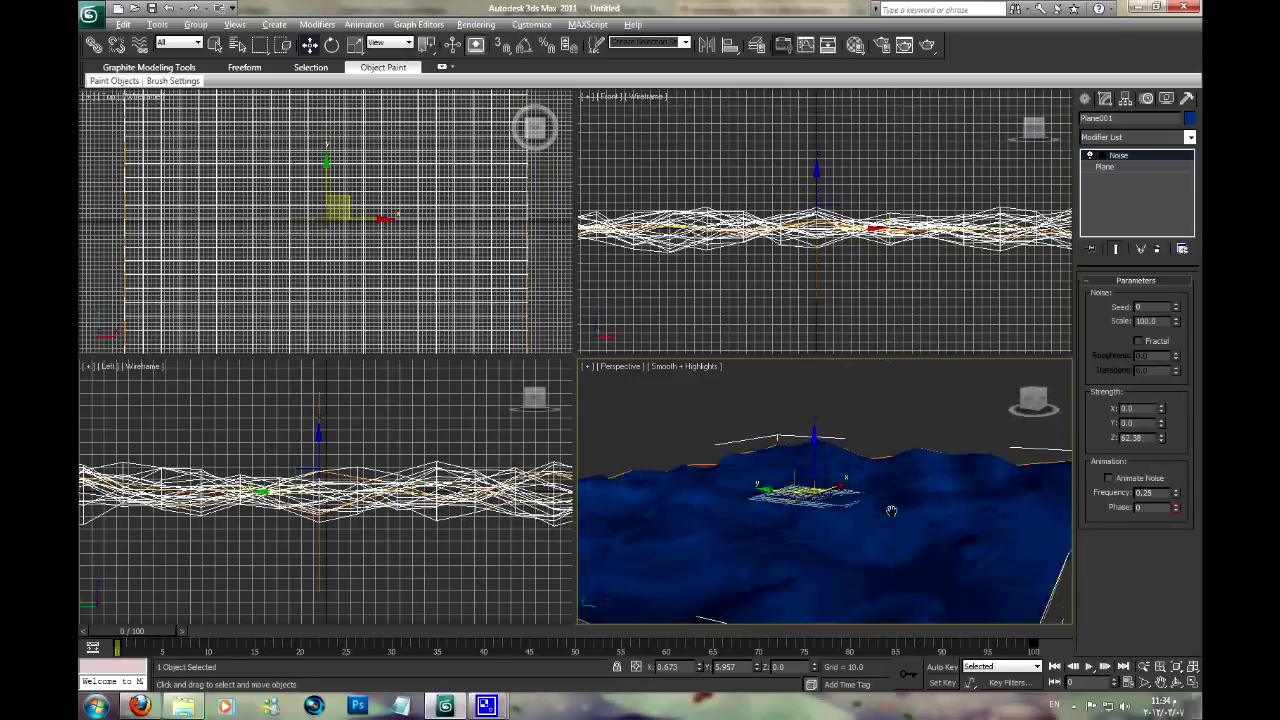
drag(1176, 321, 1179, 341)
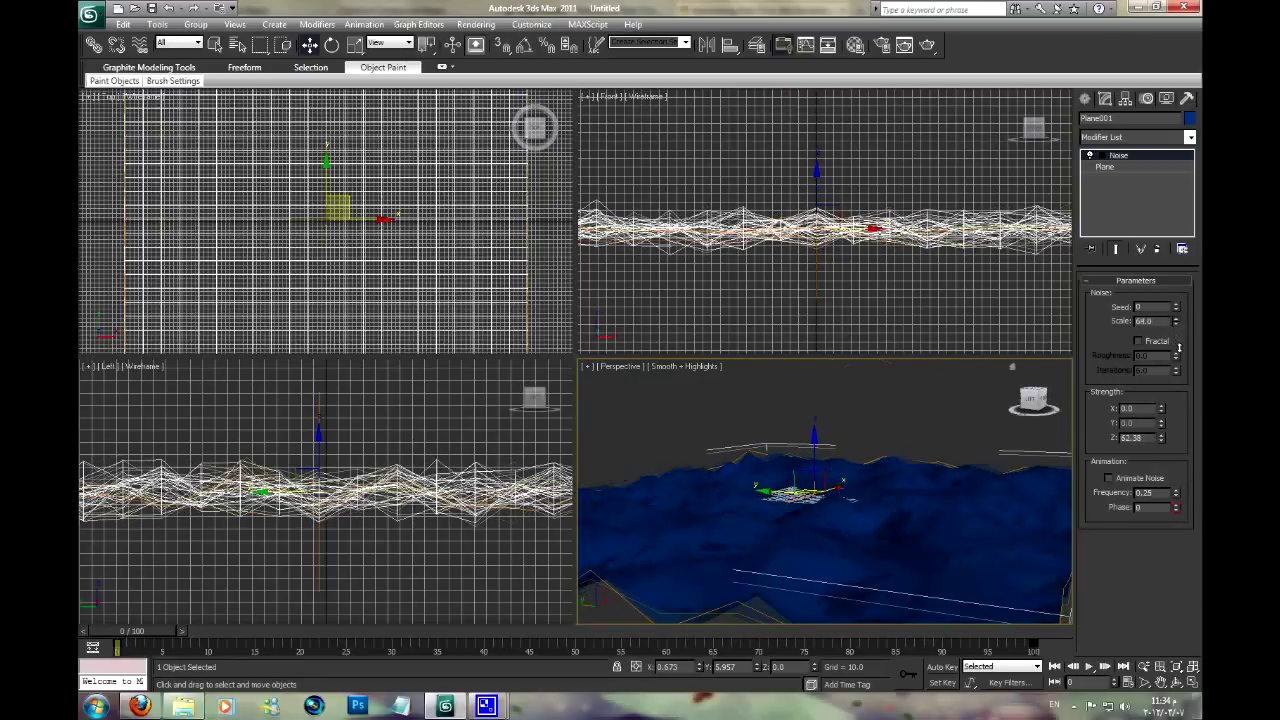
drag(1165, 440, 1160, 338)
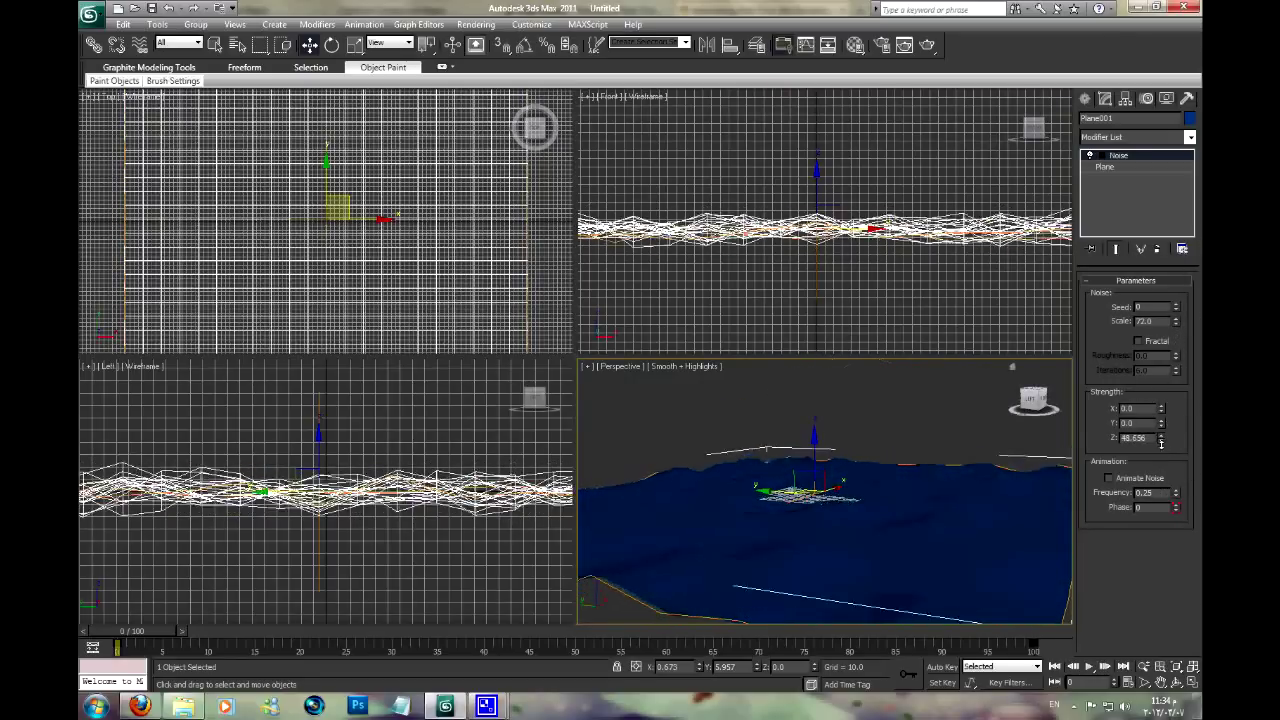
mouse_move(1176, 326)
mouse_down()
mouse_move(1189, 265)
mouse_move(946, 484)
mouse_up()
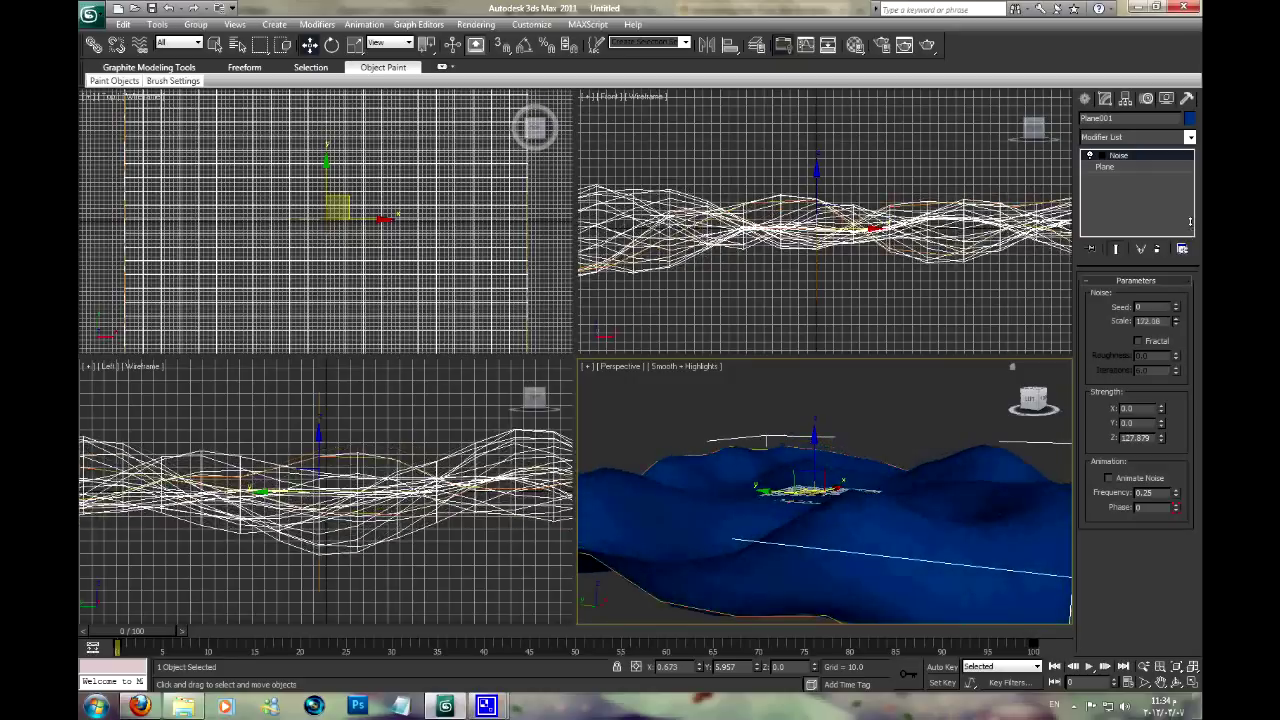
scroll(946, 484, down, 5)
mouse_move(946, 484)
alt+middle_down()
mouse_move(691, 503)
mouse_move(688, 518)
alt+middle_up()
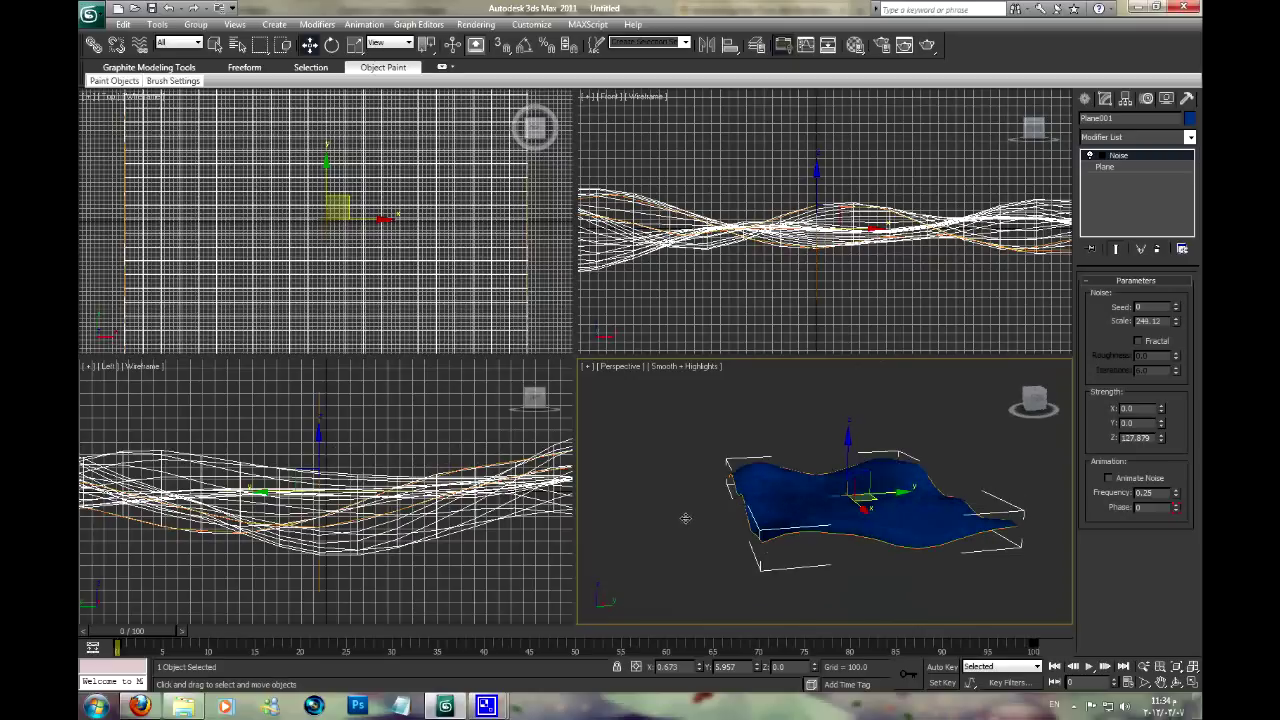
scroll(692, 522, up, 2)
scroll(766, 509, up, 3)
mouse_move(853, 489)
alt+middle_down()
mouse_move(794, 506)
mouse_move(751, 491)
mouse_move(807, 531)
alt+middle_up()
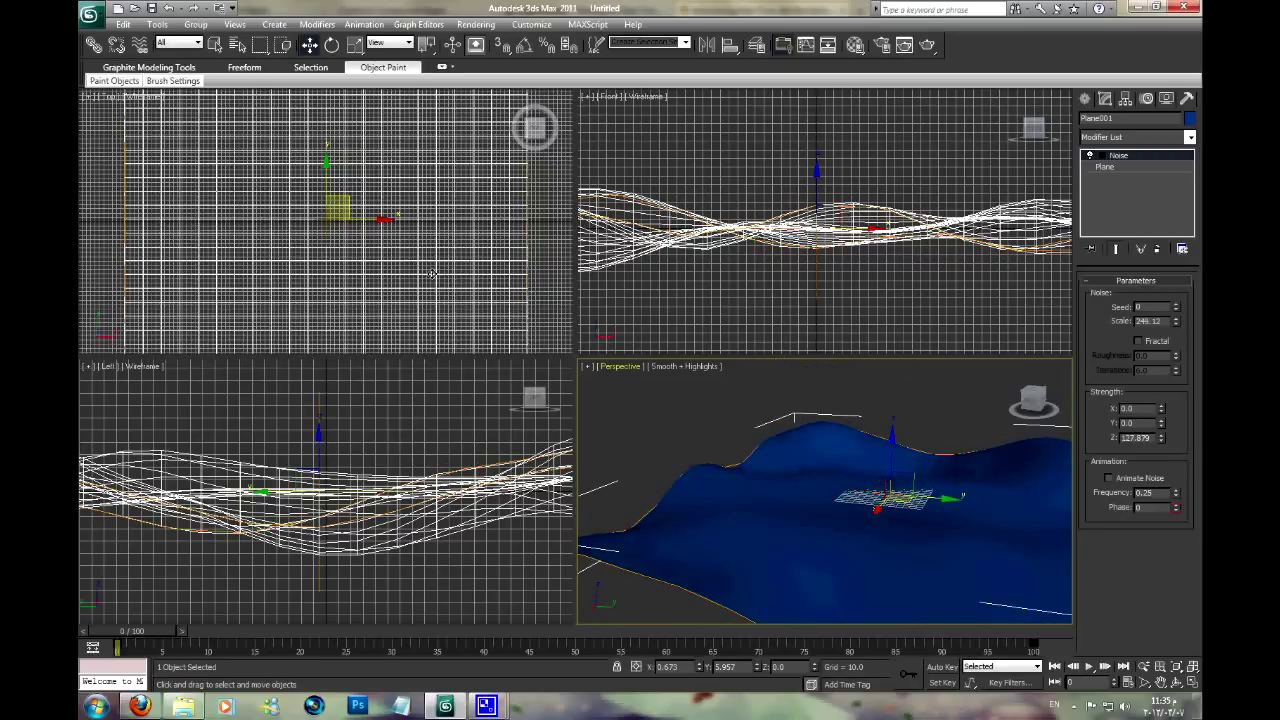
scroll(432, 273, down, 3)
click(1084, 98)
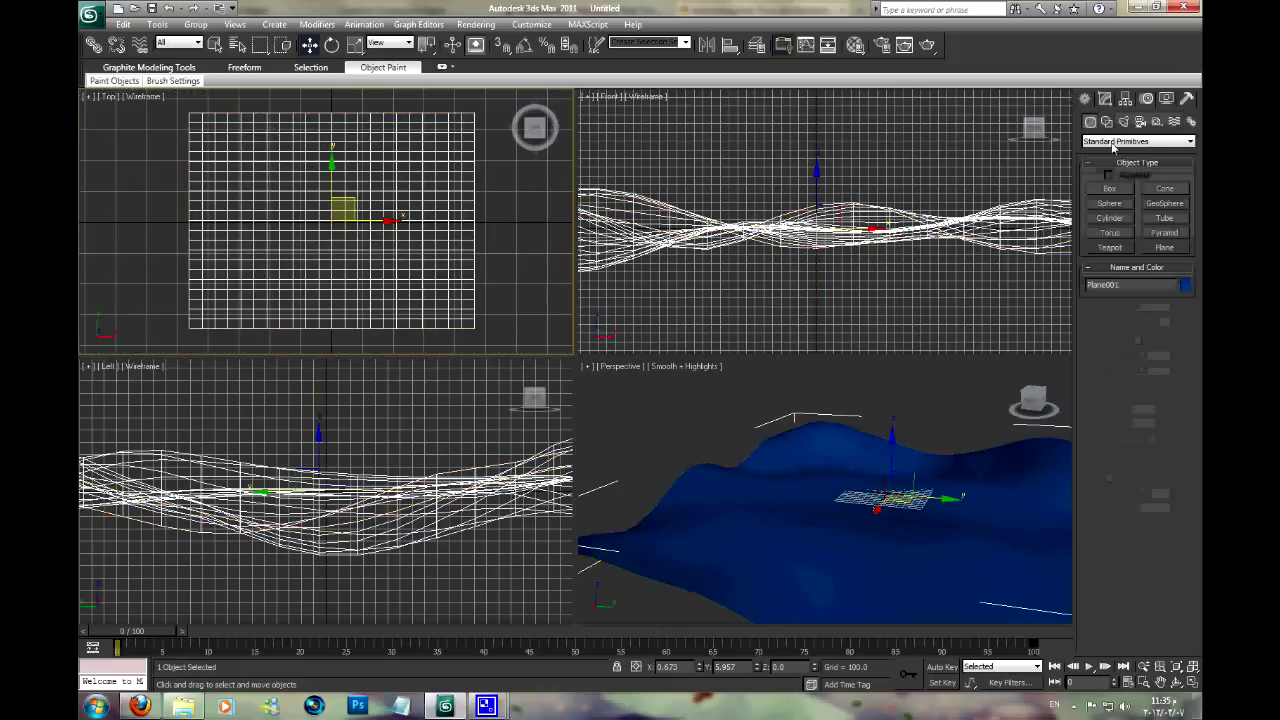
Draw a five-point winding line across the Top view as the road path
click(1106, 121)
click(1107, 204)
middle_drag(346, 173, 386, 188)
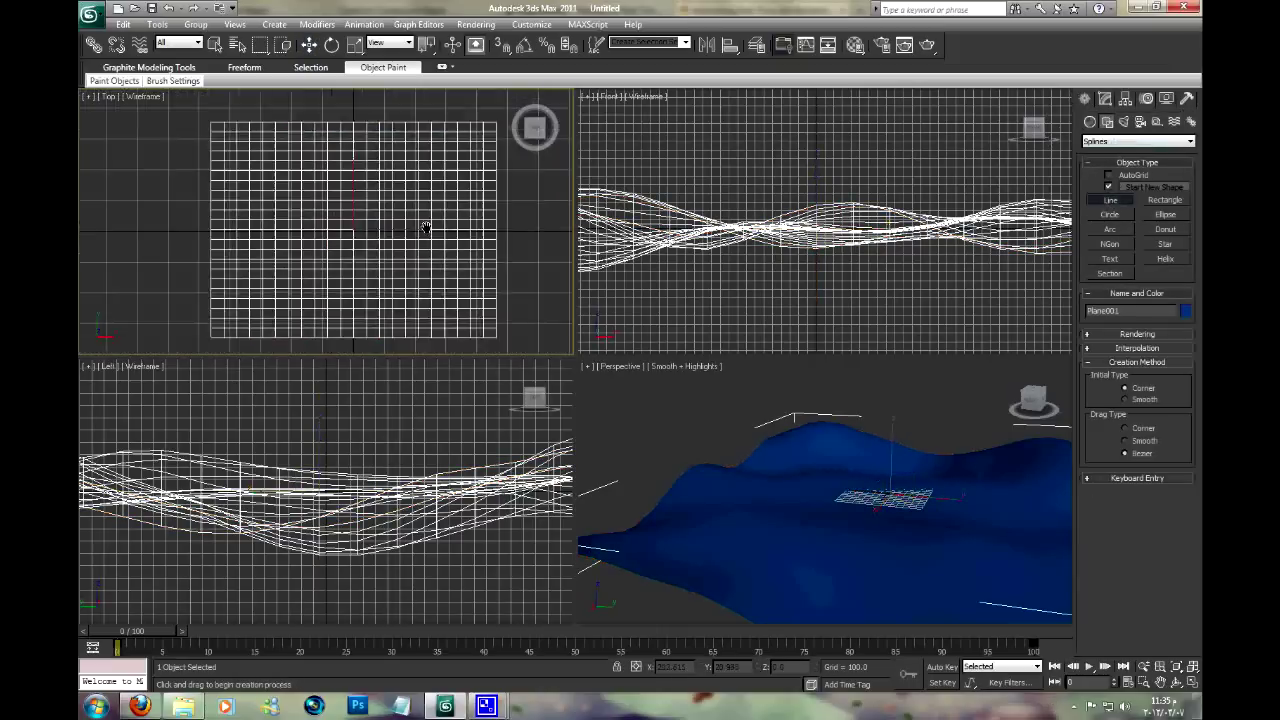
click(379, 137)
click(357, 178)
click(381, 235)
click(384, 290)
click(355, 329)
right_click(355, 330)
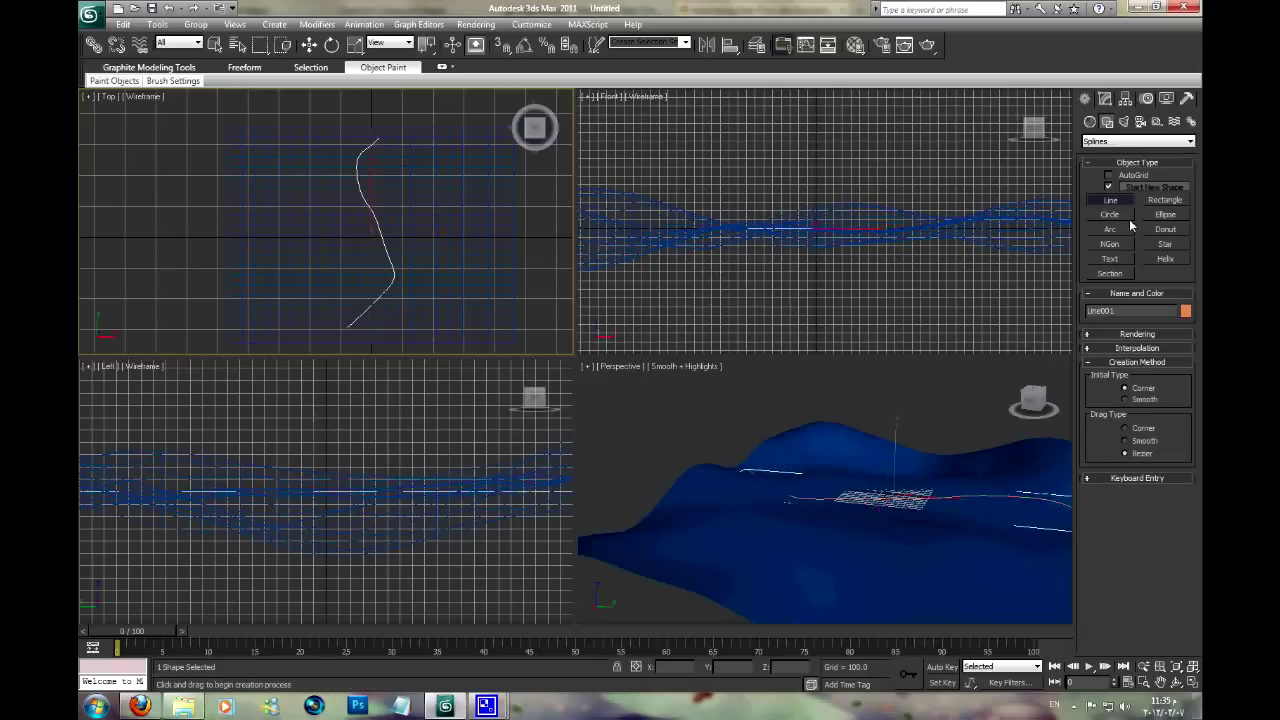
Draw a thin rectangle, about 3.6 by 116, in the Front view as the road cross-section
click(1155, 201)
scroll(371, 457, down, 1)
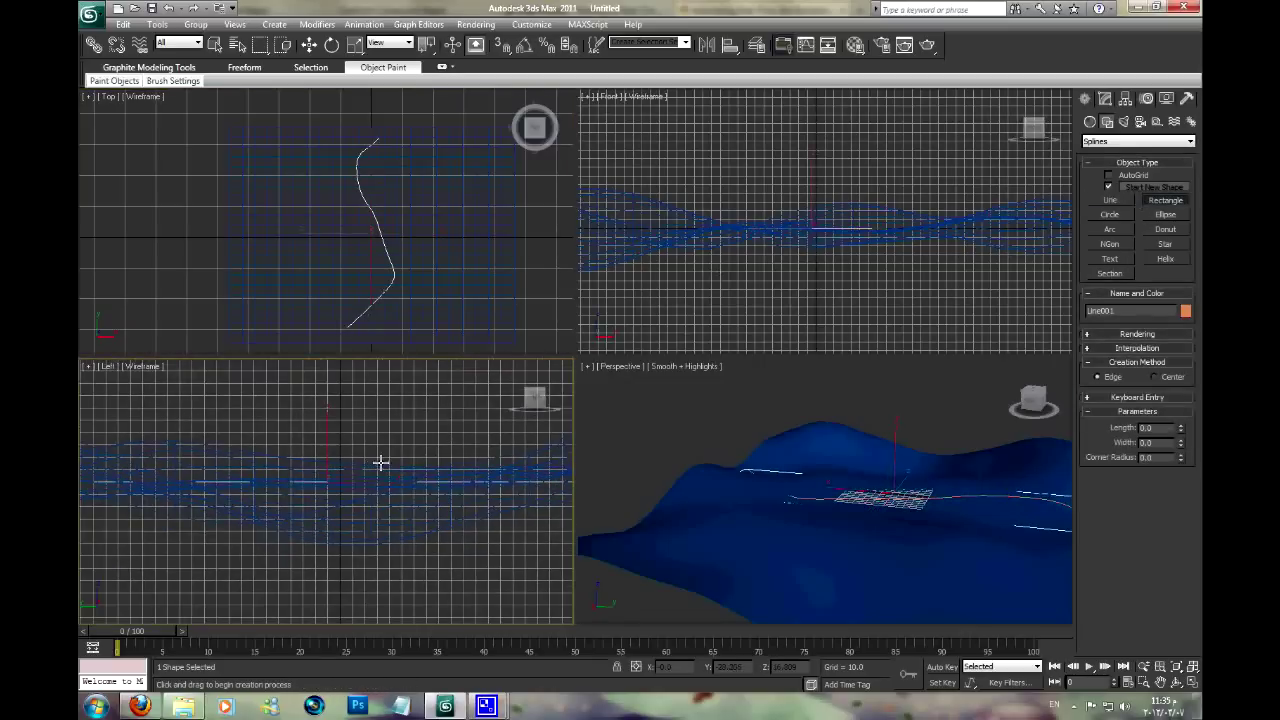
scroll(780, 262, up, 3)
drag(757, 276, 943, 281)
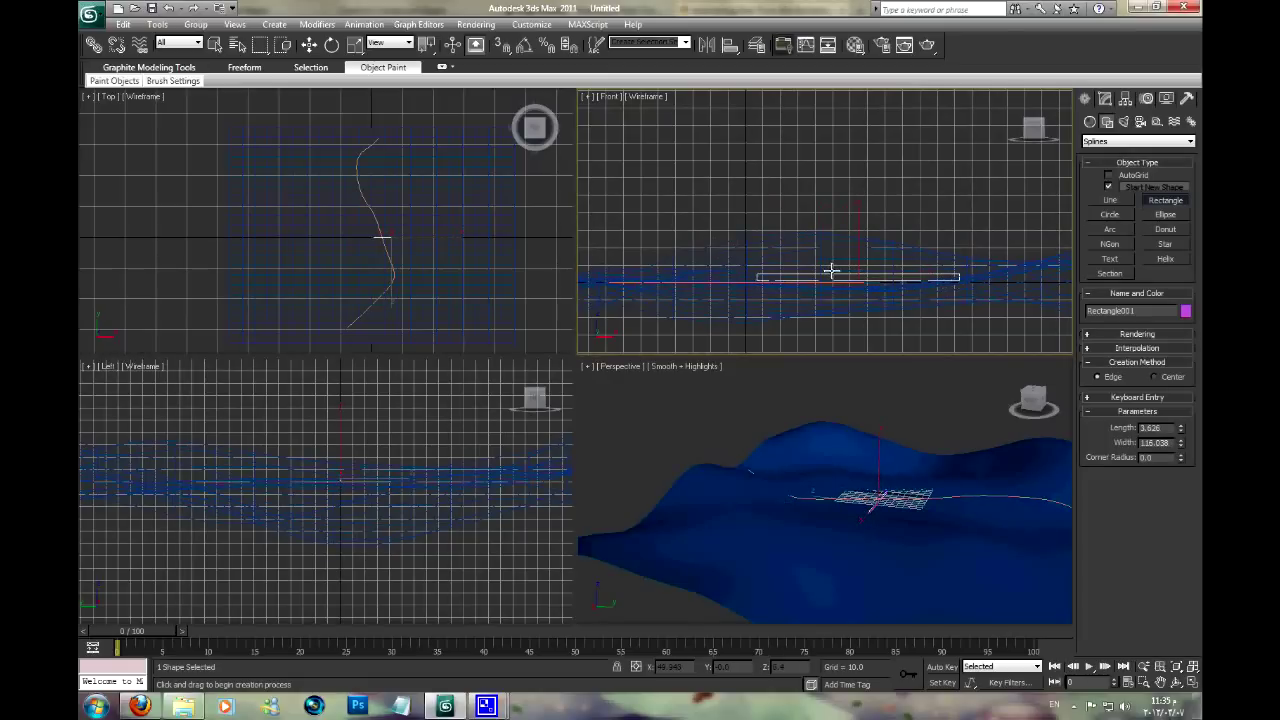
click(1090, 122)
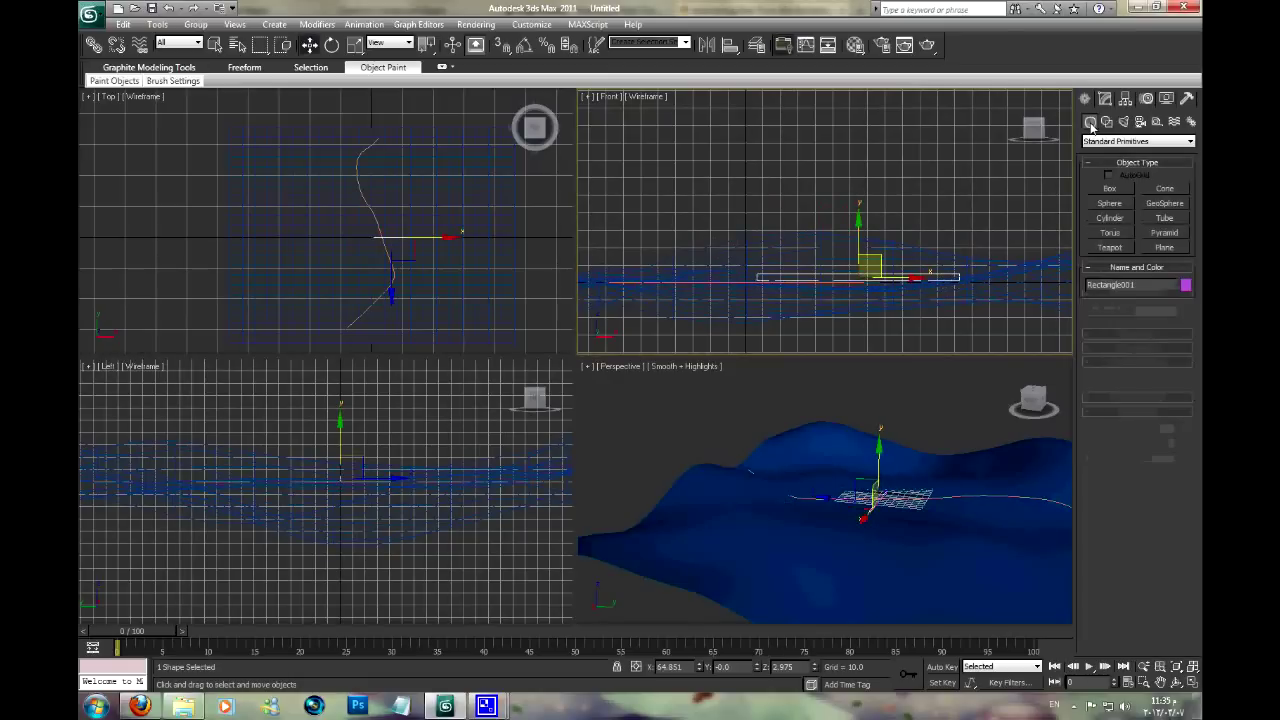
Create a Loft from the rectangle with Line001 picked as its path
click(1135, 141)
click(1130, 168)
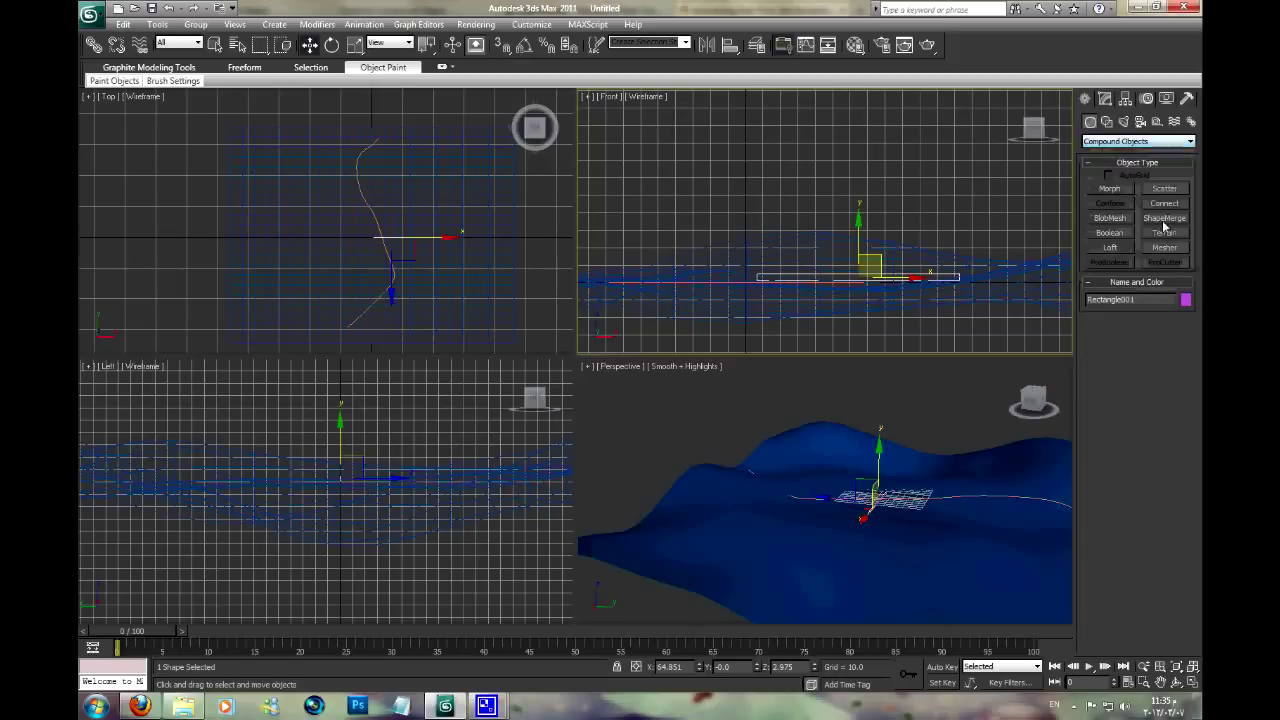
click(1112, 247)
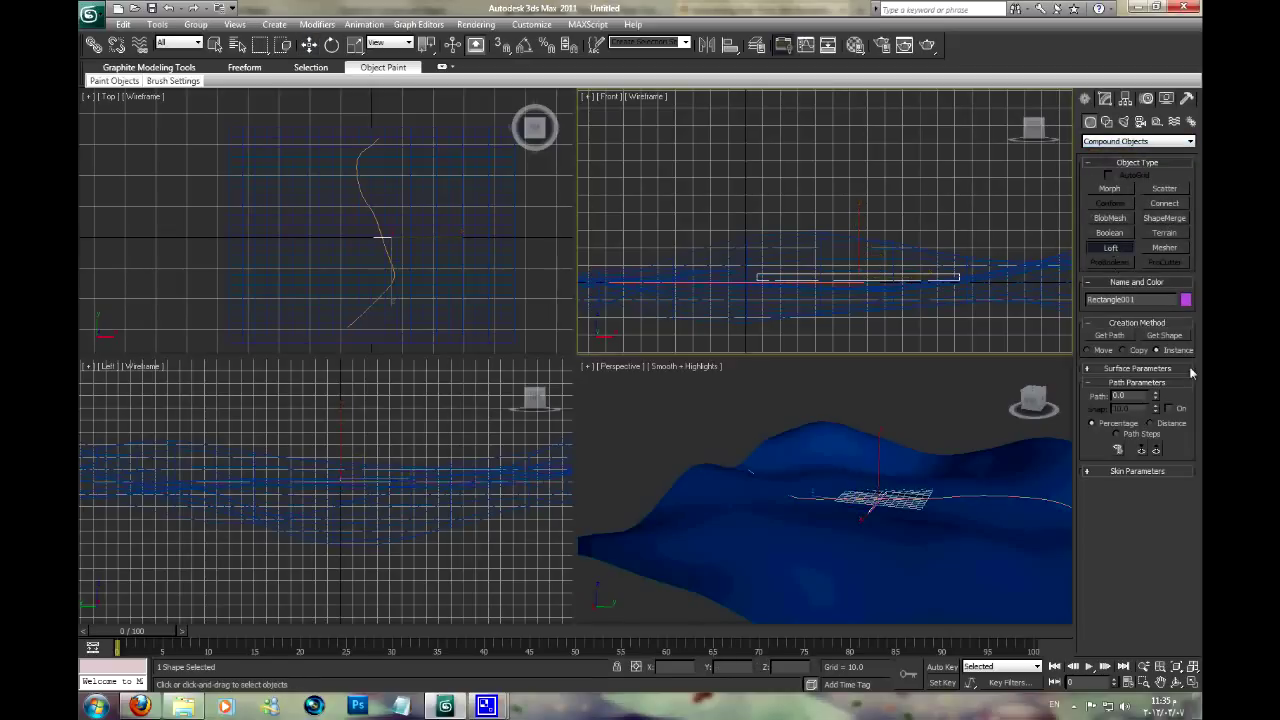
click(1112, 336)
click(363, 193)
scroll(414, 200, down, 3)
Move, non-uniformly scale and rotate Loft001 into position over the terrain
key(w)
drag(425, 237, 388, 175)
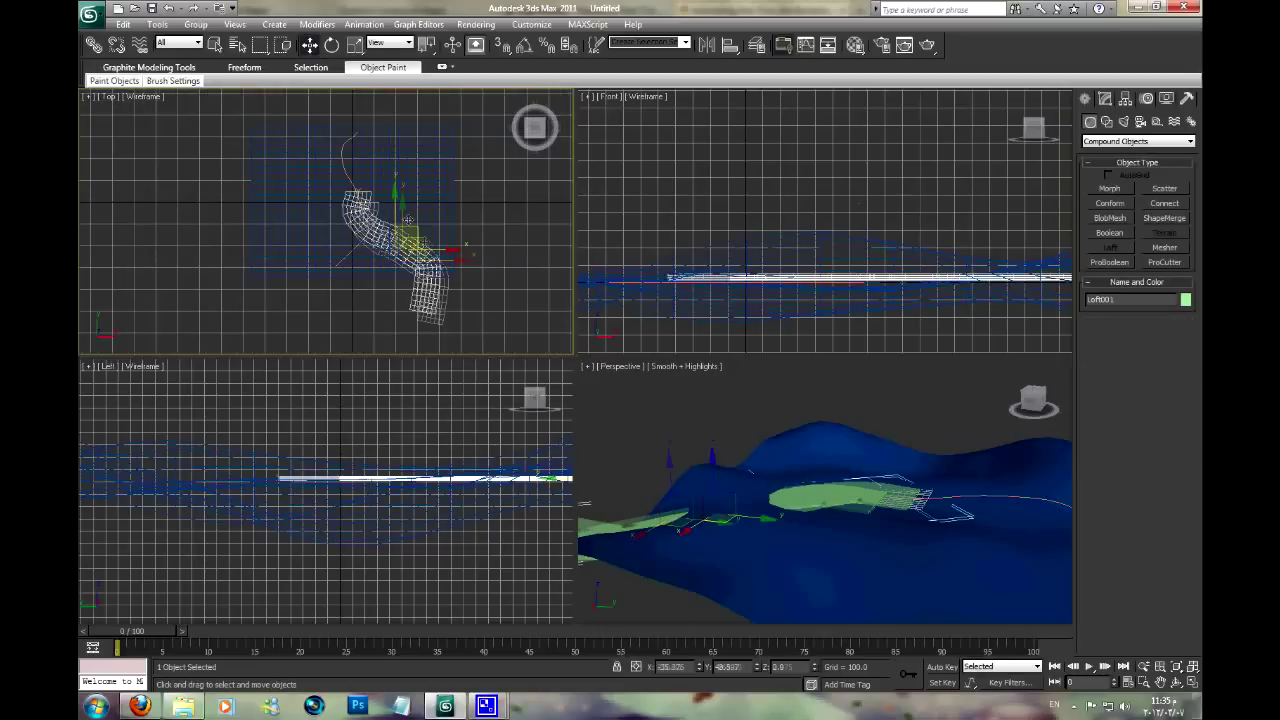
click(355, 44)
mouse_move(420, 192)
mouse_down()
mouse_move(433, 197)
mouse_move(403, 160)
mouse_move(486, 323)
mouse_up()
key(e)
mouse_move(830, 545)
alt+middle_down()
mouse_move(851, 562)
mouse_move(800, 556)
alt+middle_up()
Edit Loft001's path line at vertex level and move vertex 4 to smooth the bend
scroll(350, 208, up, 4)
scroll(348, 208, up, 2)
scroll(342, 202, up, 1)
scroll(338, 198, up, 1)
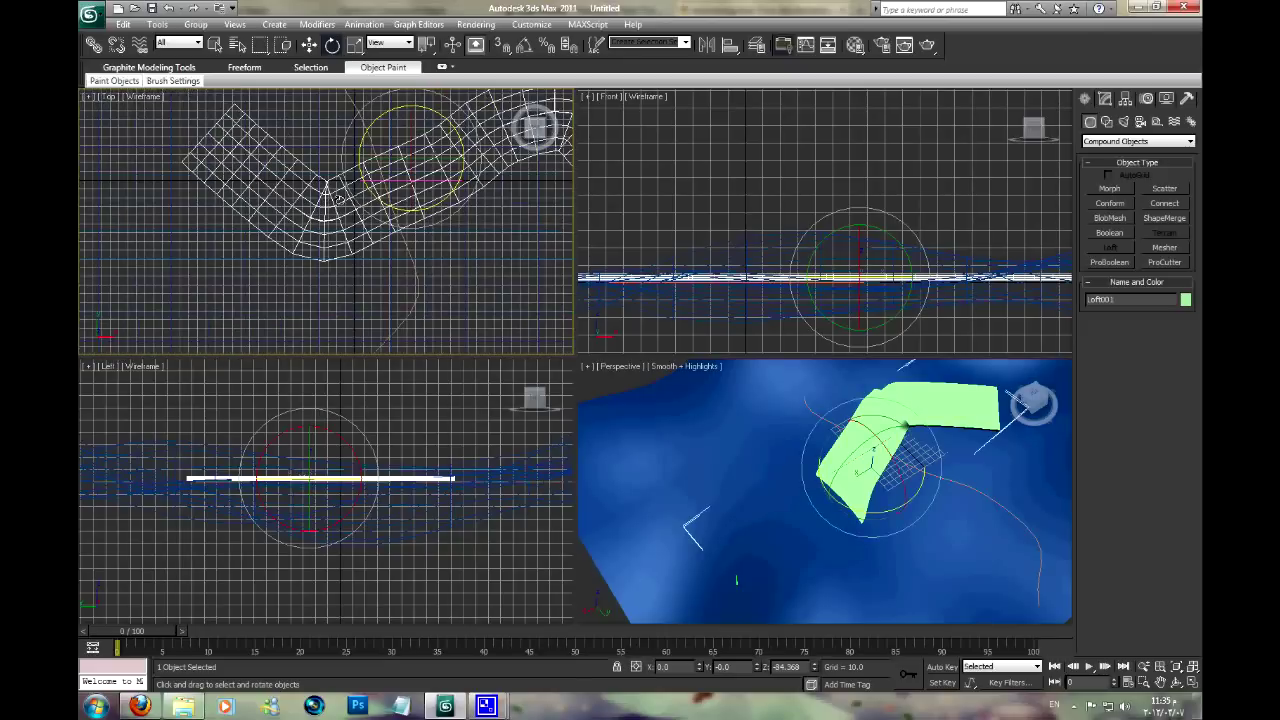
click(1104, 99)
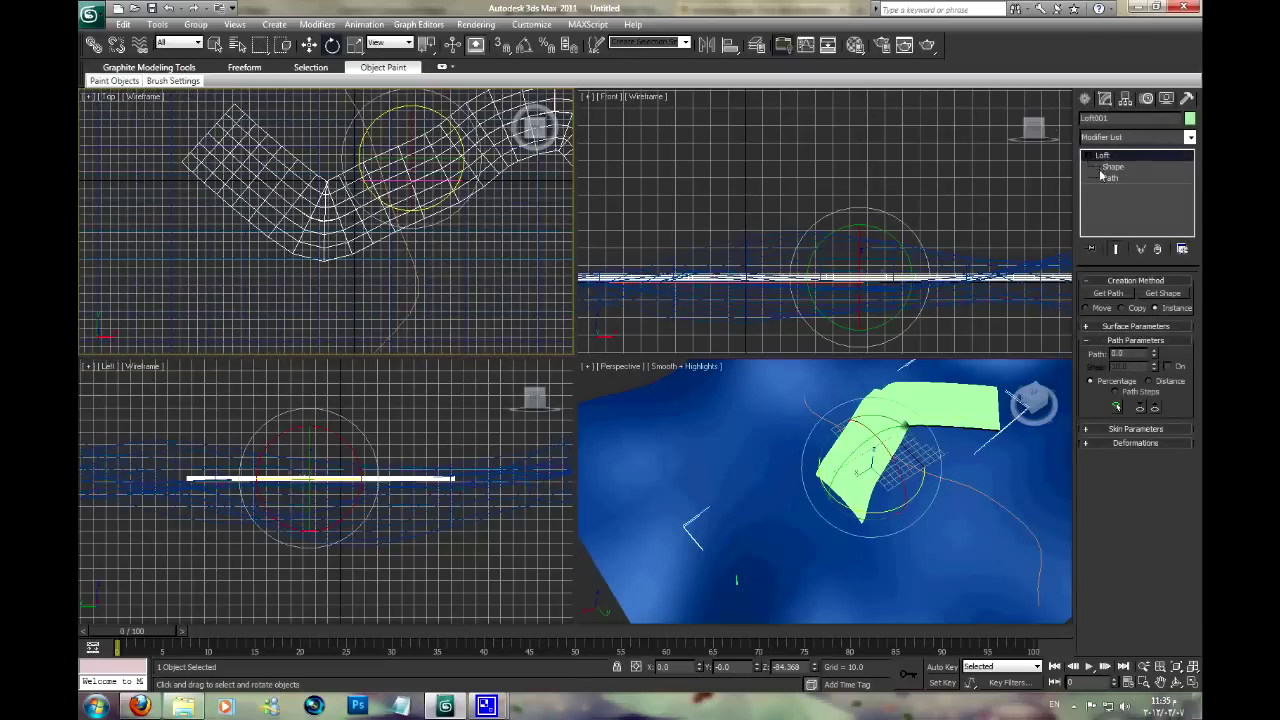
click(1110, 178)
click(1110, 201)
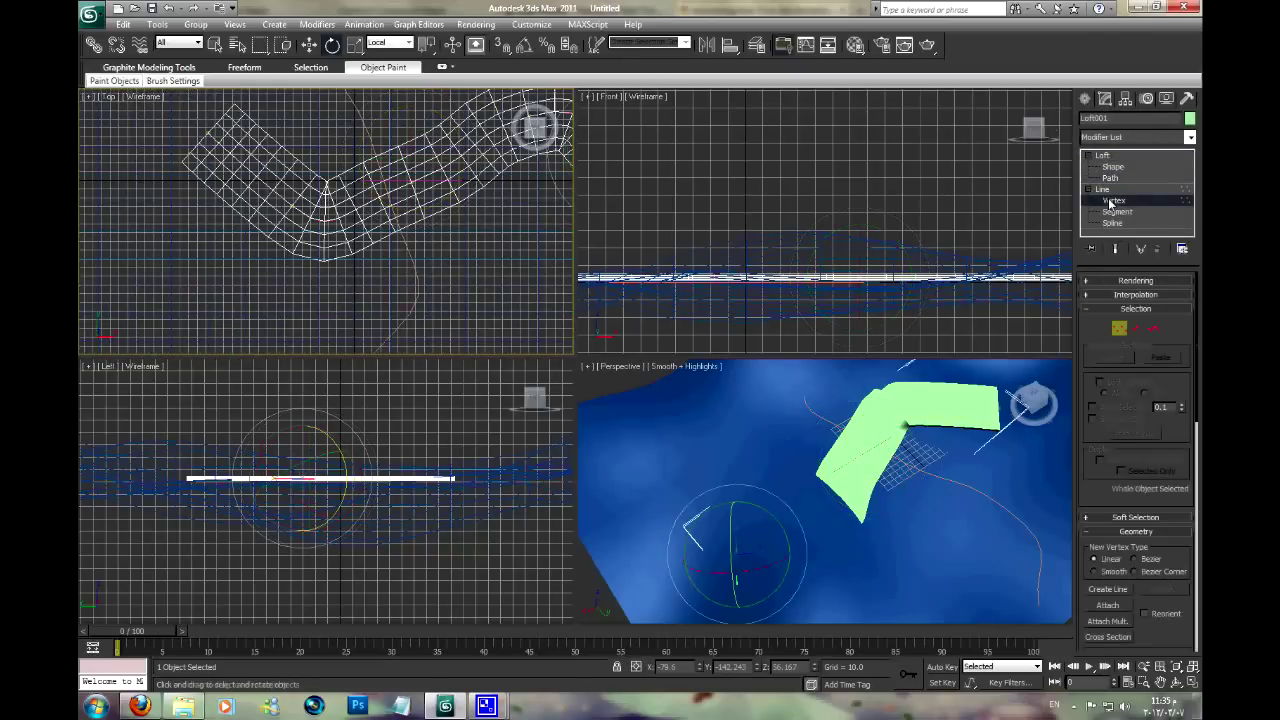
middle_drag(461, 125, 465, 144)
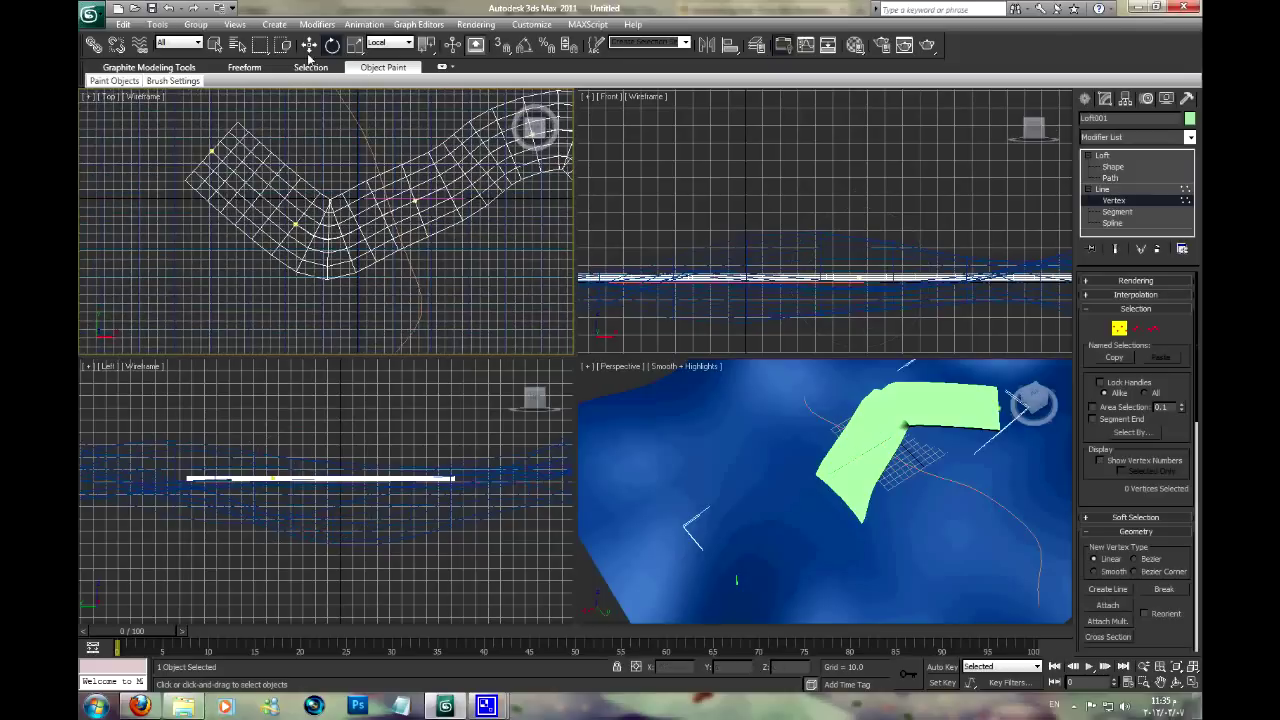
click(325, 232)
drag(314, 200, 272, 212)
Pull vertex 5 left and the end vertex up-right to lengthen the S-curve road
click(213, 151)
drag(236, 141, 157, 157)
scroll(372, 207, down, 2)
middle_drag(414, 190, 398, 187)
click(404, 197)
drag(418, 183, 433, 165)
alt+middle_drag(700, 470, 758, 472)
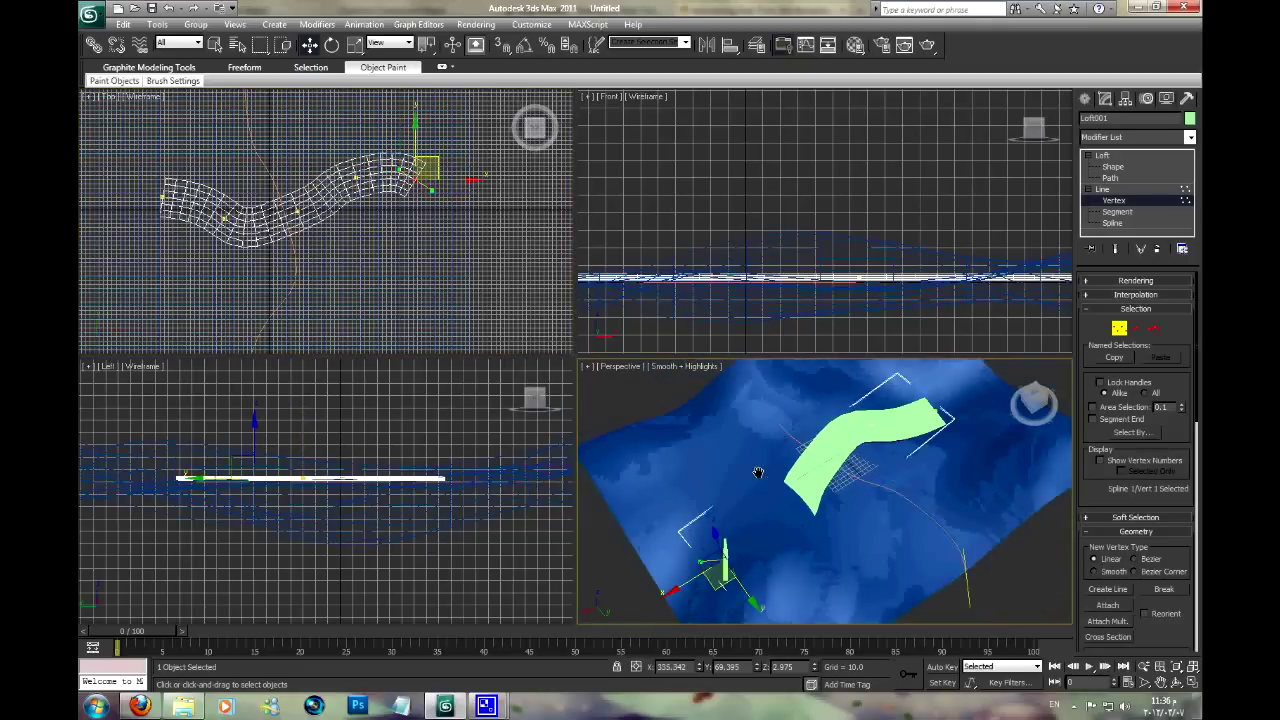
click(1102, 189)
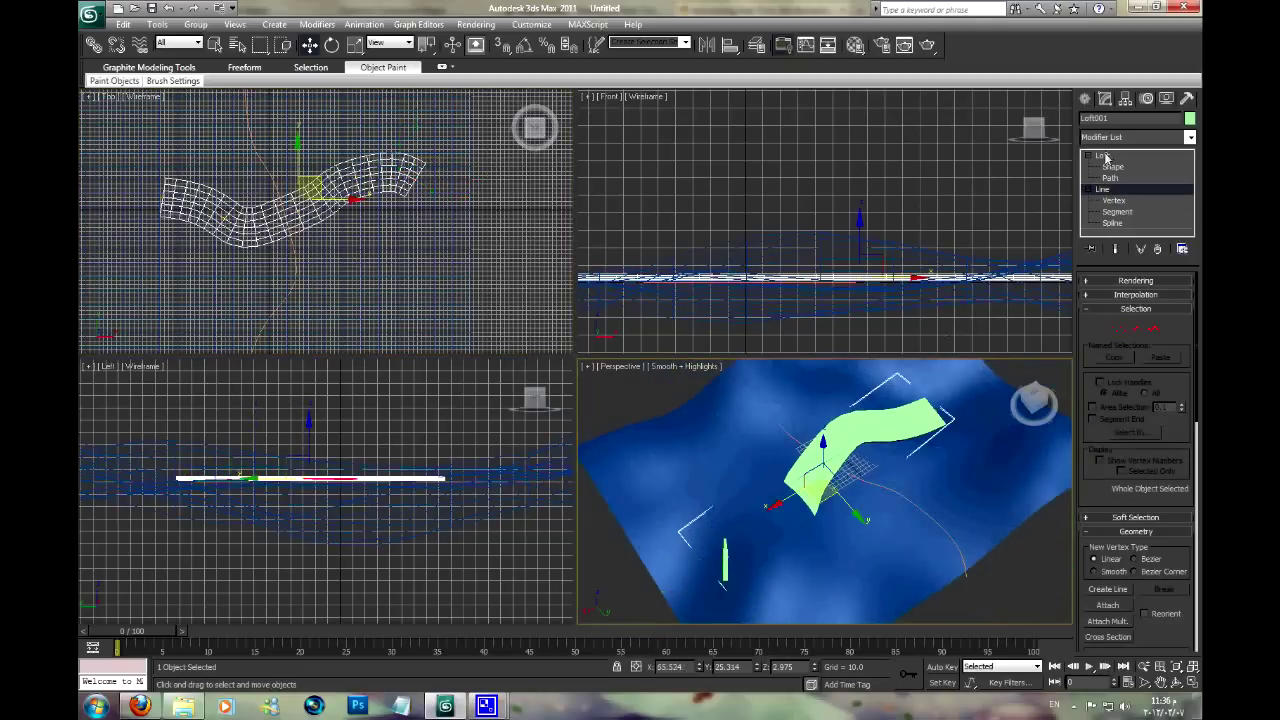
click(1102, 156)
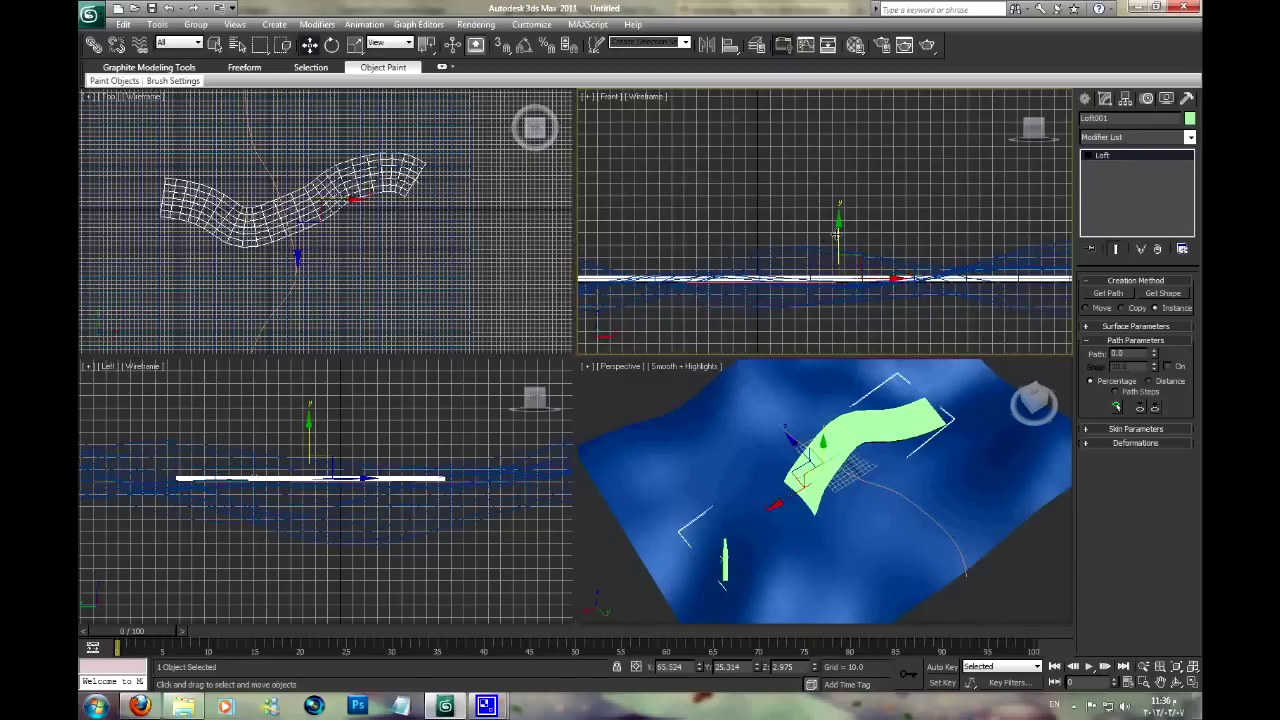
Position Loft001 just above the terrain, checking Plane001 before reselecting the road
drag(890, 470, 890, 420)
mouse_move(890, 420)
alt+middle_down()
mouse_move(838, 484)
mouse_move(776, 456)
alt+middle_up()
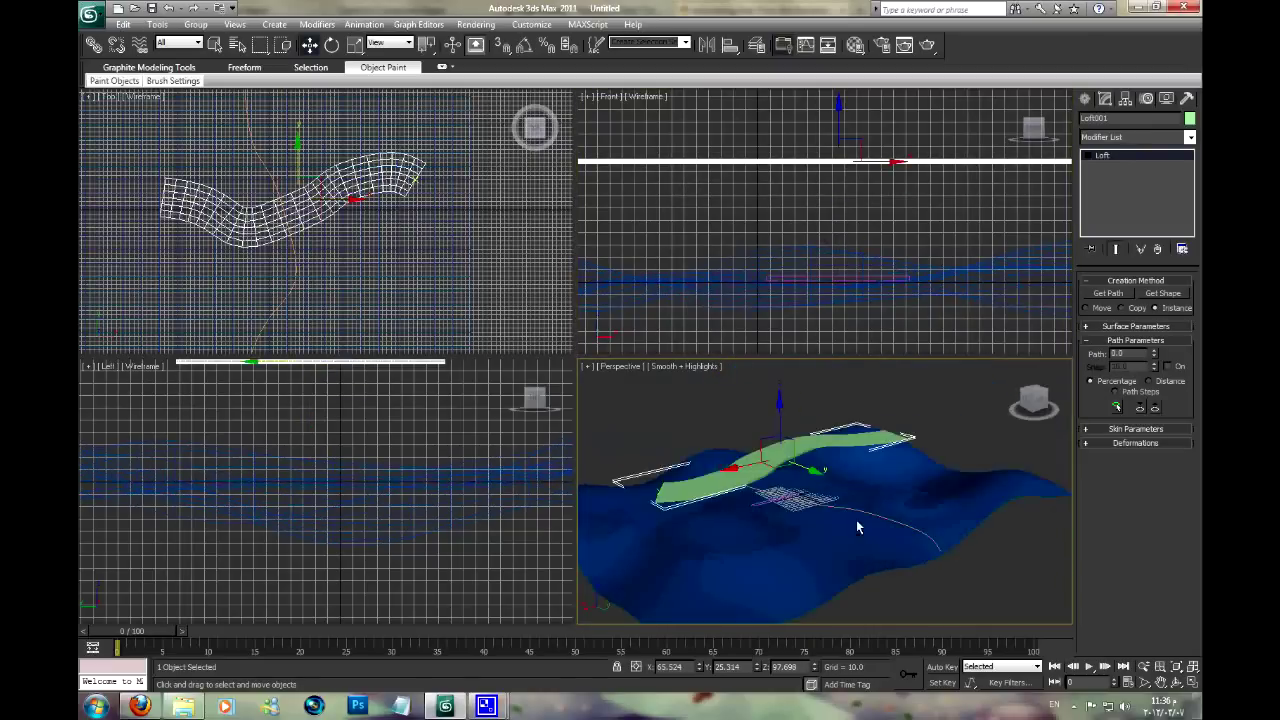
middle_drag(313, 227, 365, 237)
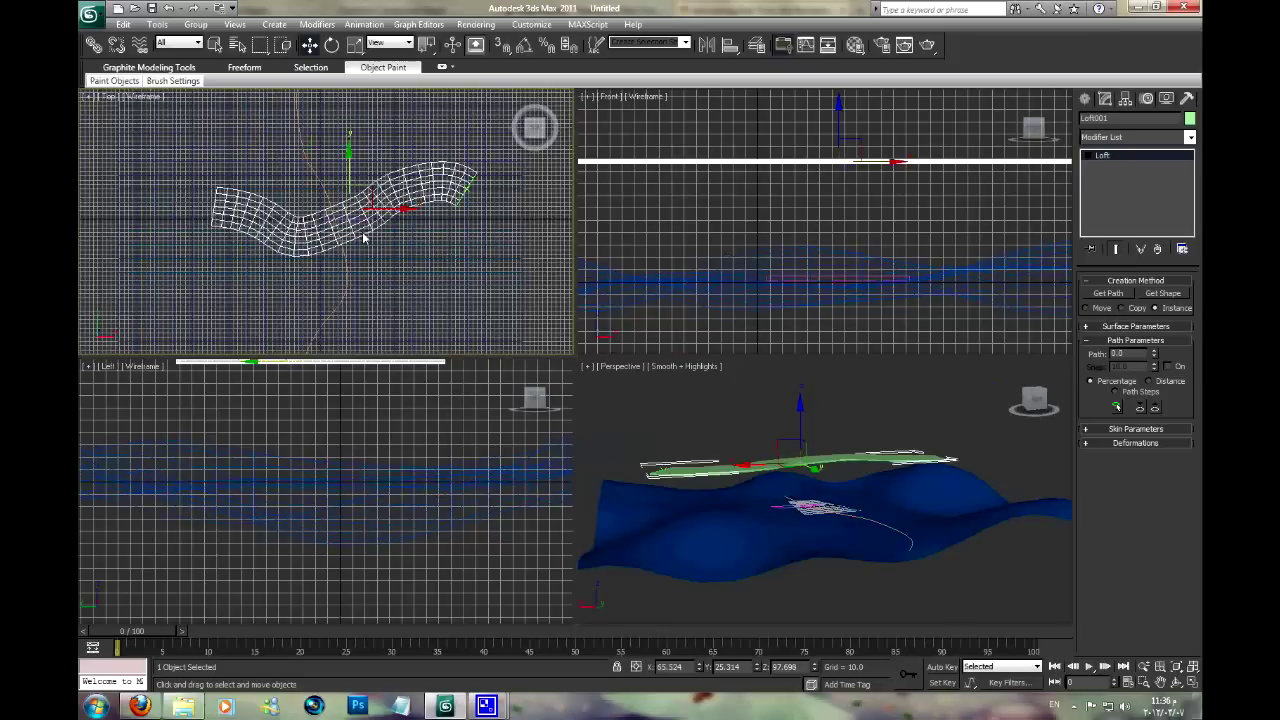
middle_drag(802, 175, 804, 205)
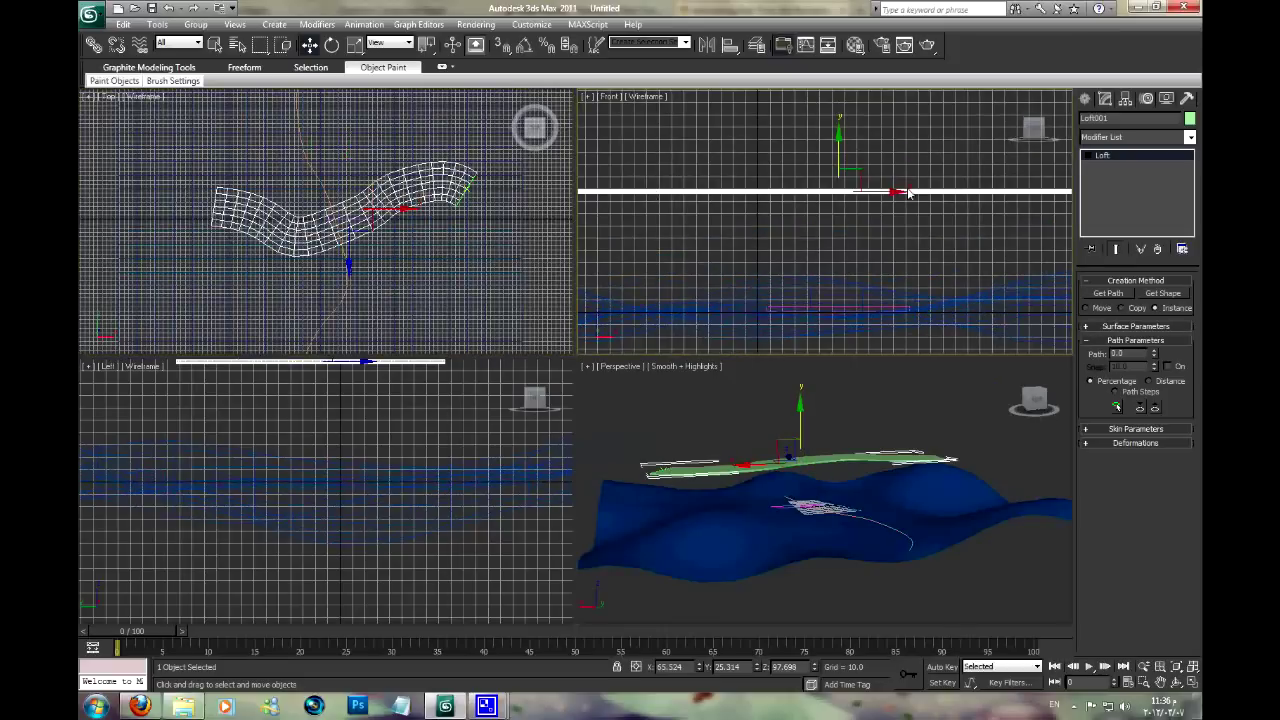
click(834, 290)
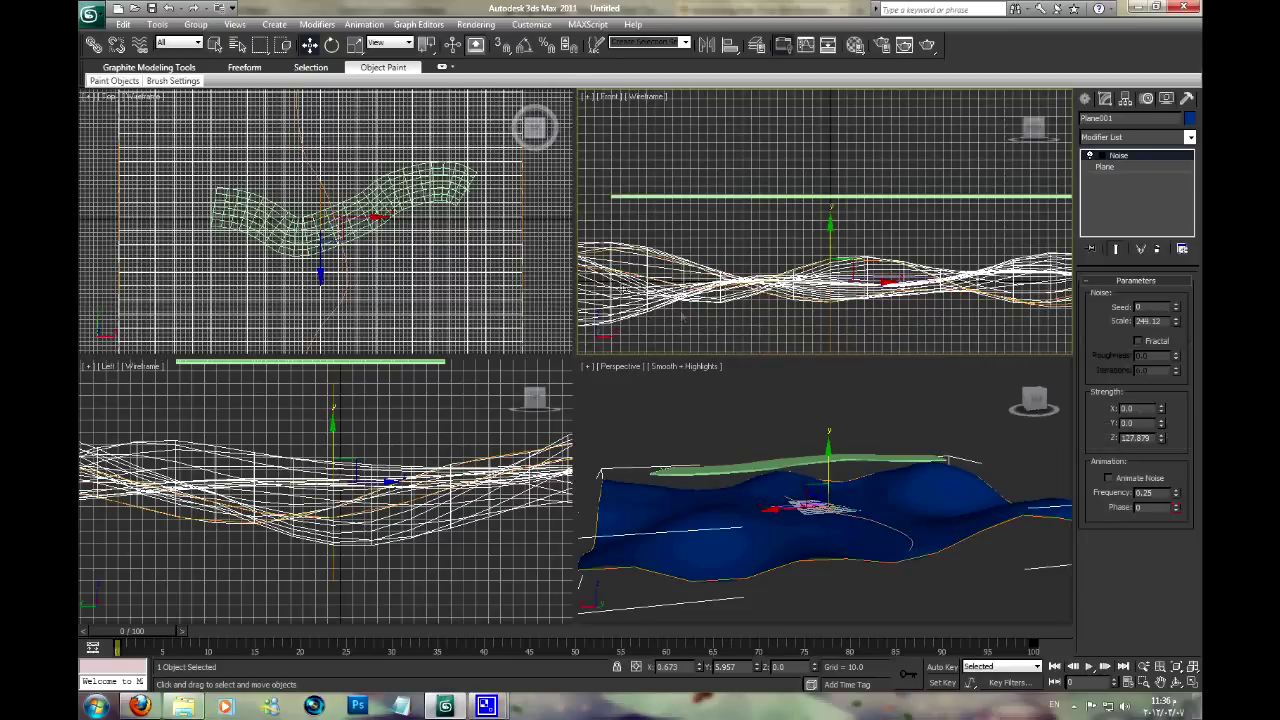
middle_drag(799, 253, 826, 267)
click(835, 303)
click(840, 219)
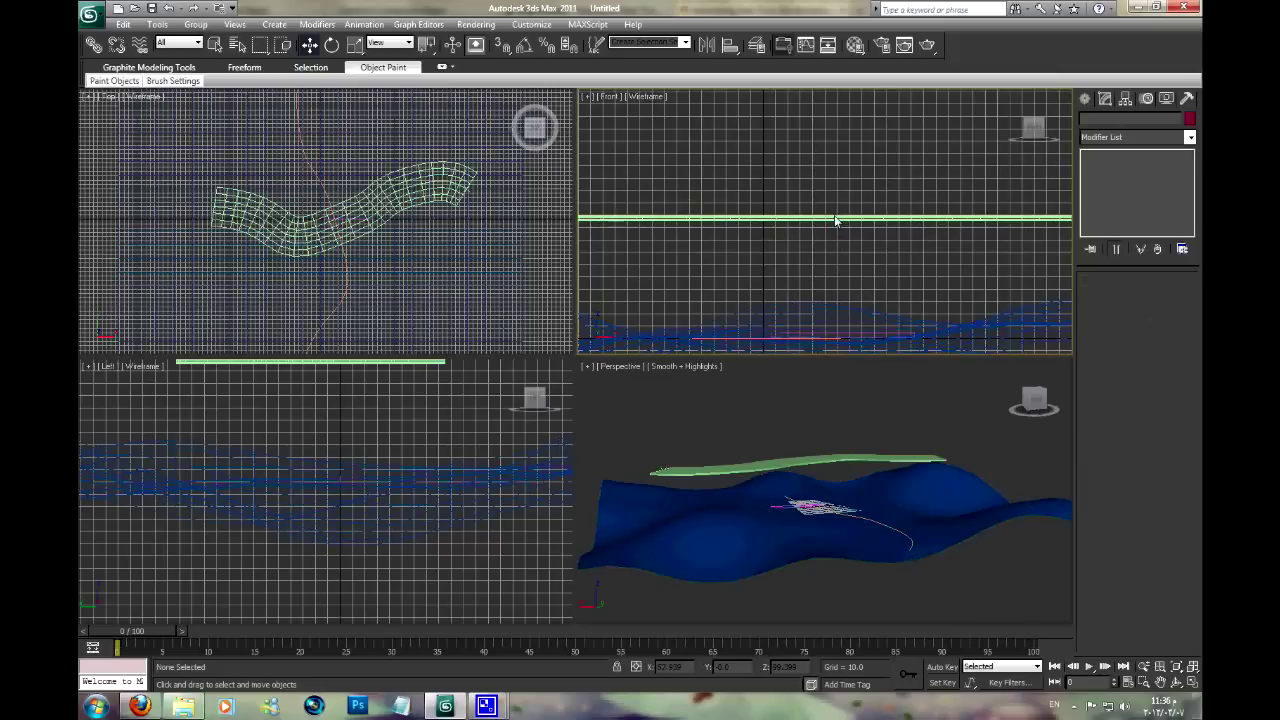
scroll(733, 285, down, 2)
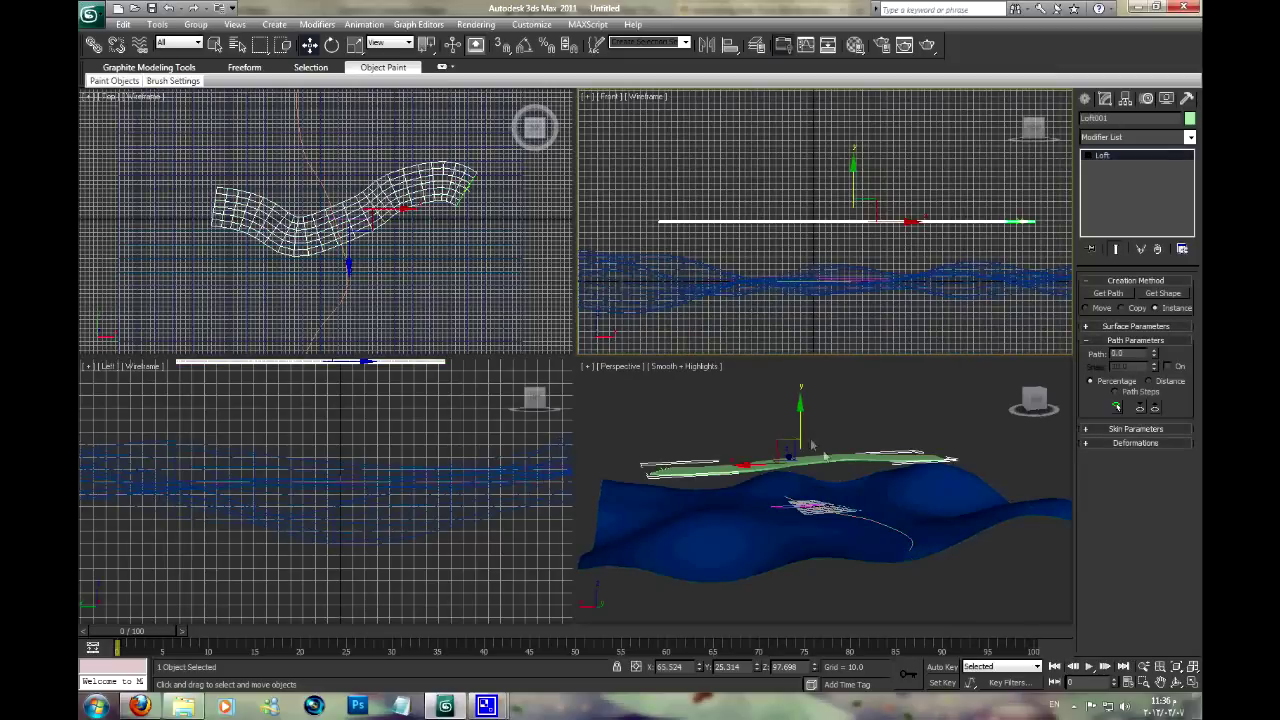
alt+middle_drag(811, 444, 896, 476)
click(1085, 100)
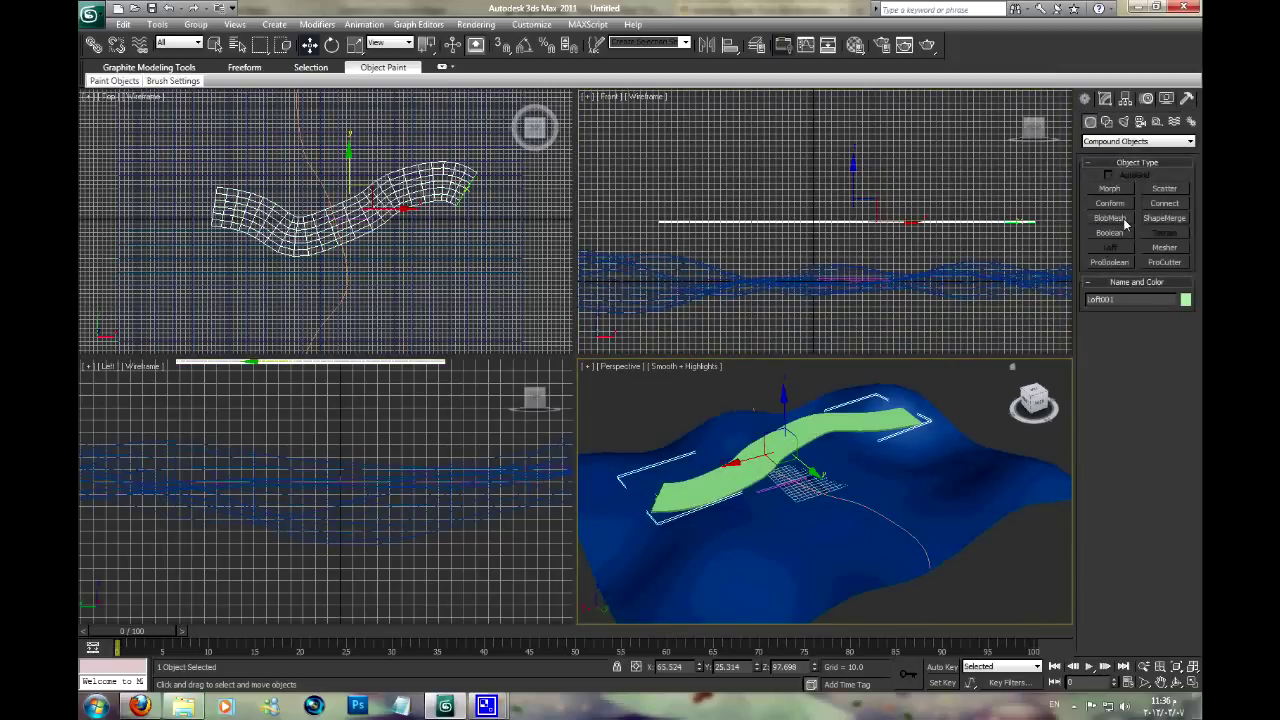
Create a Conform with Loft001 as wrapper and Plane001 picked as the wrap-to object
click(1110, 203)
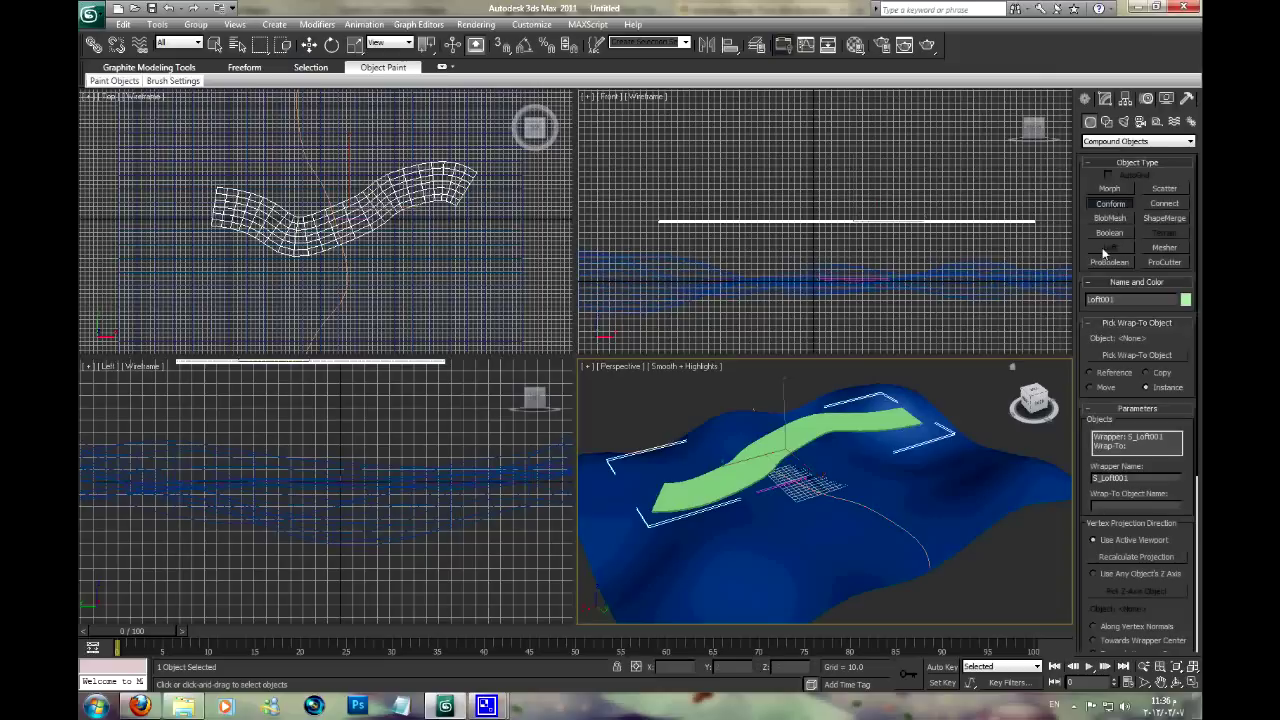
click(1124, 354)
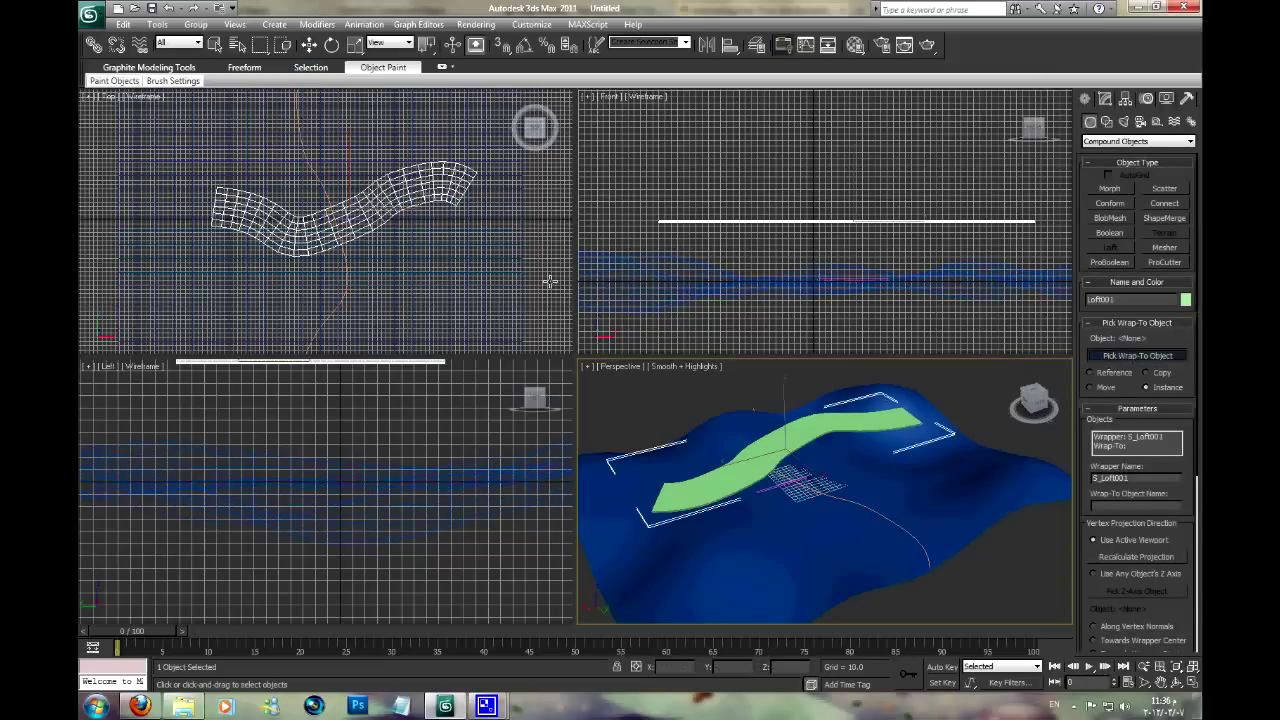
middle_drag(500, 237, 481, 241)
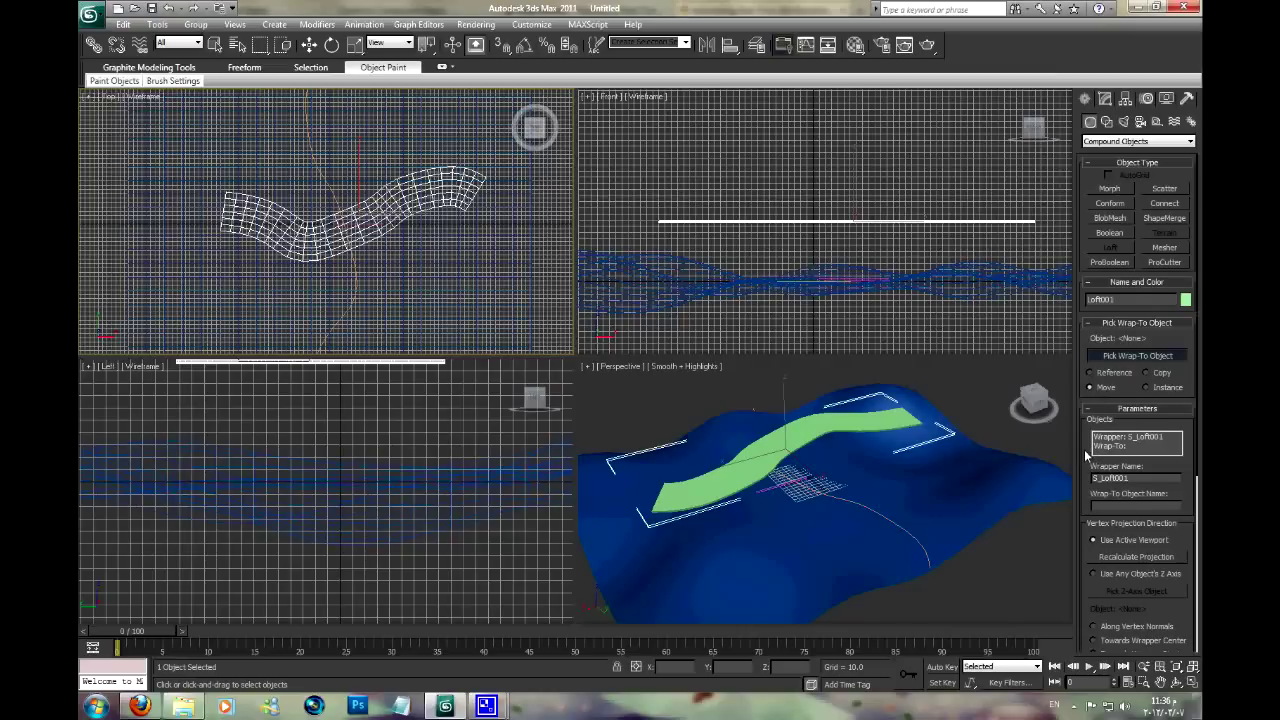
scroll(1084, 449, down, 3)
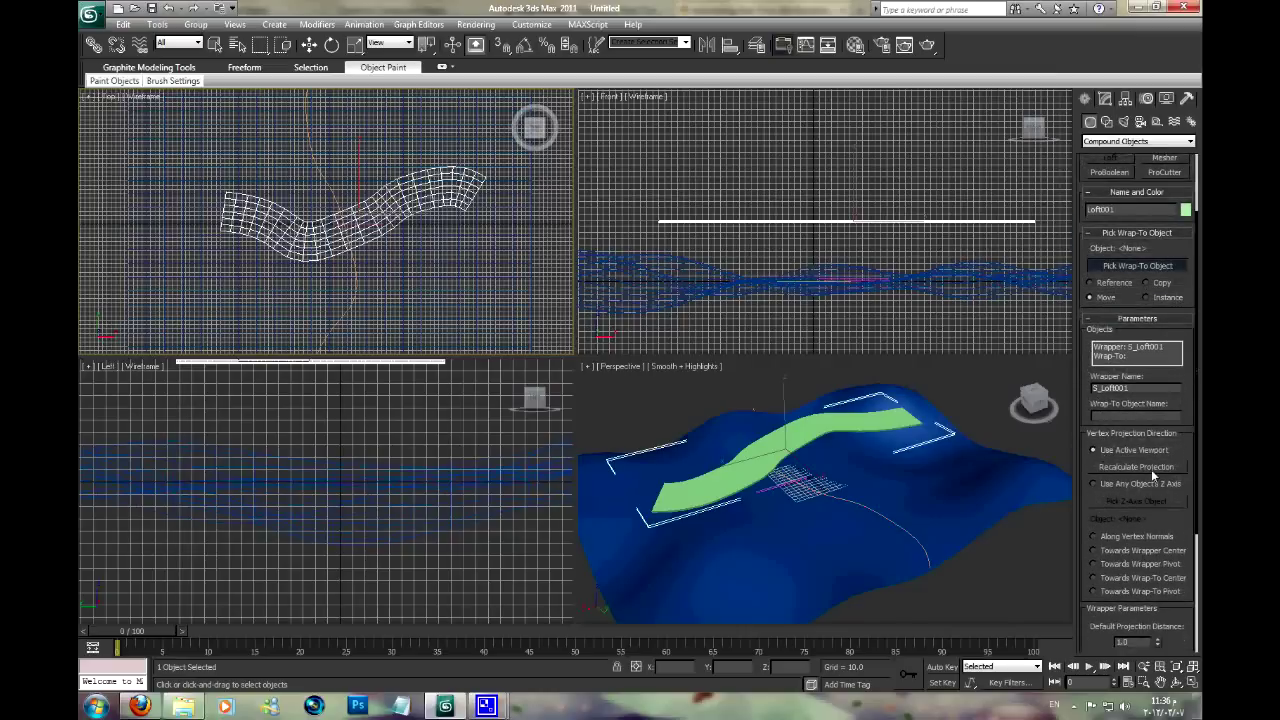
click(463, 262)
mouse_move(850, 480)
alt+middle_down()
mouse_move(918, 440)
mouse_move(892, 473)
mouse_move(775, 535)
alt+middle_up()
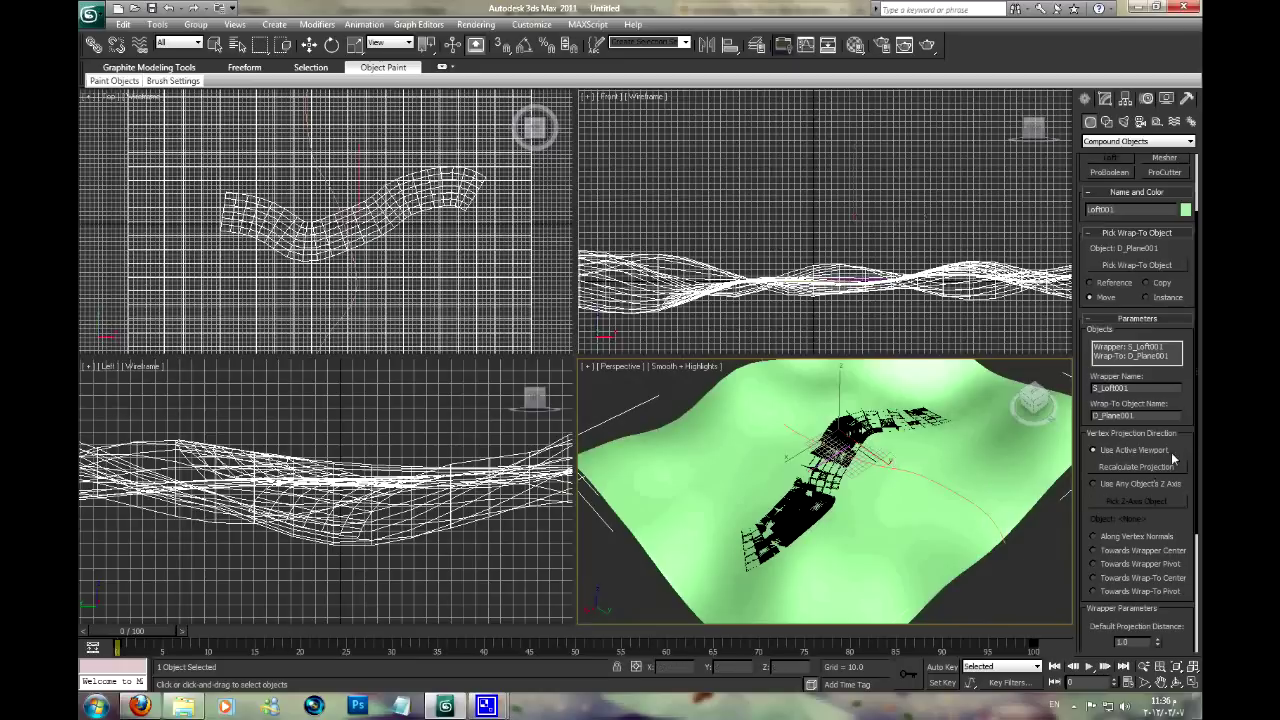
drag(1177, 455, 1188, 377)
scroll(1188, 377, down, 5)
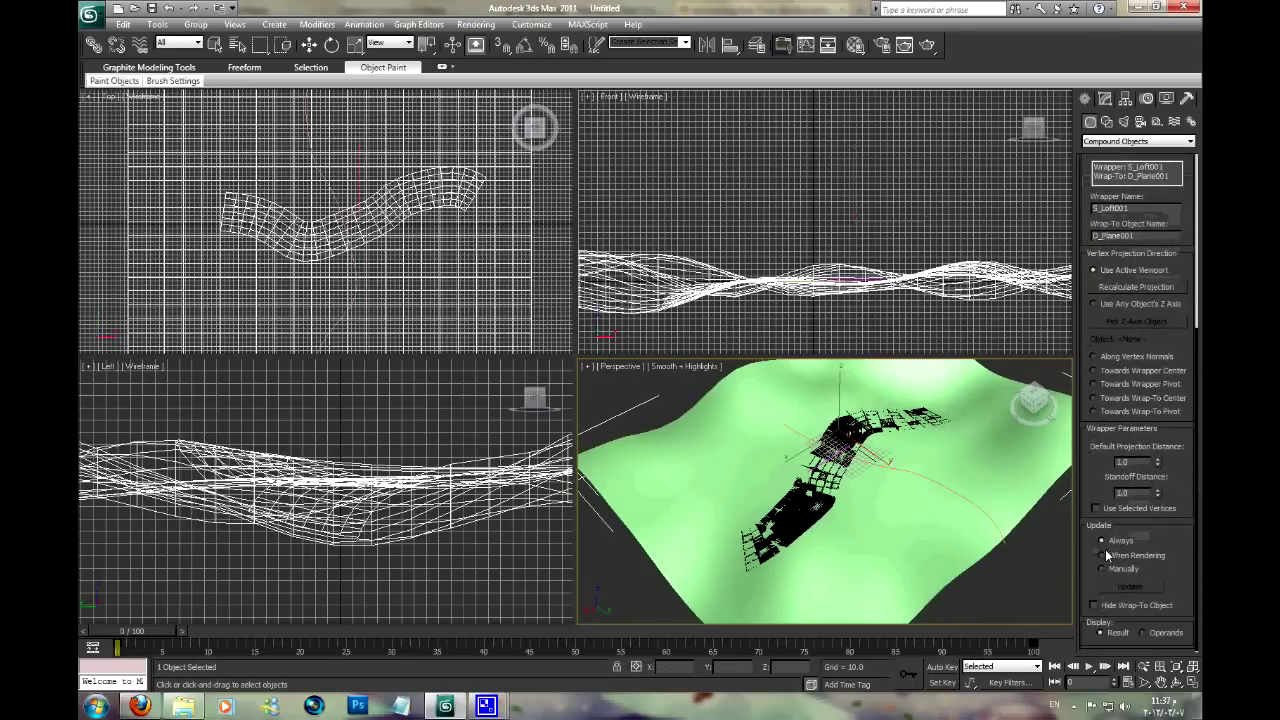
Set the road Conform's Standoff Distance to 11.411 and orbit to check it above the terrain
click(1099, 604)
click(1103, 601)
drag(1157, 492, 1157, 470)
alt+middle_drag(850, 480, 889, 452)
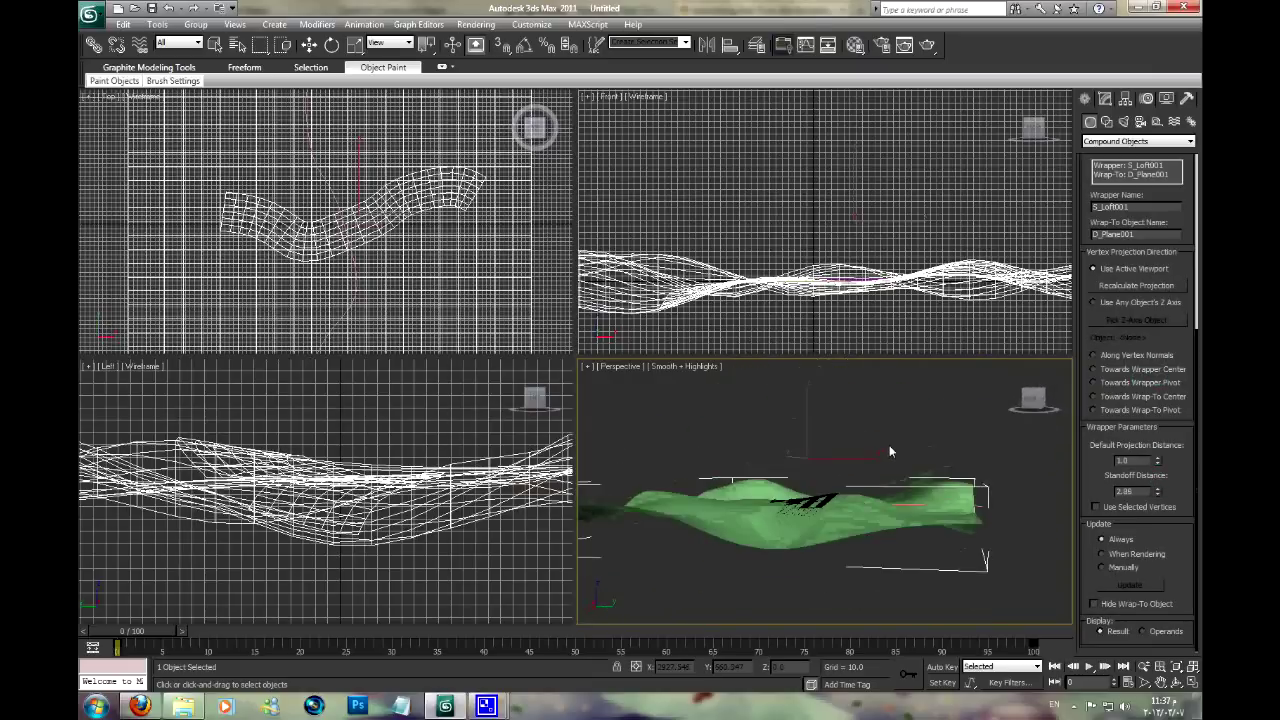
scroll(889, 445, up, 3)
mouse_move(1157, 495)
mouse_down()
mouse_move(1184, 214)
mouse_move(1184, 240)
mouse_up()
mouse_move(880, 462)
alt+middle_down()
mouse_move(826, 460)
mouse_move(839, 460)
mouse_move(819, 472)
mouse_move(892, 490)
alt+middle_up()
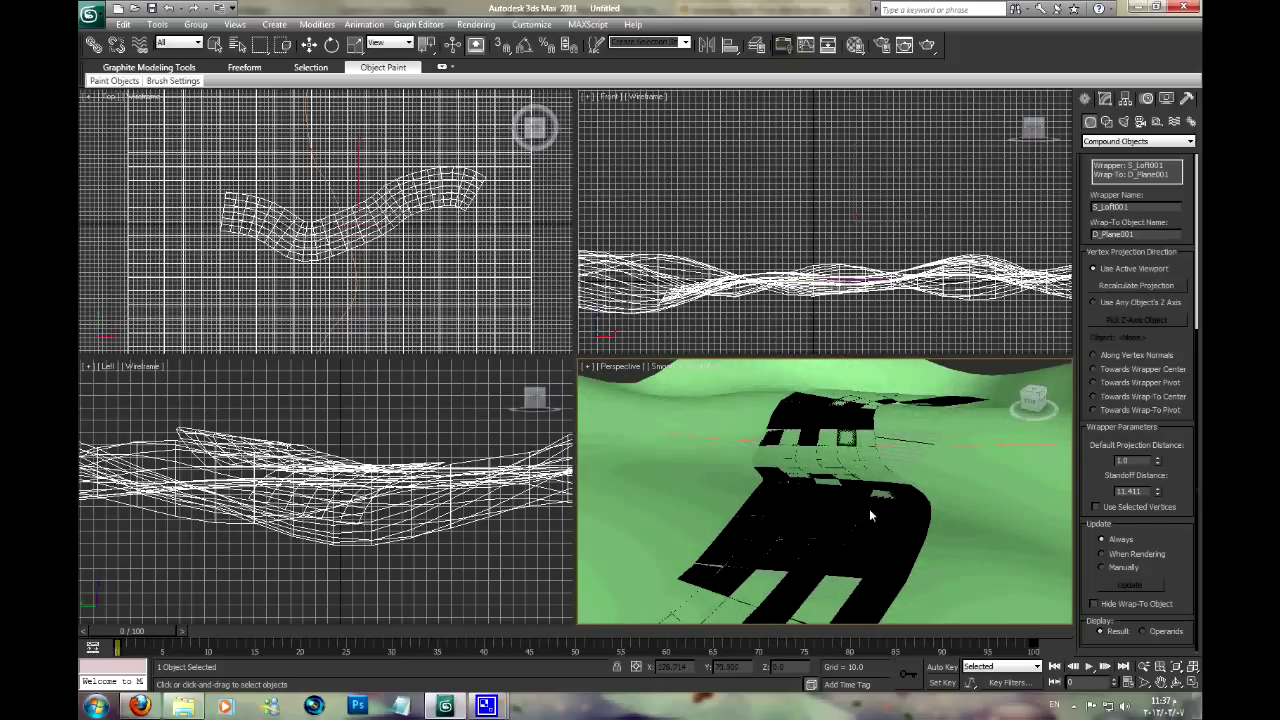
alt+middle_drag(869, 508, 811, 492)
mouse_move(938, 503)
alt+middle_down()
mouse_move(903, 469)
mouse_move(803, 524)
alt+middle_up()
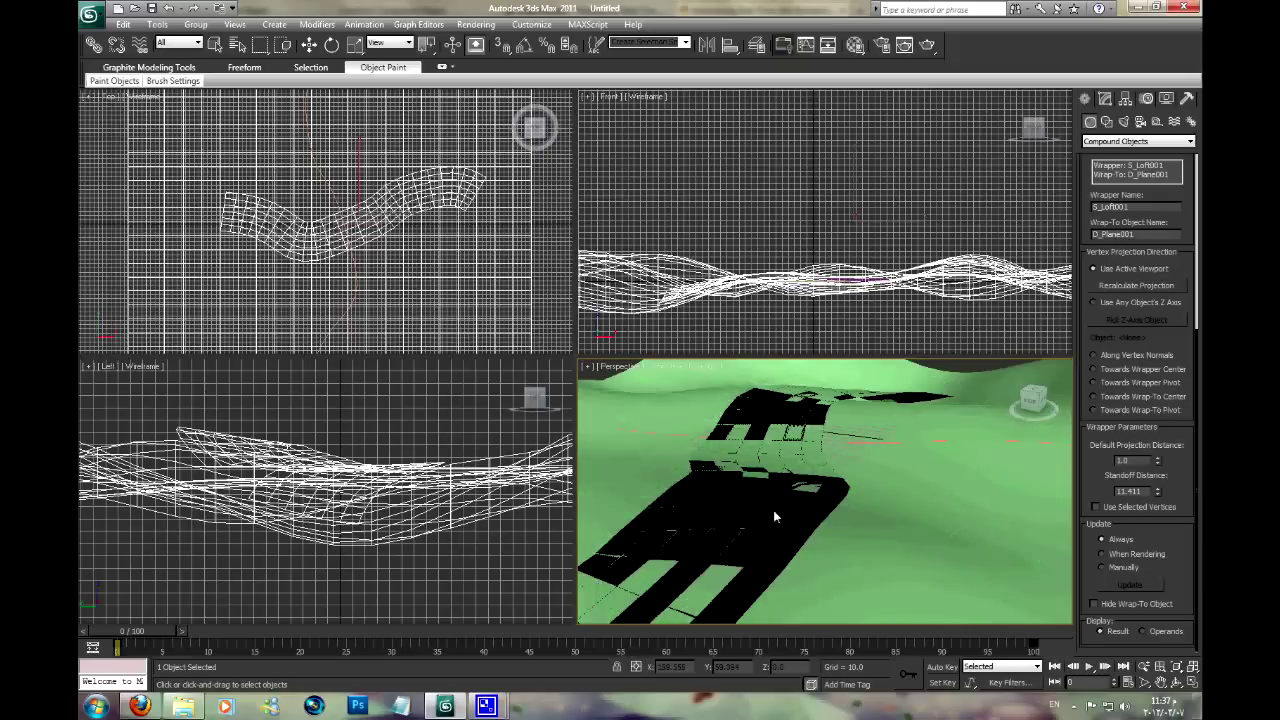
click(1105, 99)
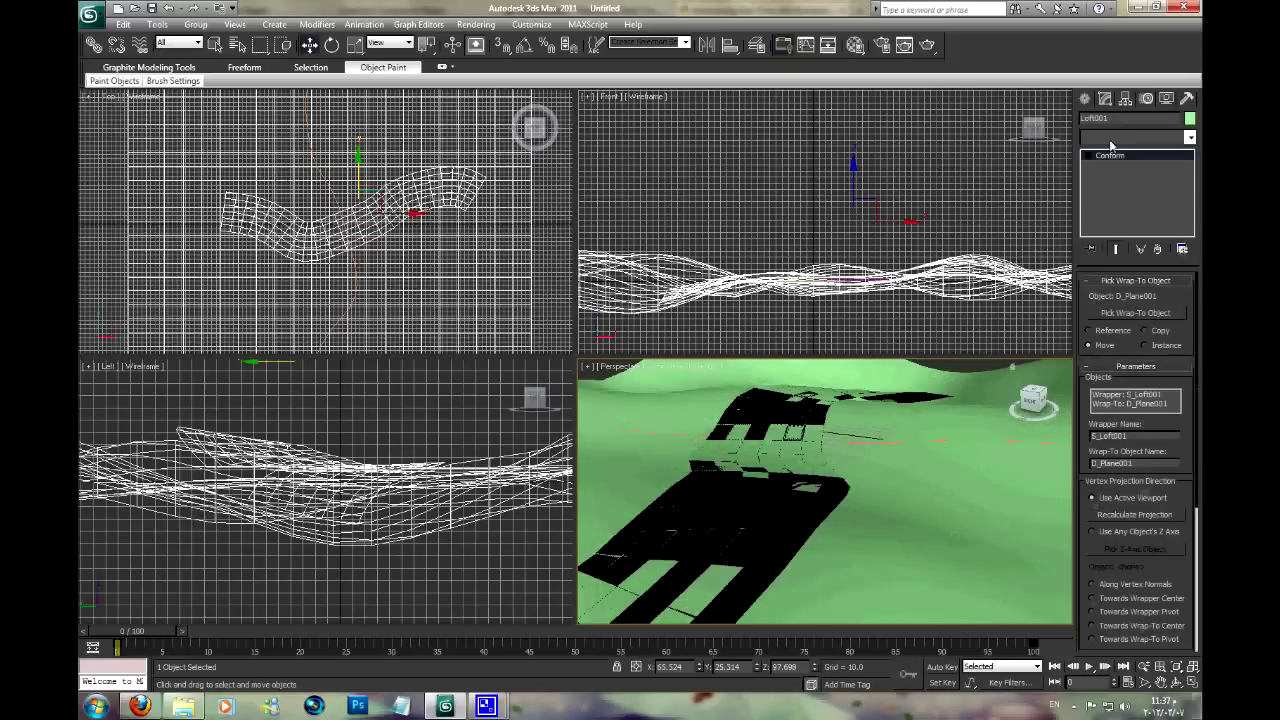
Add a Shell modifier to the conformed road with an Inner Amount of about 2.16
click(1110, 140)
scroll(1108, 238, down, 10)
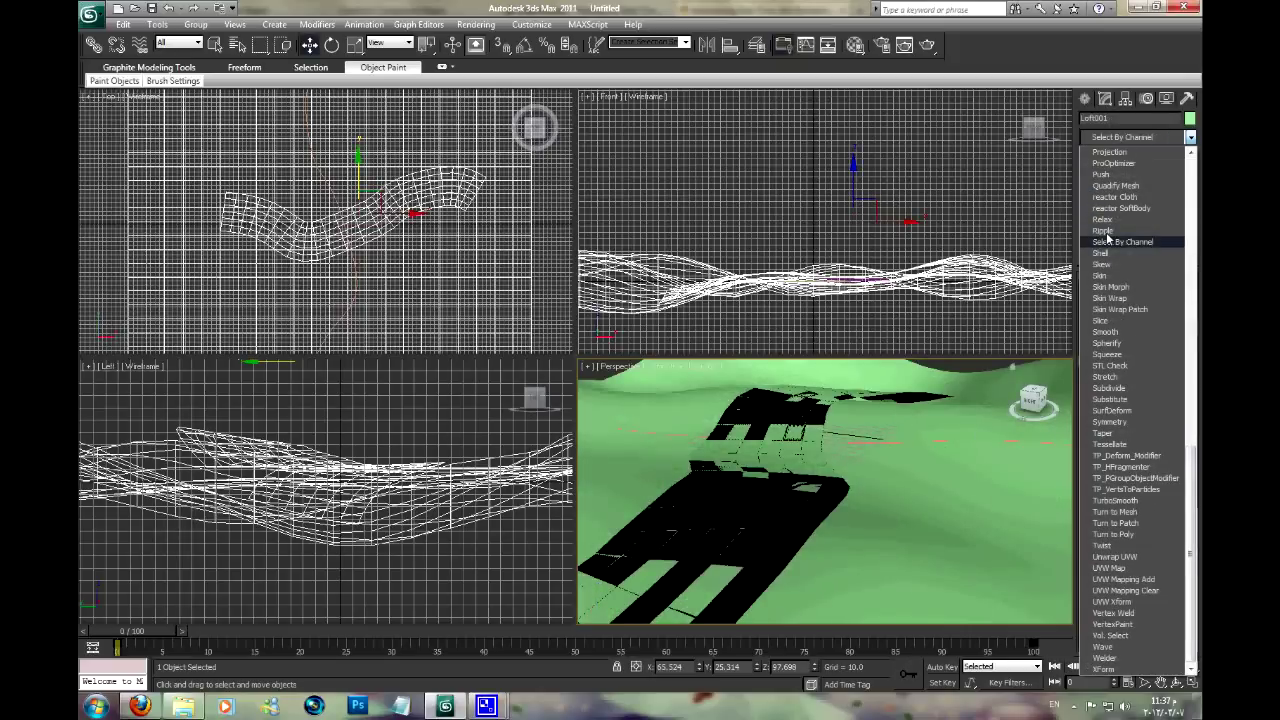
key(Down)
click(1104, 254)
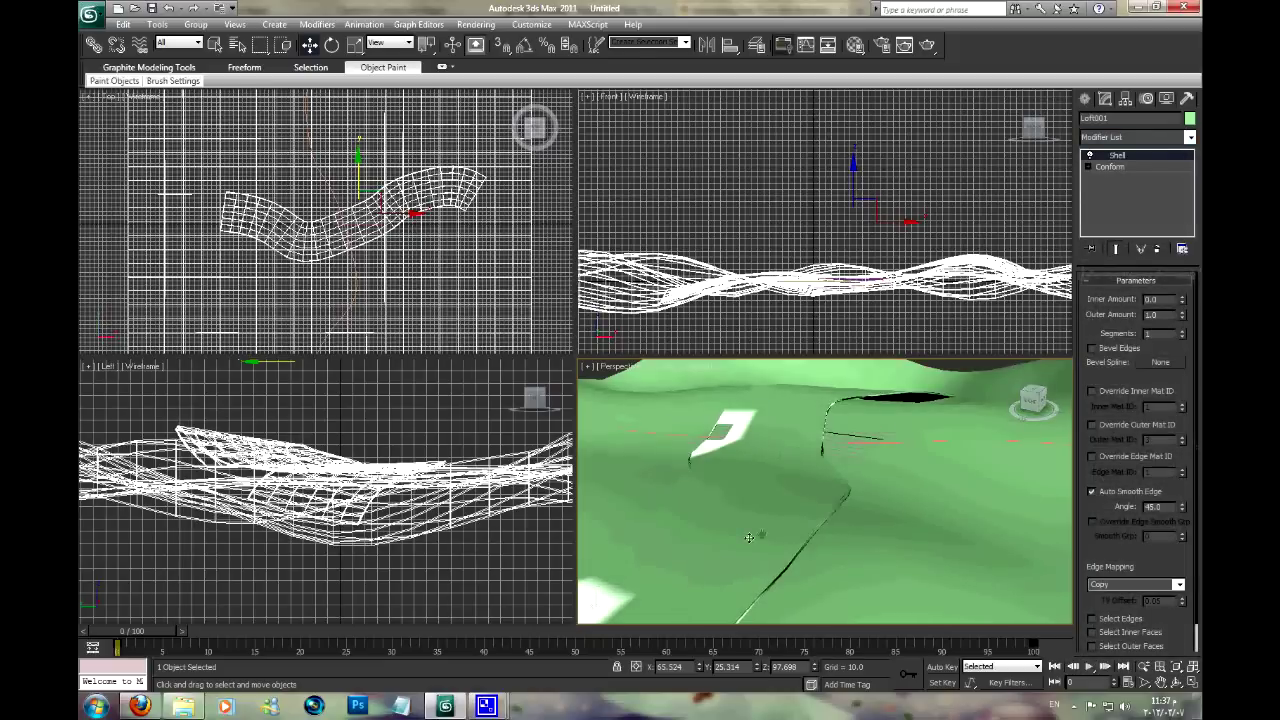
drag(1183, 308, 1171, 152)
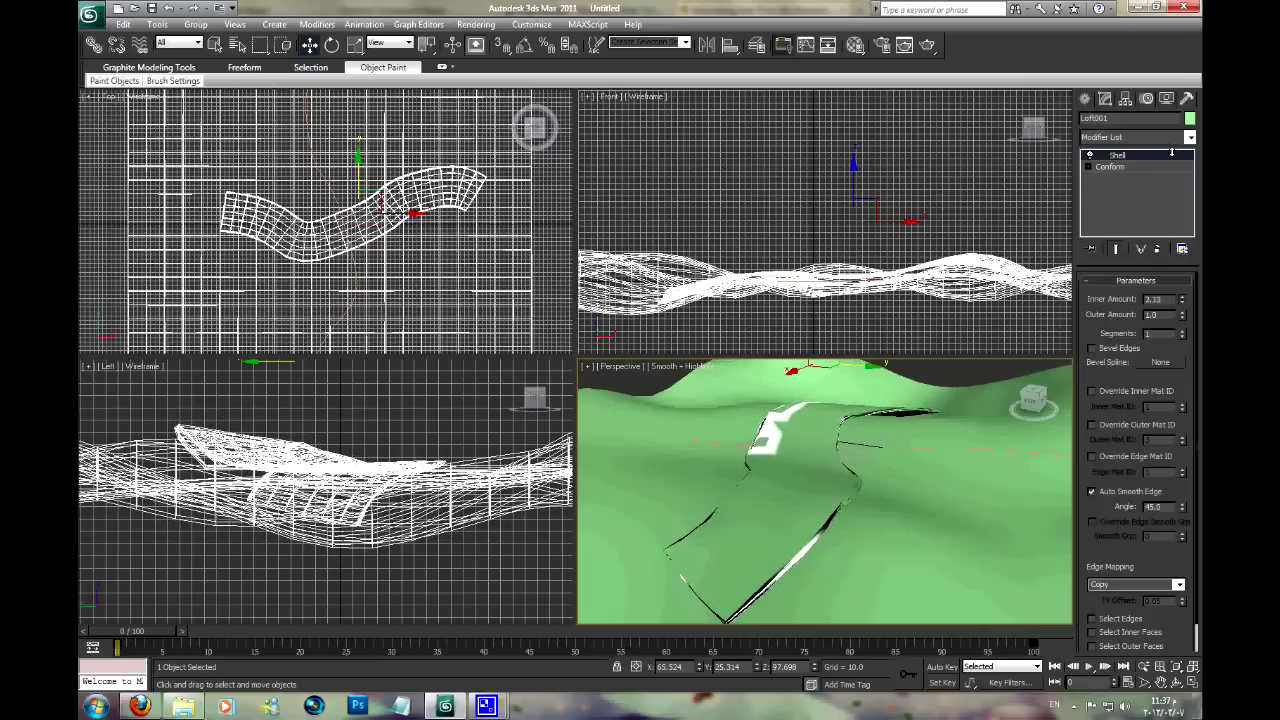
mouse_move(809, 492)
alt+middle_down()
mouse_move(800, 503)
mouse_move(885, 494)
alt+middle_up()
scroll(1135, 560, down, 1)
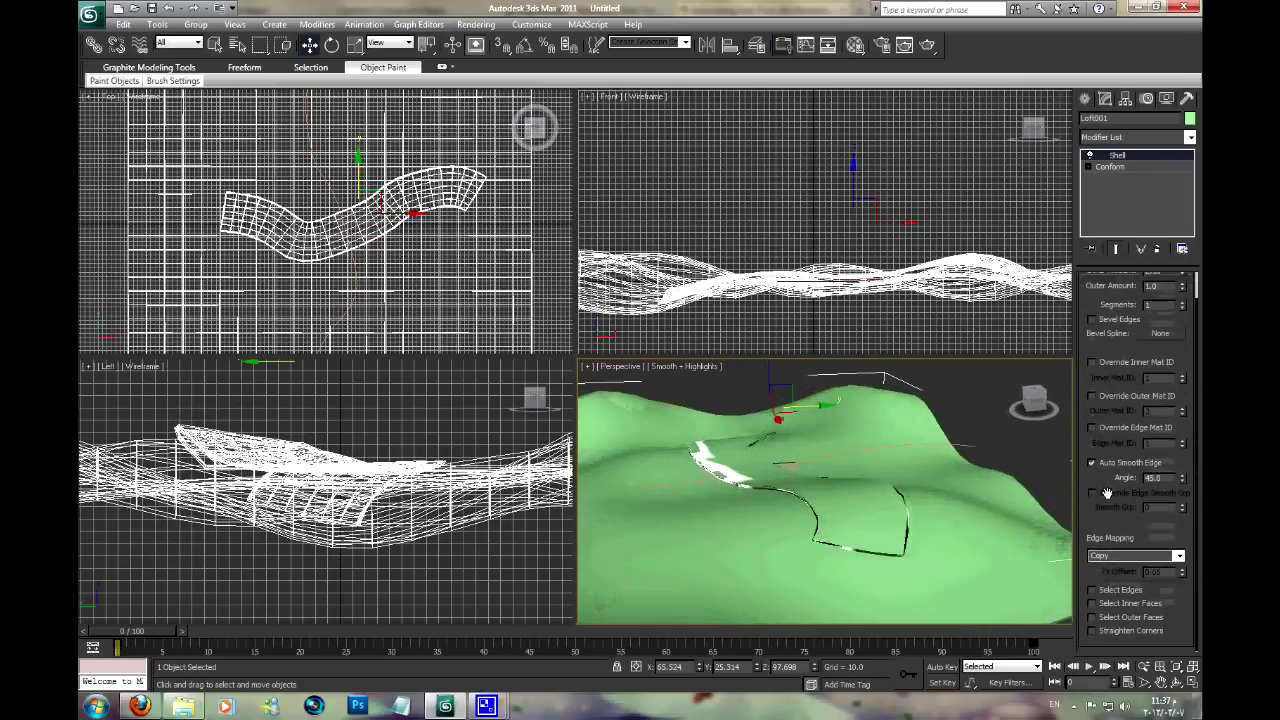
Toggle Conform's Hide Wrap-To Object on and off to inspect the thickened road alone
click(1109, 166)
scroll(1105, 372, down, 2)
scroll(1108, 380, down, 1)
scroll(1114, 392, down, 2)
scroll(1114, 393, down, 1)
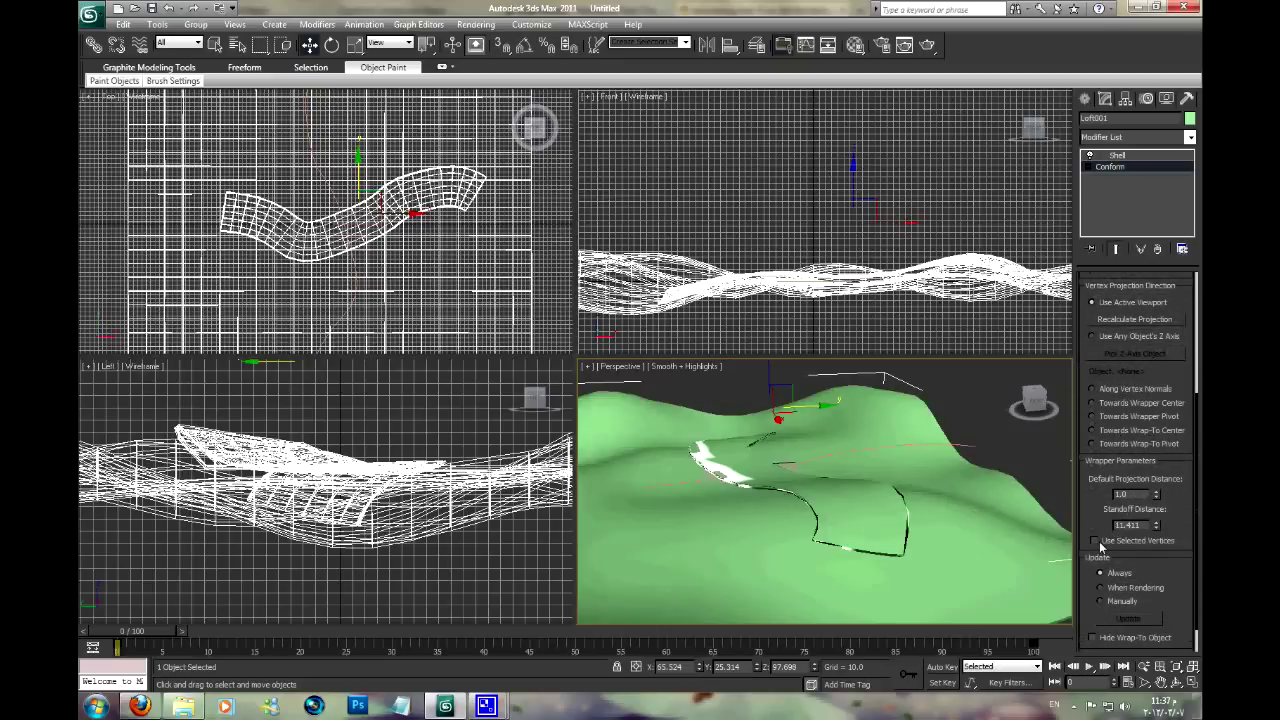
click(1093, 637)
mouse_move(944, 496)
alt+middle_down()
mouse_move(820, 555)
mouse_move(912, 478)
mouse_move(965, 532)
mouse_move(1044, 502)
mouse_move(1005, 471)
mouse_move(928, 512)
alt+middle_up()
click(1093, 637)
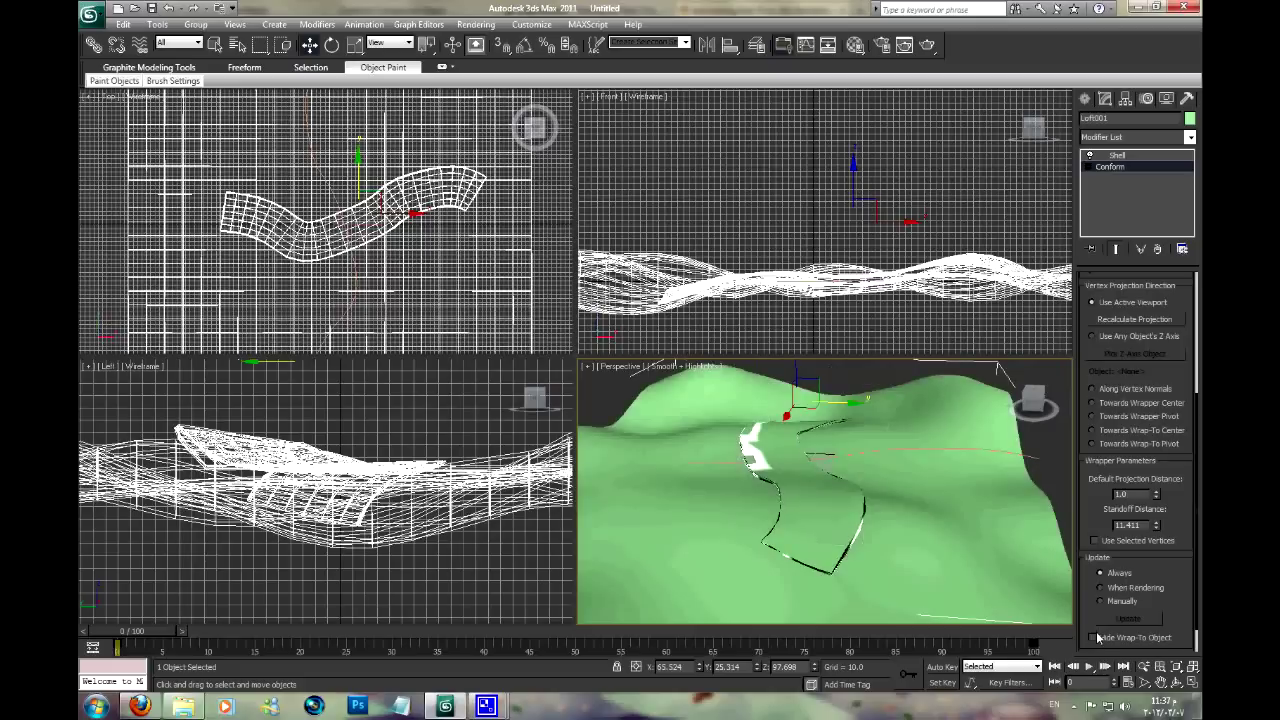
scroll(874, 507, down, 3)
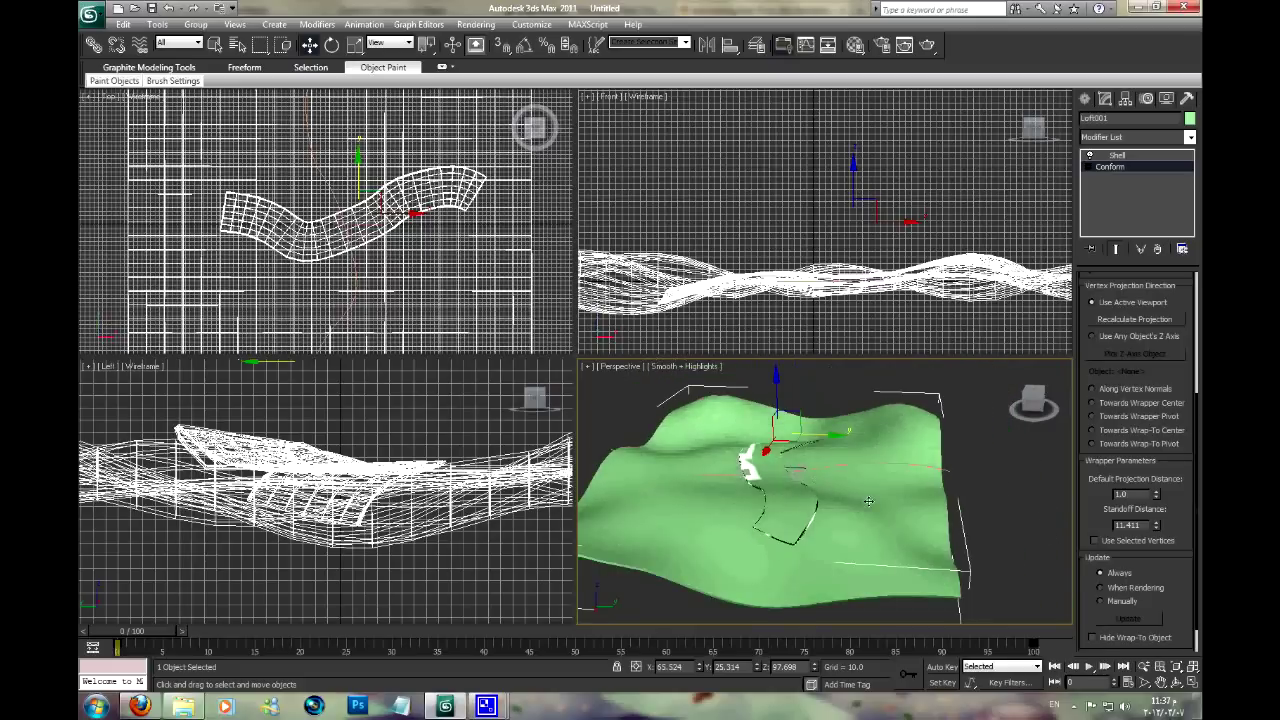
alt+middle_drag(868, 501, 869, 460)
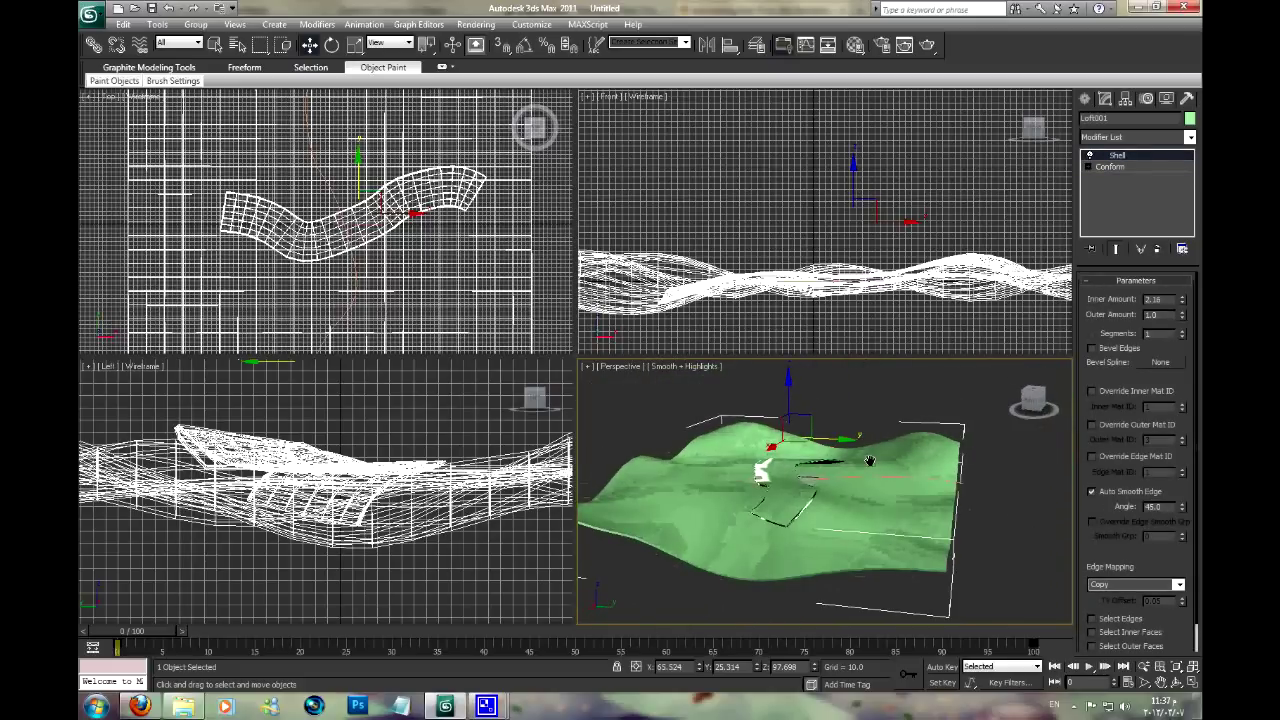
scroll(869, 460, up, 2)
click(1108, 167)
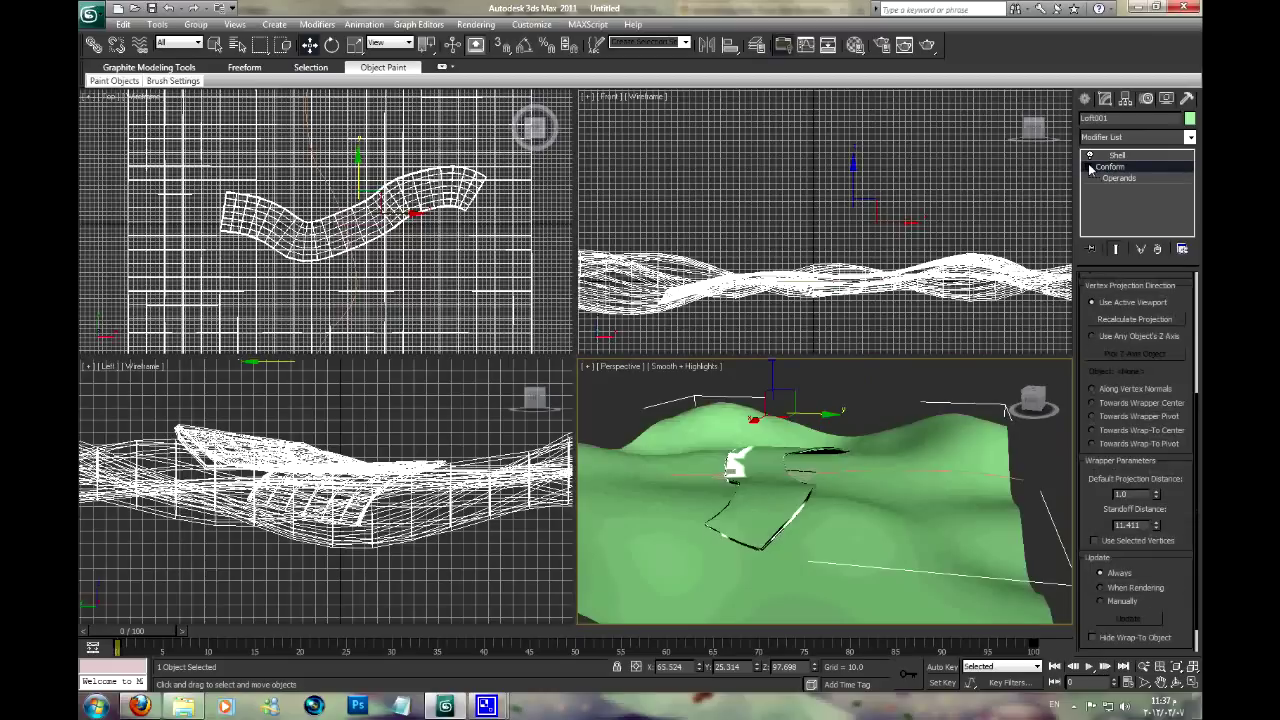
Expand the Conform operands, select the terrain and show its Noise modifier settings
click(1104, 177)
scroll(864, 500, down, 2)
scroll(864, 500, down, 2)
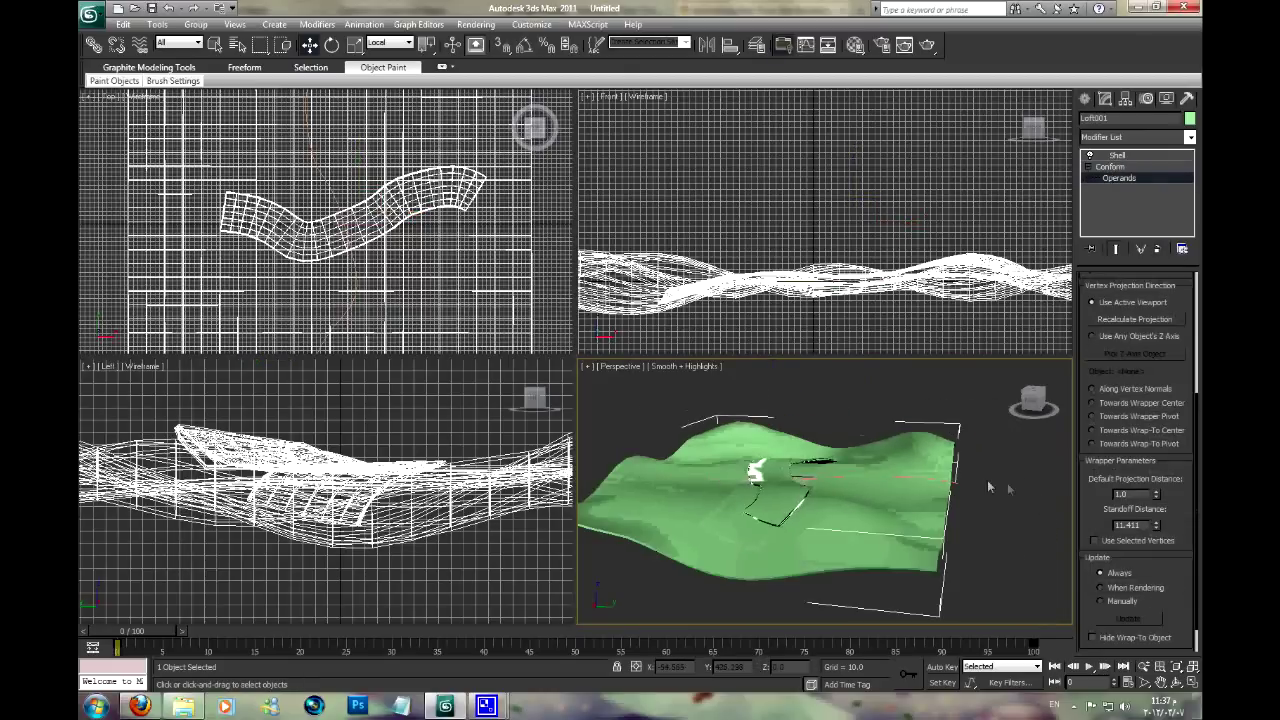
click(903, 494)
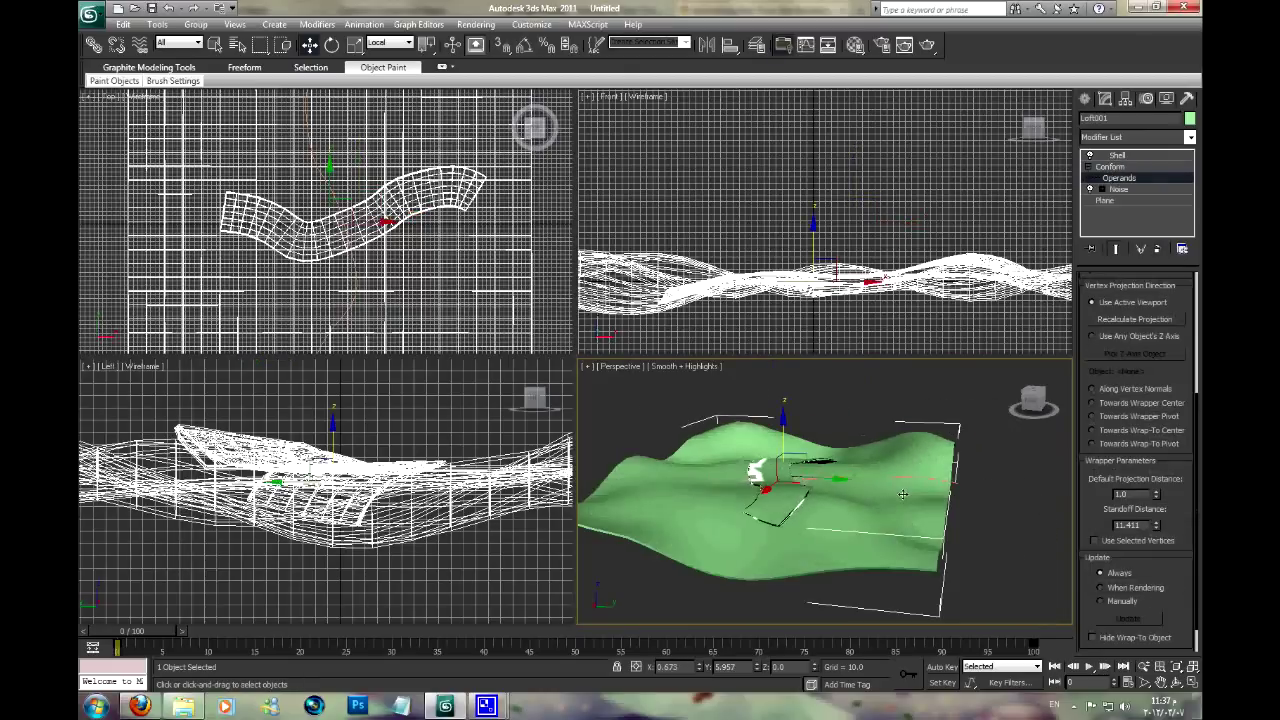
click(1110, 190)
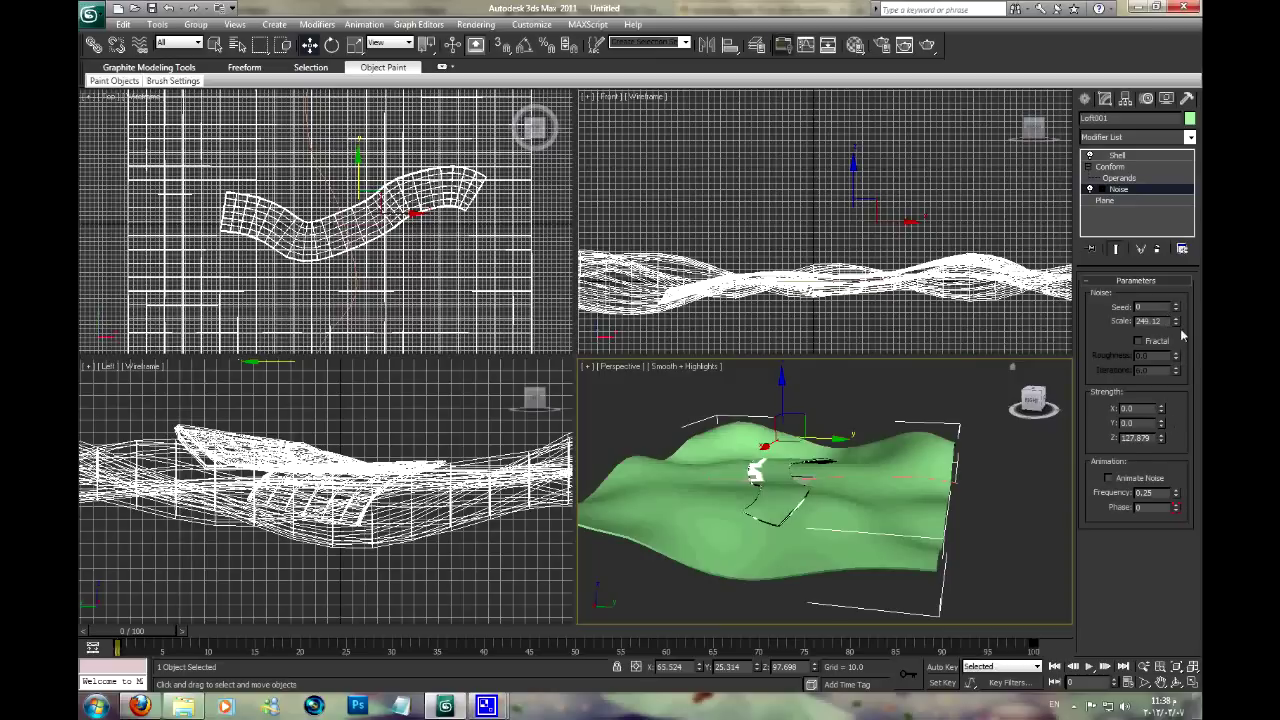
scroll(838, 477, up, 2)
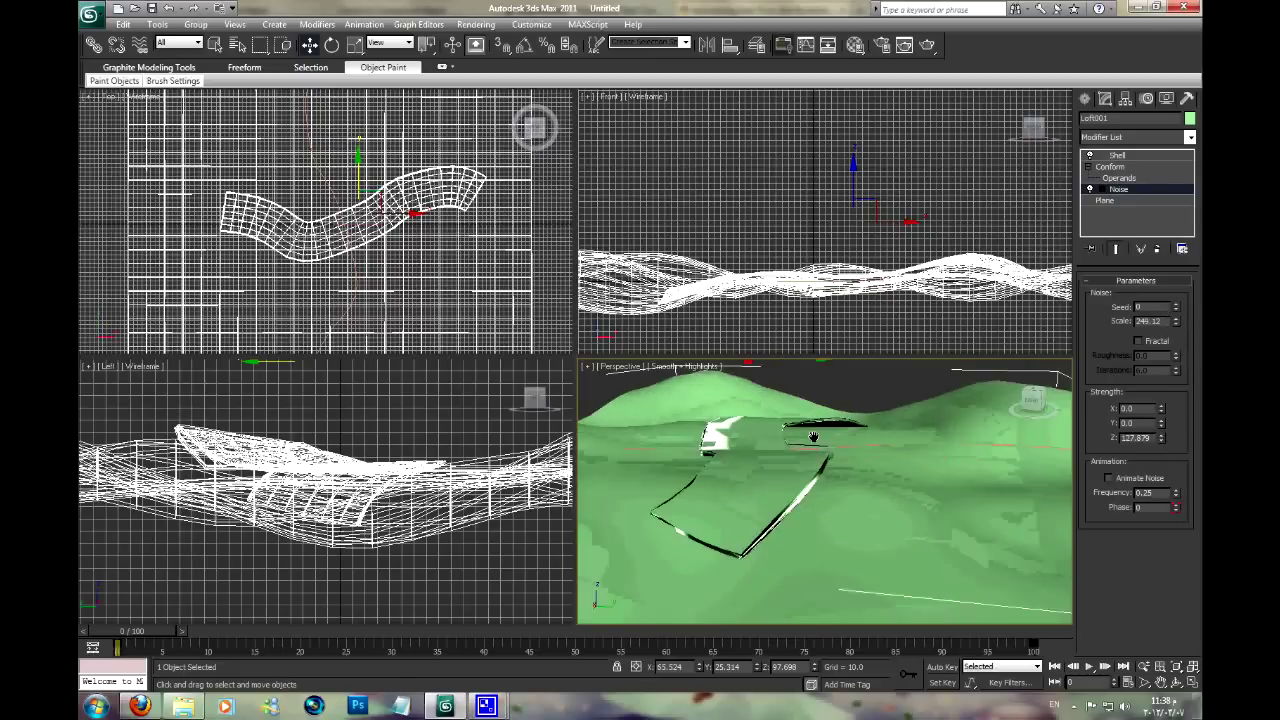
scroll(838, 477, up, 2)
scroll(838, 477, up, 2)
Drag the terrain Noise Z strength to about -321, orbiting to view the rugged hills
mouse_move(1161, 437)
mouse_down()
mouse_move(1166, 488)
mouse_move(1187, 325)
mouse_up()
mouse_move(820, 470)
alt+middle_down()
mouse_move(785, 410)
mouse_move(844, 450)
mouse_move(1072, 472)
alt+middle_up()
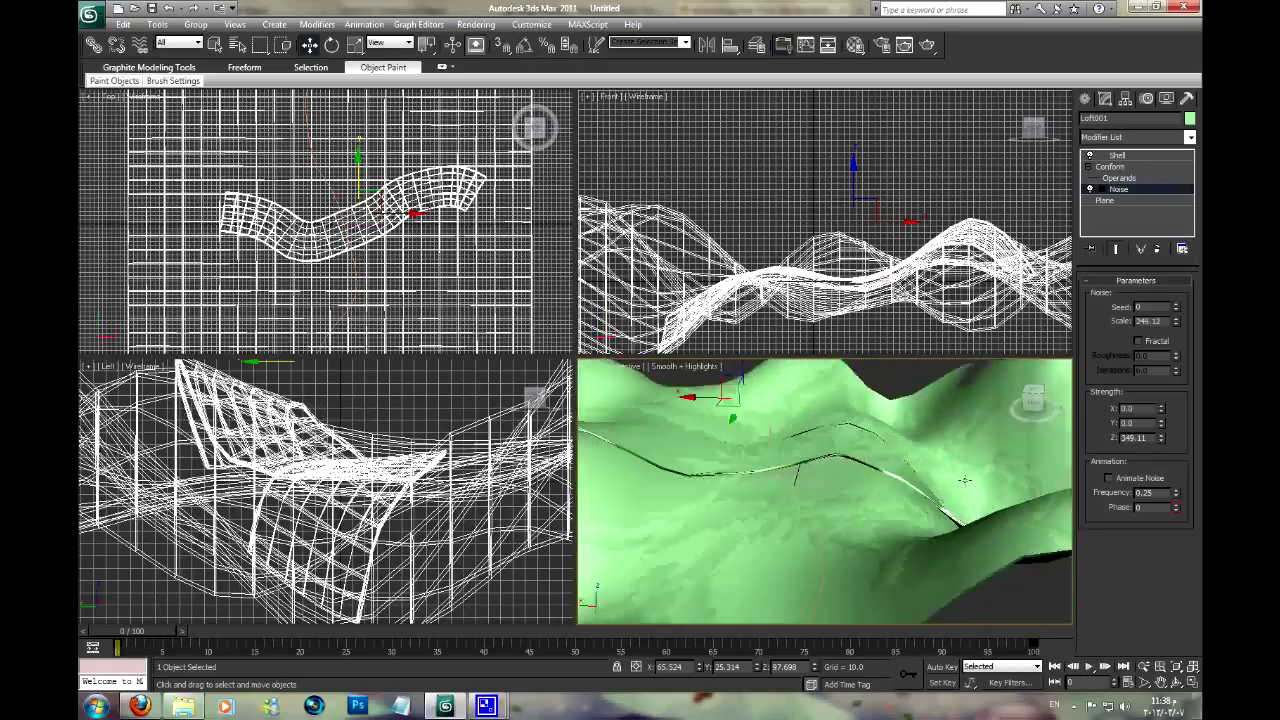
alt+middle_drag(1072, 472, 1097, 434)
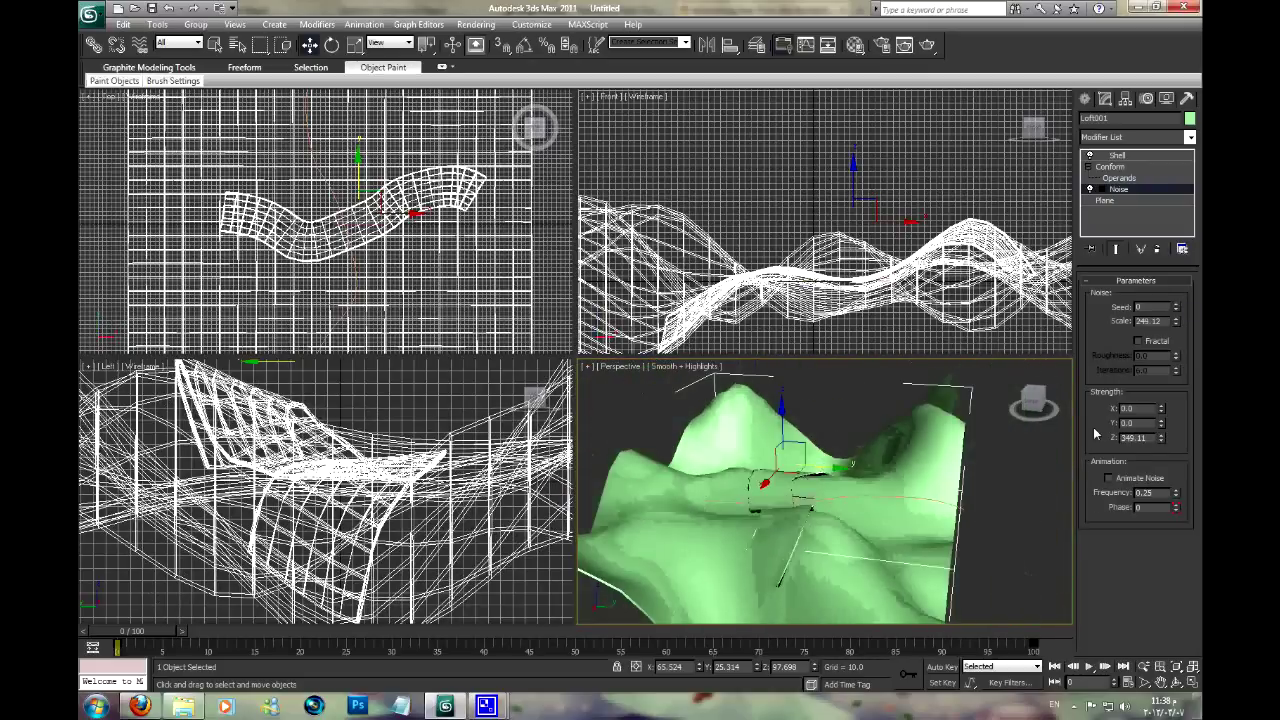
mouse_move(1162, 439)
mouse_down()
mouse_move(1175, 527)
mouse_move(736, 479)
mouse_up()
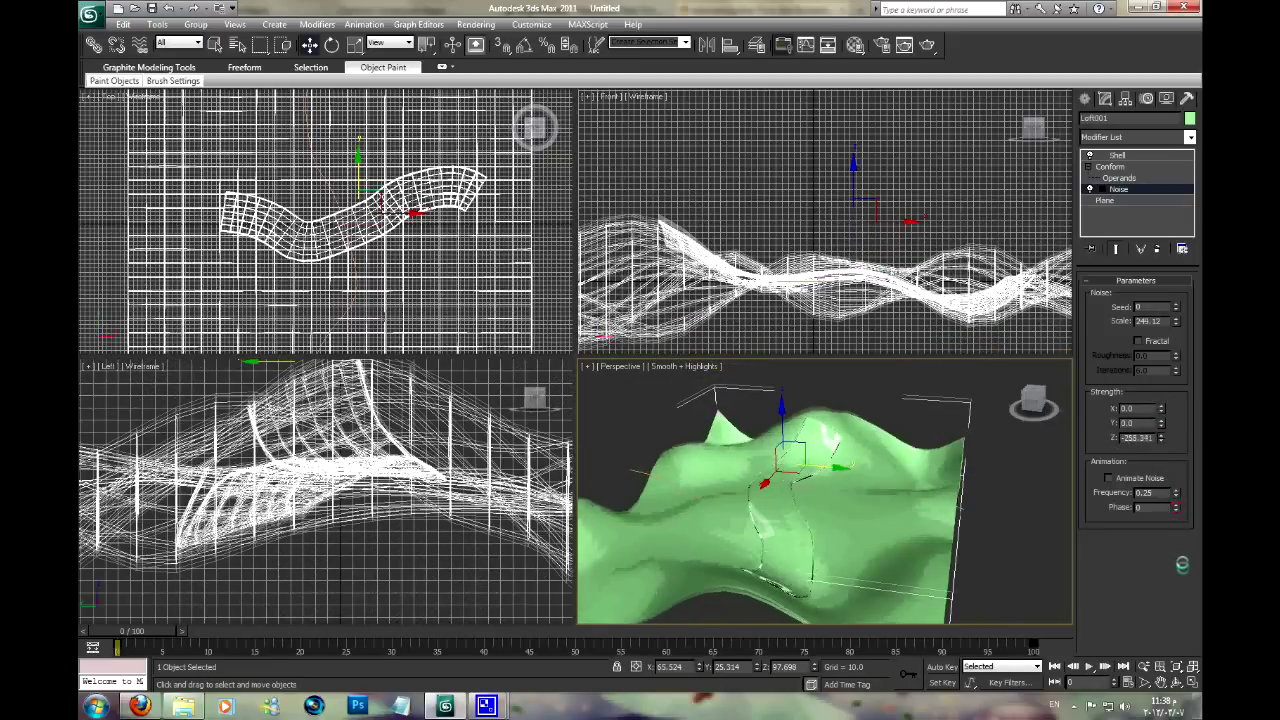
mouse_move(736, 479)
alt+middle_down()
mouse_move(787, 461)
mouse_move(856, 477)
mouse_move(1075, 321)
alt+middle_up()
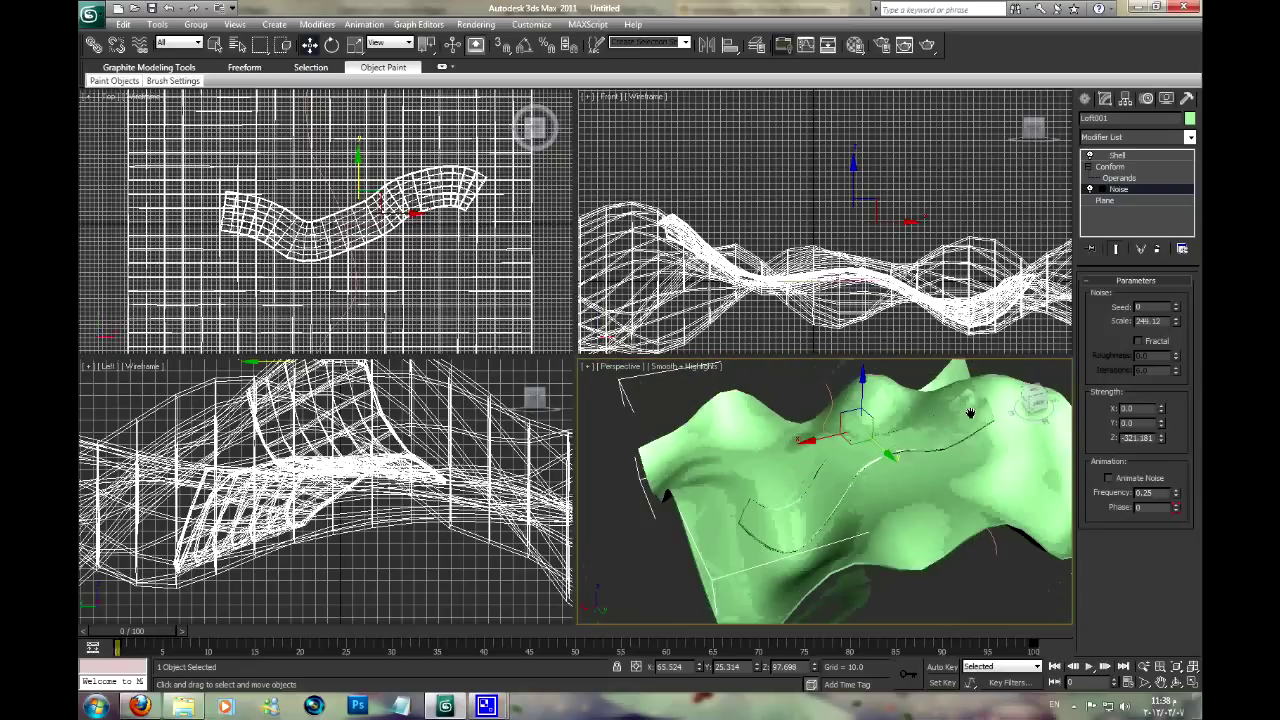
alt+middle_drag(1075, 321, 1120, 190)
Review the Conform, Shell and terrain Plane settings (699.451 × 925.081, 22 × 22 segments)
click(1110, 166)
drag(1087, 317, 1091, 395)
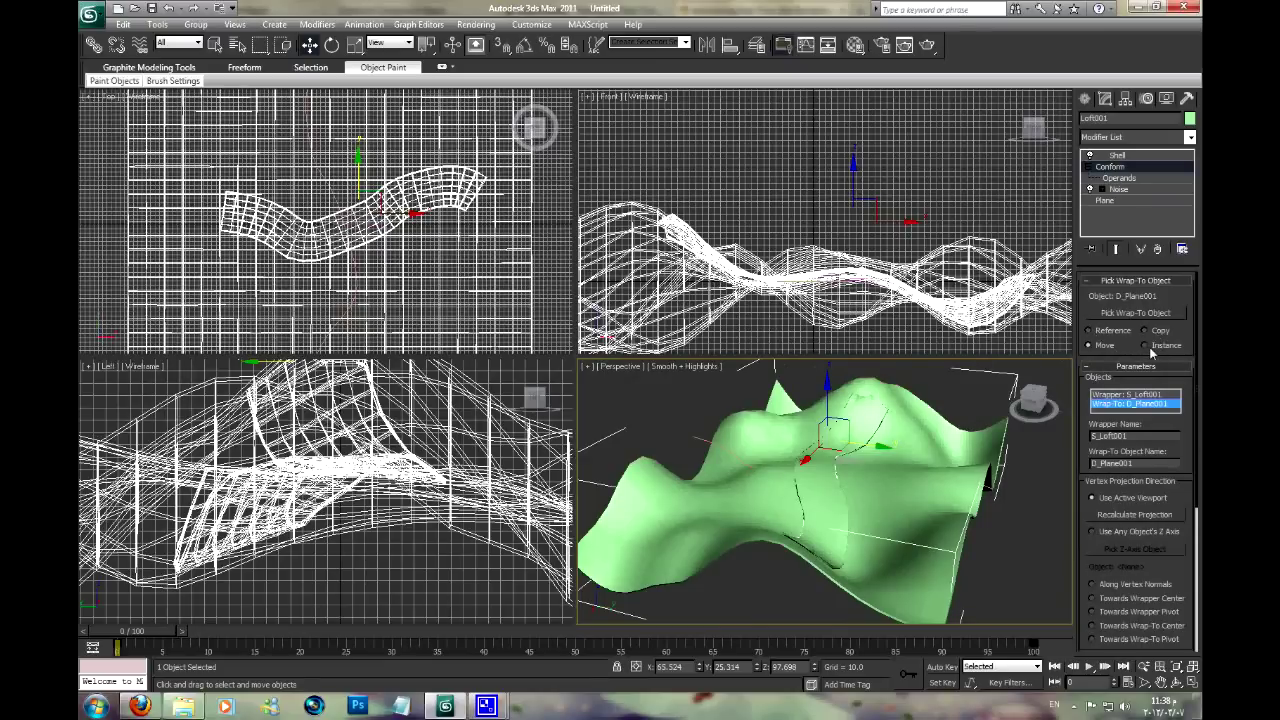
click(1117, 155)
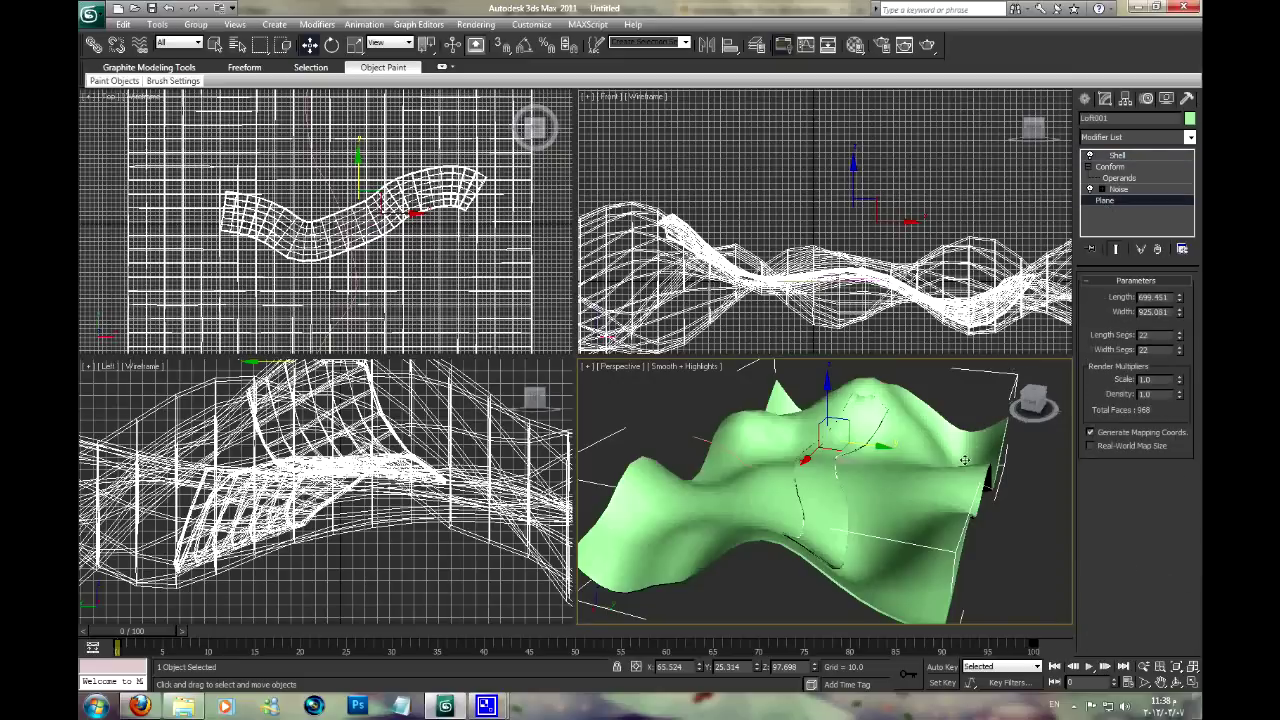
click(1106, 200)
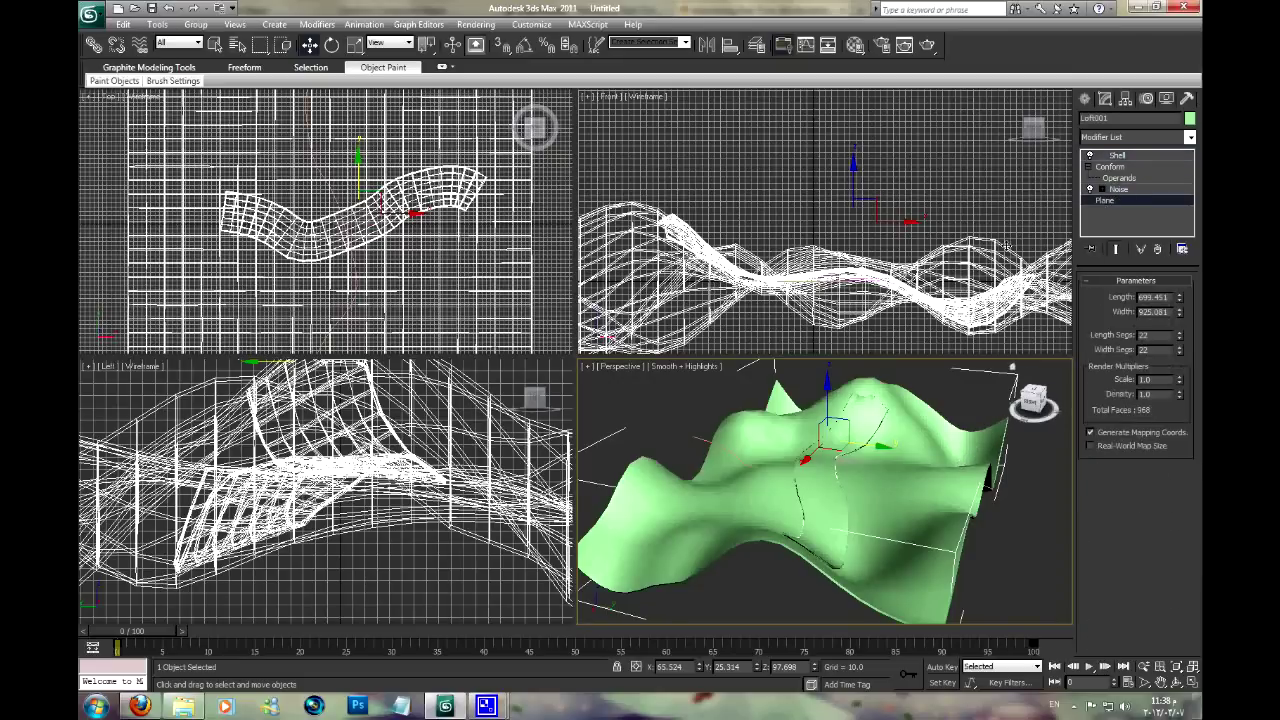
click(855, 44)
Set the material's Diffuse colour to full red and assign it to the terrain
click(333, 397)
click(464, 92)
drag(490, 140, 490, 92)
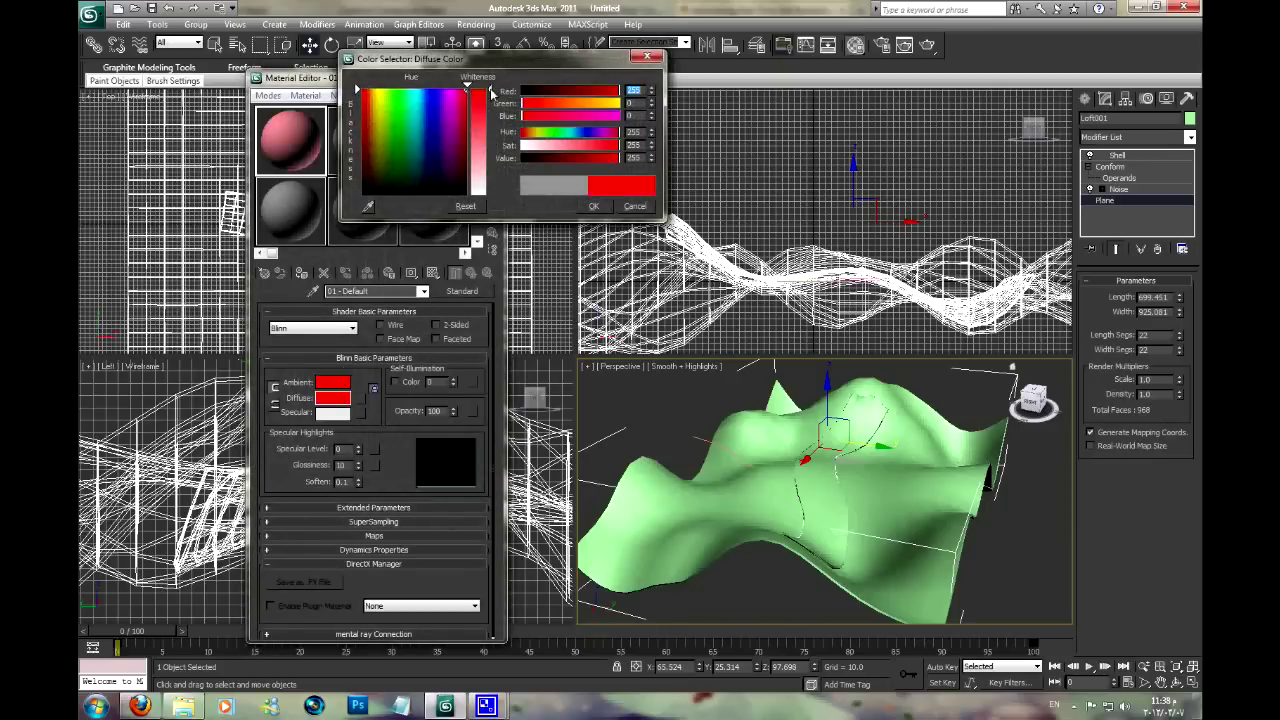
click(593, 205)
click(301, 273)
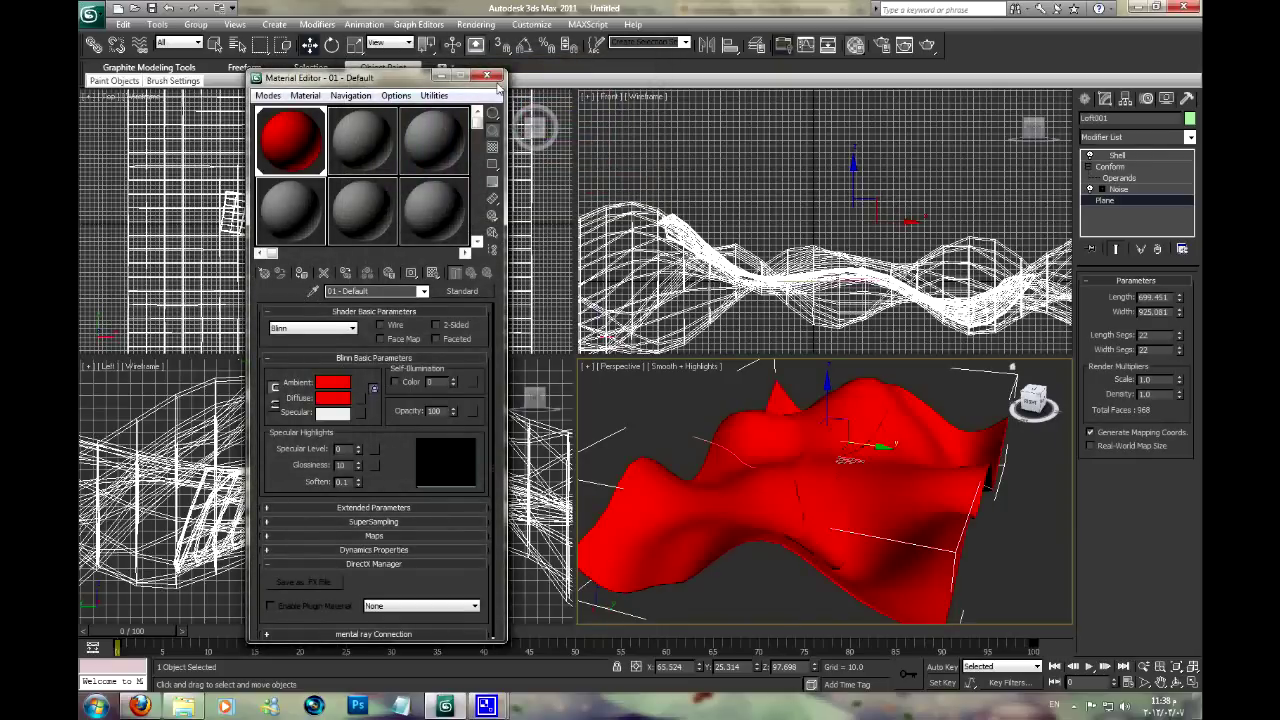
Assign the grey 02 - Default material to the road operand S_Loft001 and close the editor
click(1118, 178)
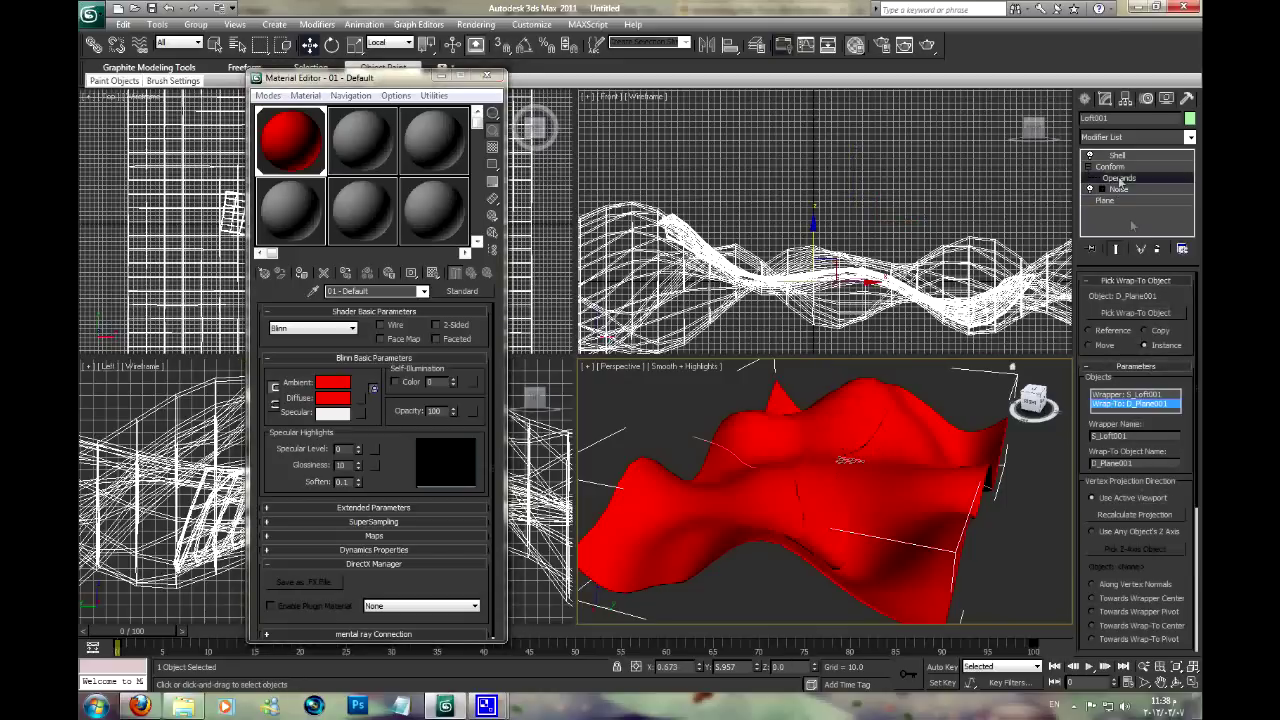
click(1135, 395)
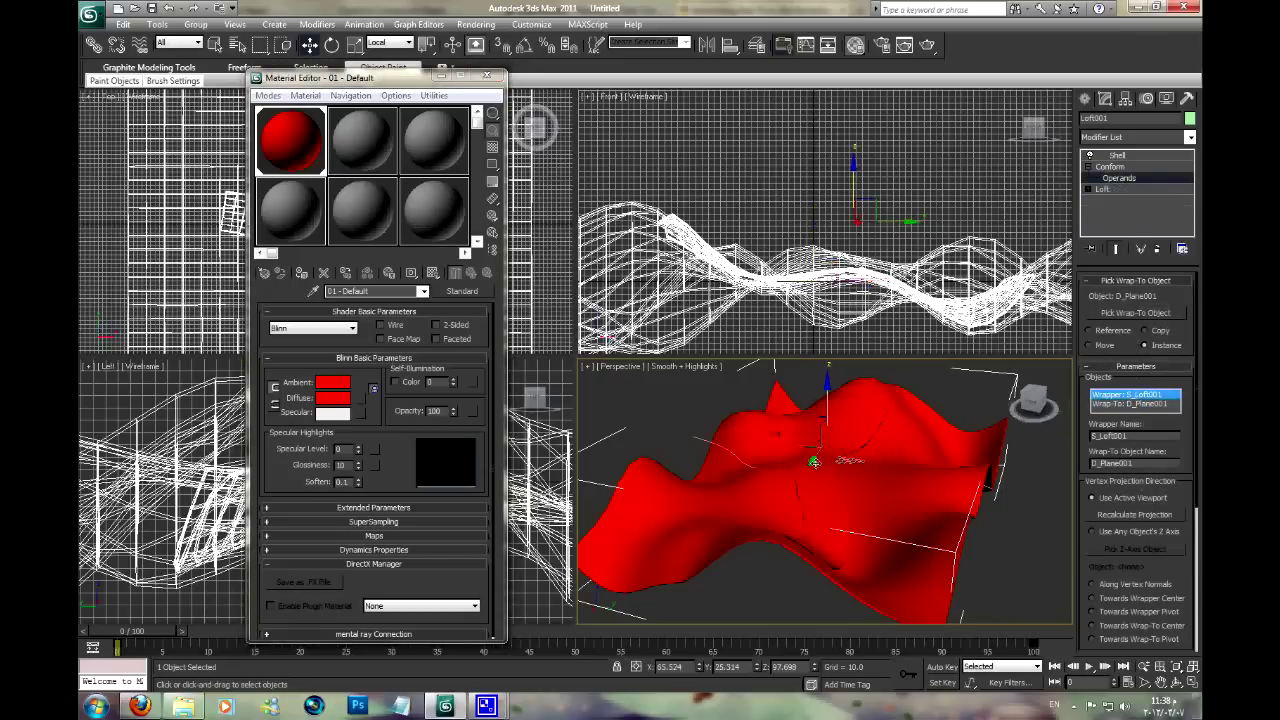
click(362, 140)
click(301, 273)
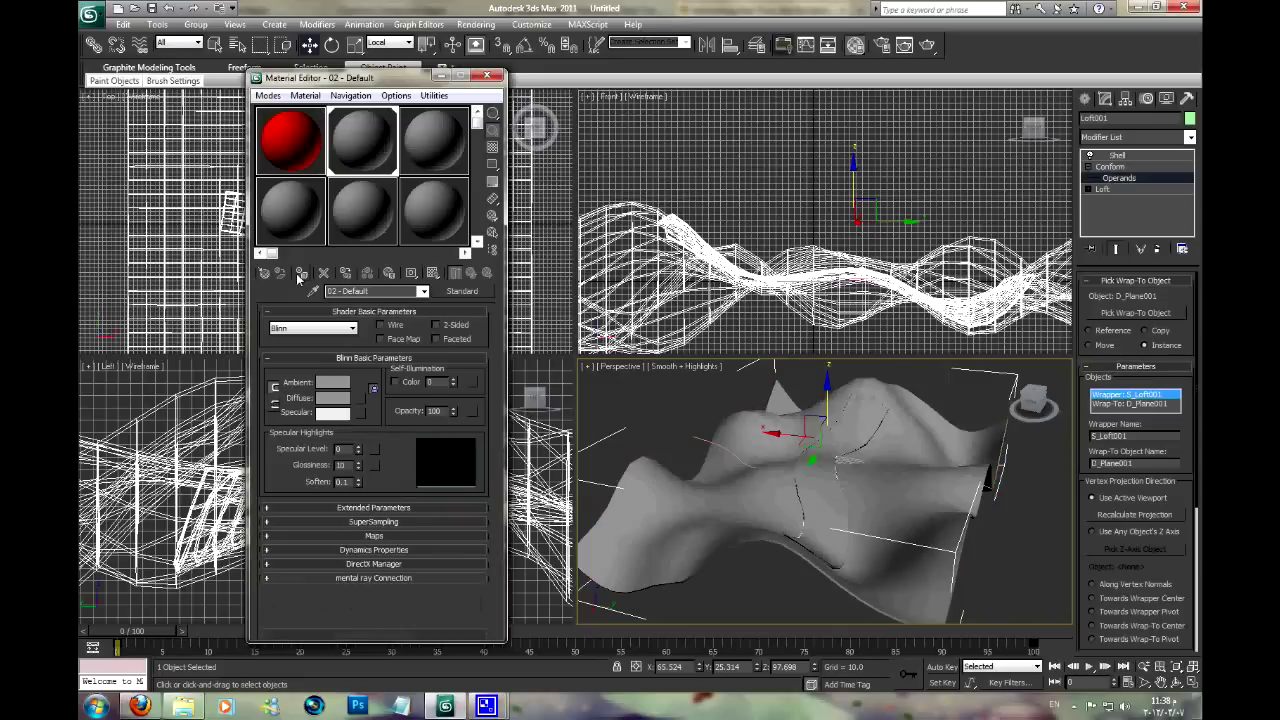
click(488, 77)
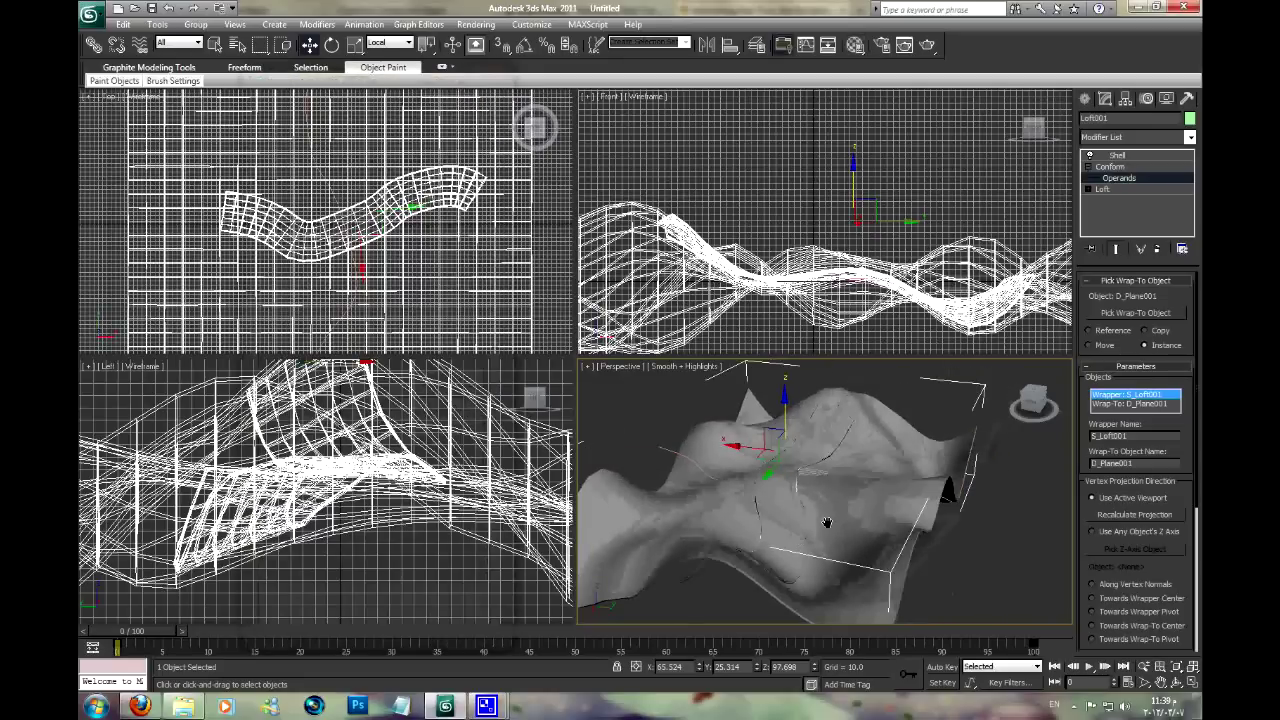
mouse_move(800, 490)
alt+middle_down()
mouse_move(748, 541)
mouse_move(771, 475)
mouse_move(883, 474)
mouse_move(883, 530)
mouse_move(838, 516)
alt+middle_up()
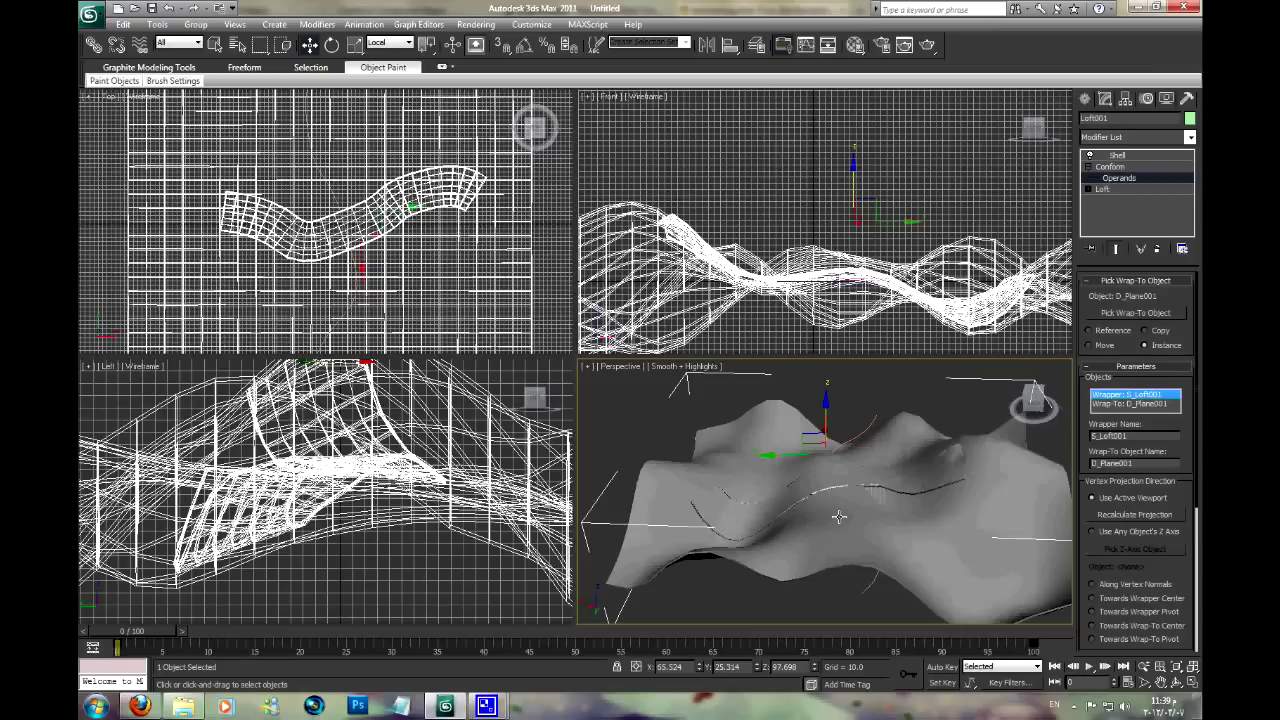
click(90, 13)
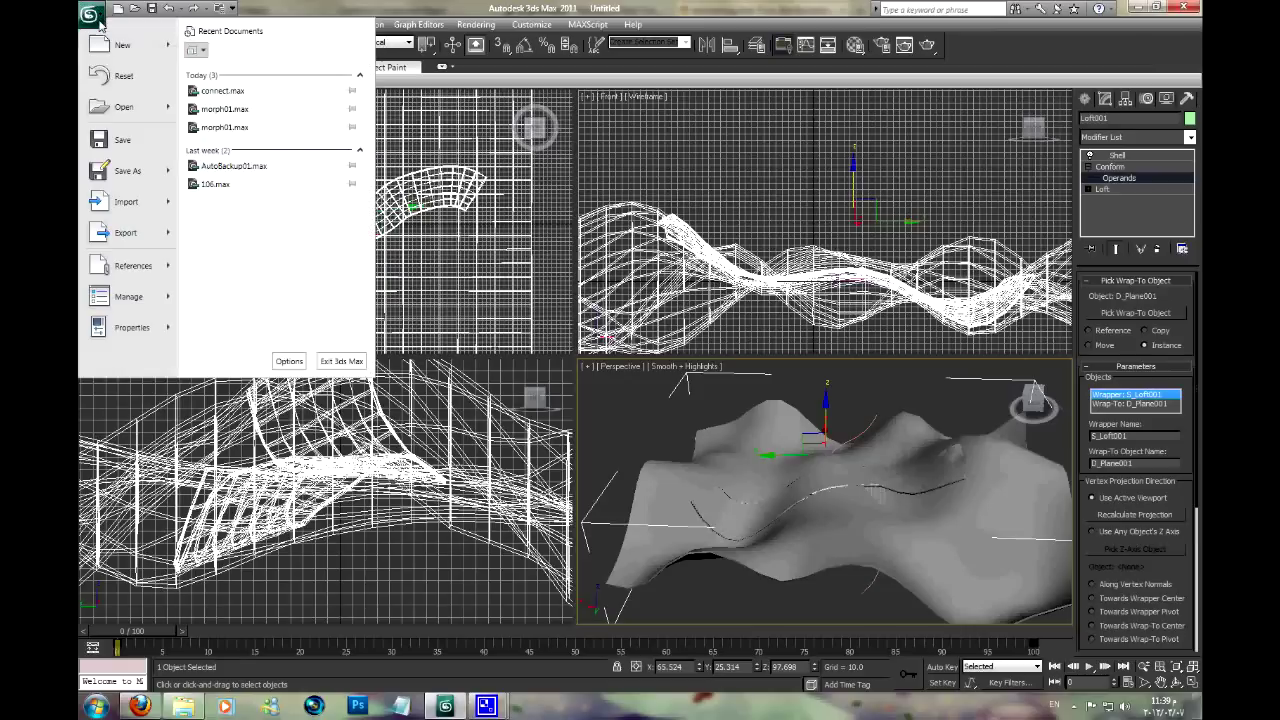
Reset 3ds Max to a blank scene, answering the save prompt
click(140, 78)
click(651, 400)
click(603, 372)
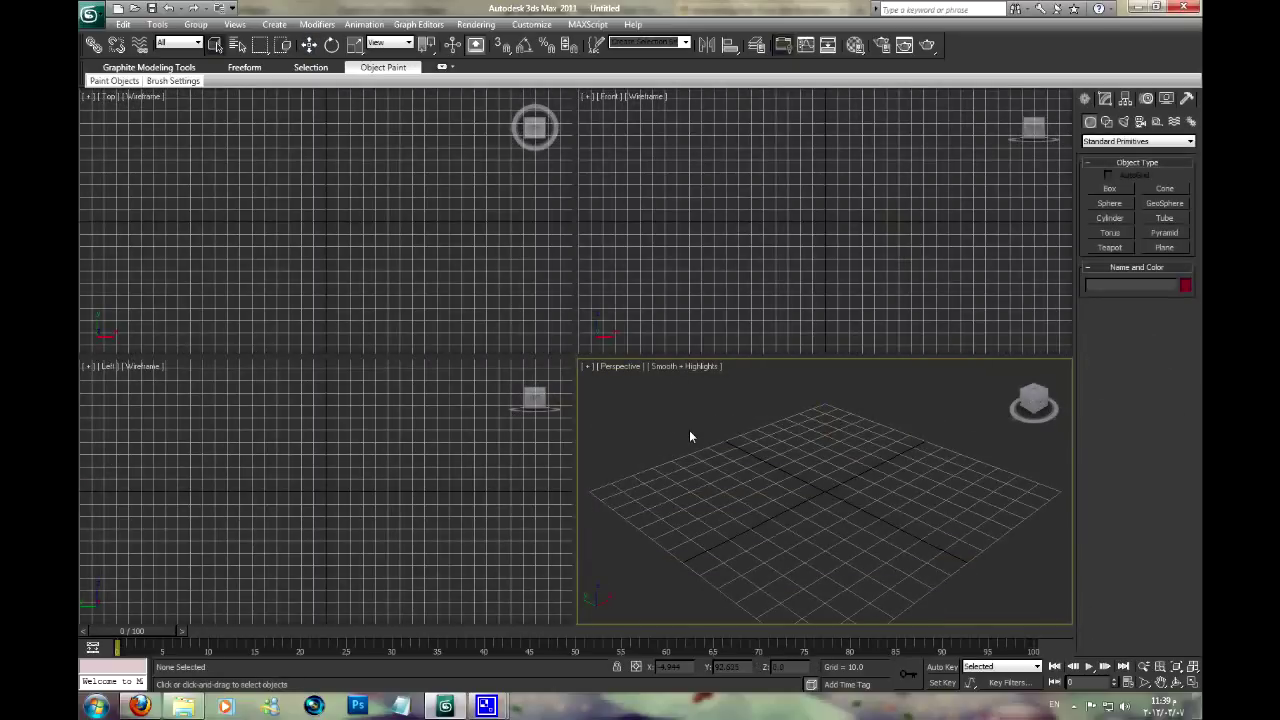
Drag connect.max from the desktop into the viewport and open it
key(super+d)
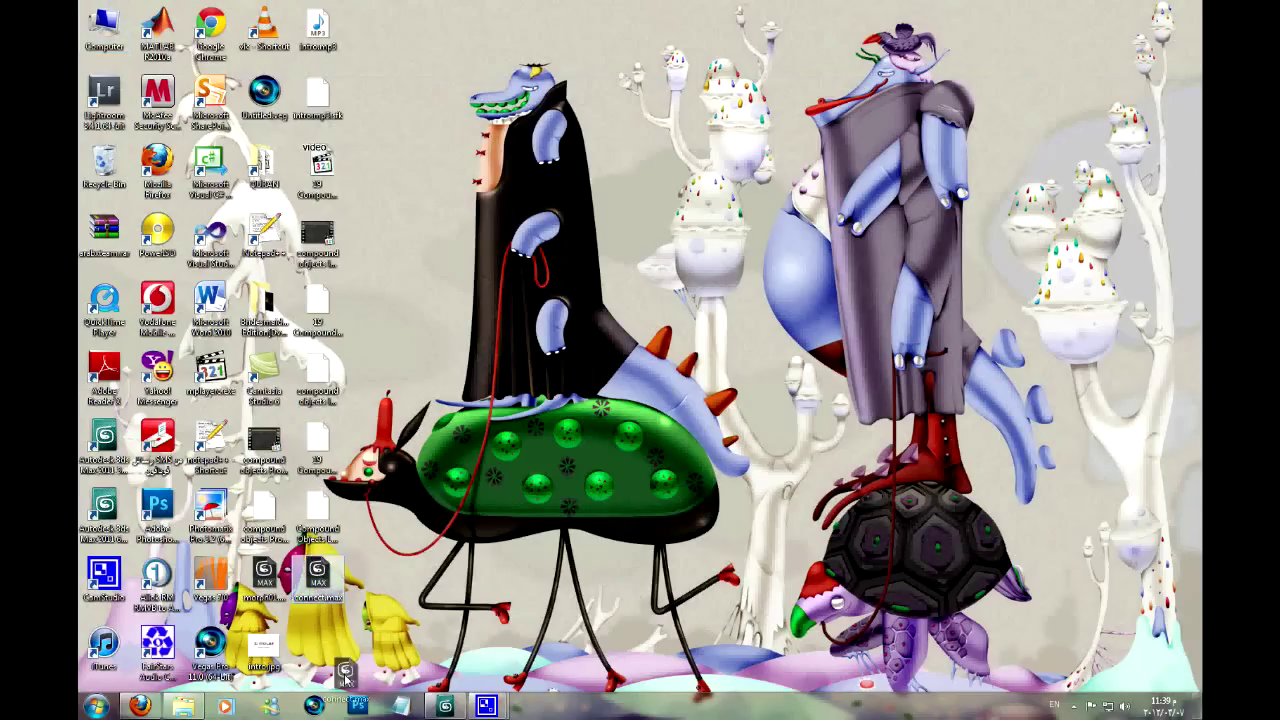
click(445, 706)
drag(687, 513, 705, 510)
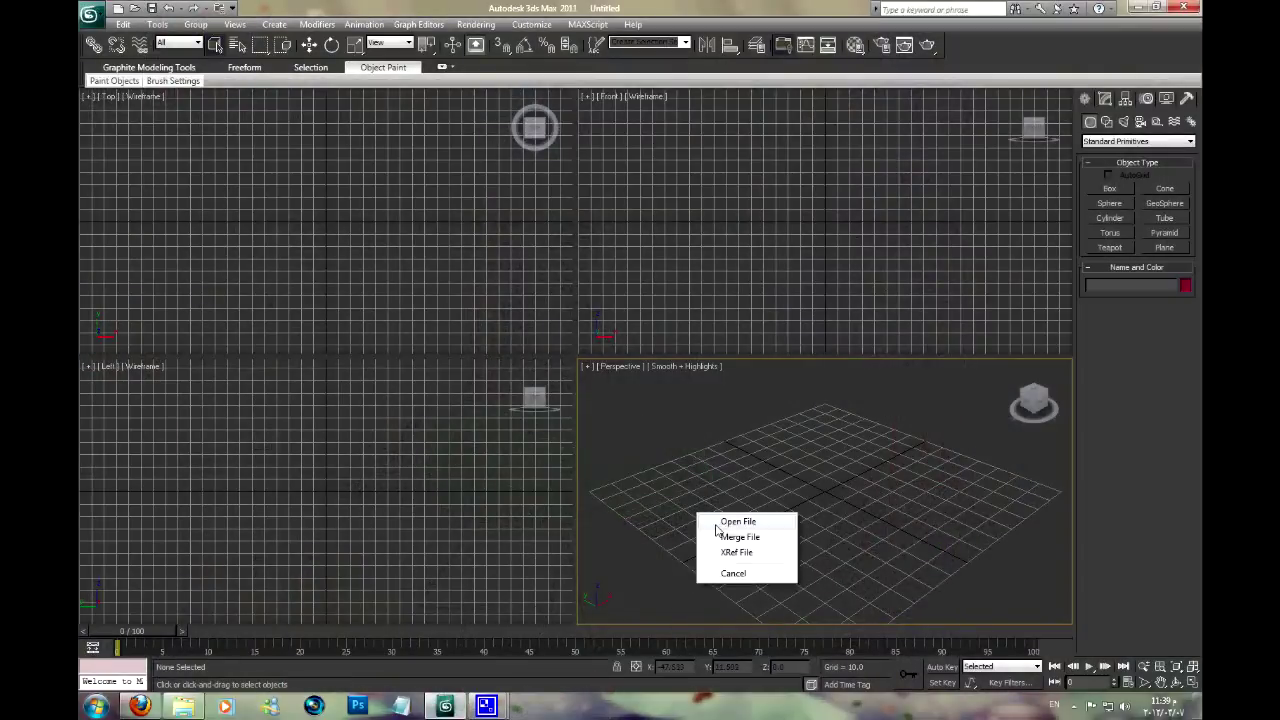
click(725, 515)
scroll(790, 461, up, 5)
scroll(790, 461, down, 4)
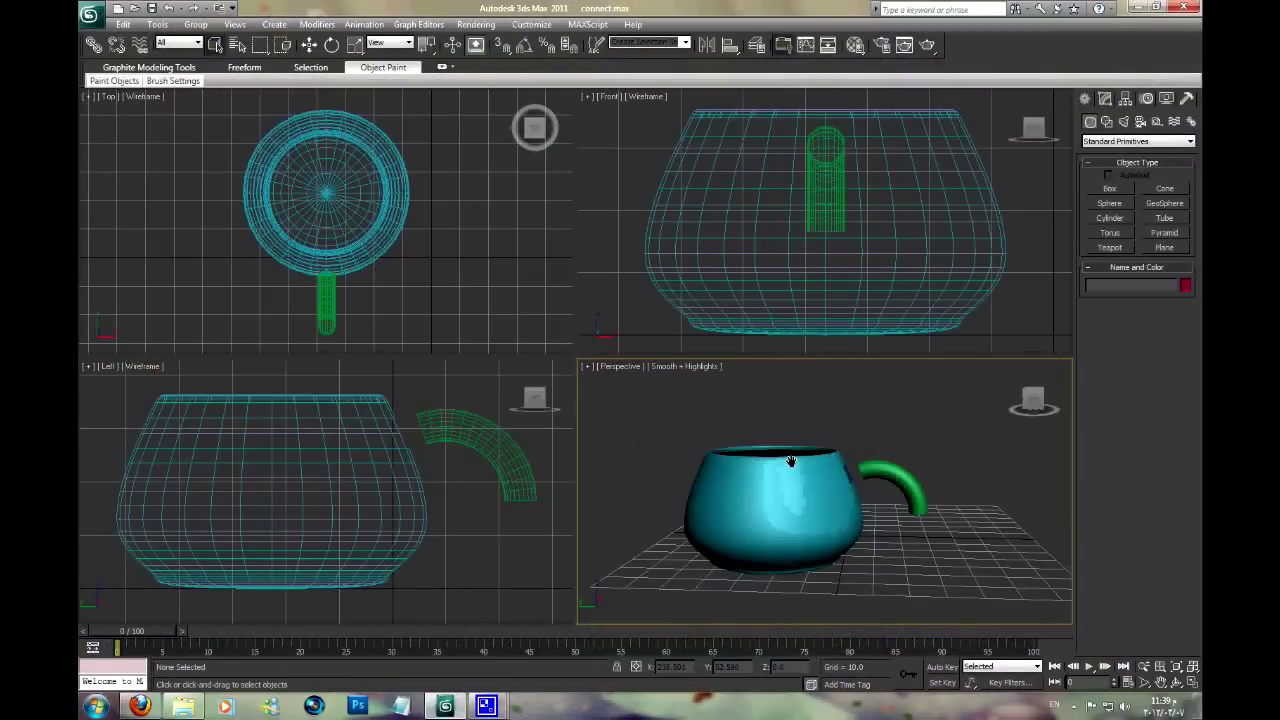
scroll(796, 461, up, 2)
Orbit and zoom to inspect the cup and handle hole, then select the cup
mouse_move(848, 470)
alt+middle_down()
mouse_move(697, 491)
mouse_move(866, 480)
mouse_move(753, 492)
alt+middle_up()
scroll(753, 492, up, 2)
scroll(790, 486, up, 2)
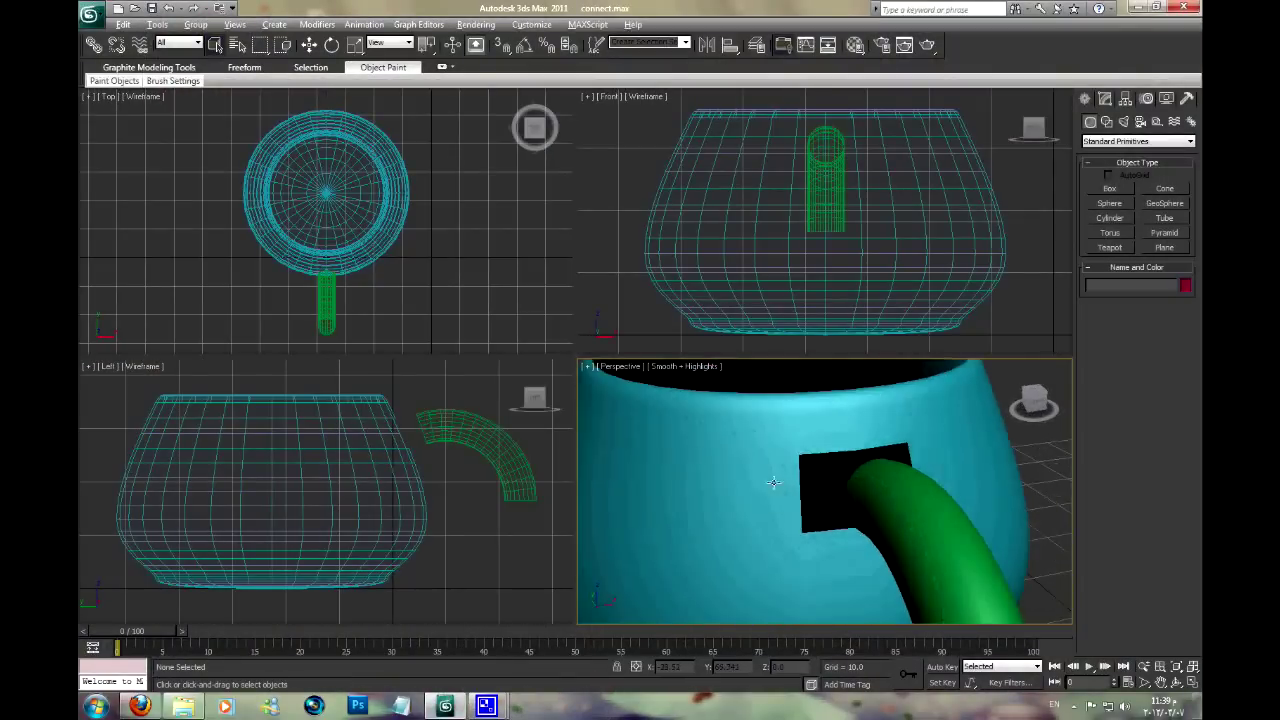
scroll(815, 478, up, 2)
click(832, 480)
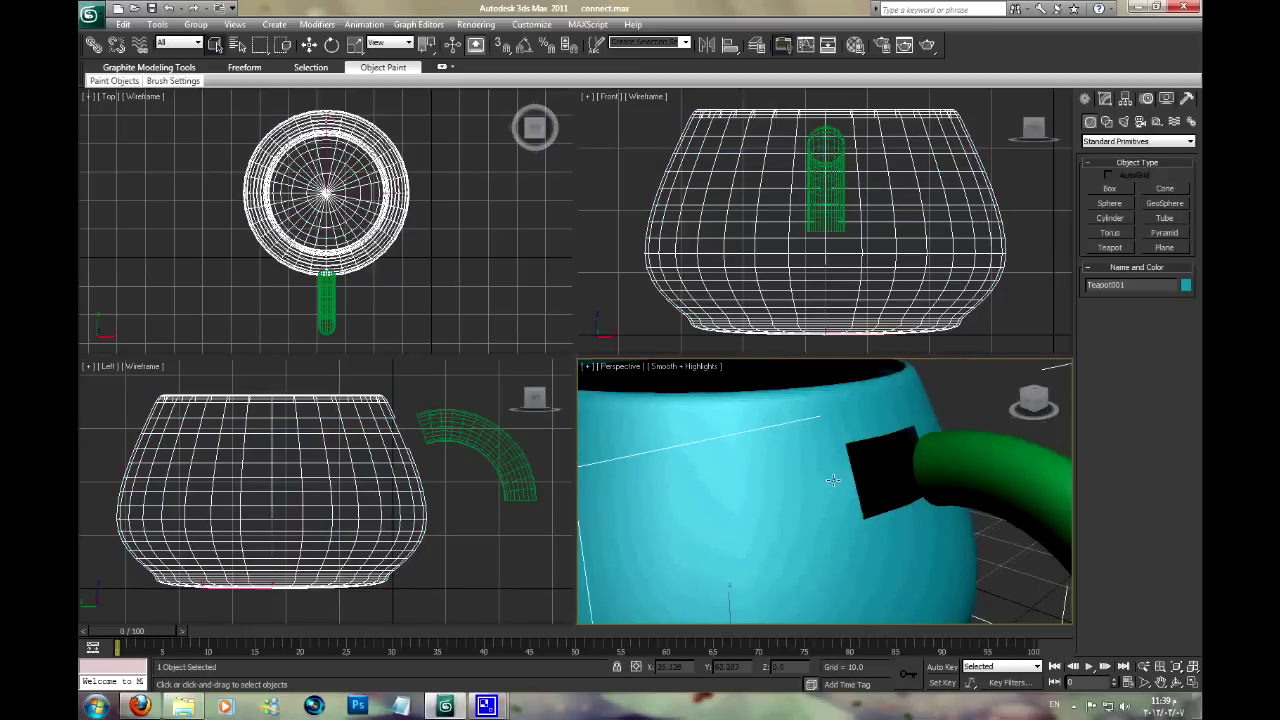
Move the green Cylinder001 handle slightly along Y toward the cup and zoom extents to check
mouse_move(832, 480)
alt+middle_down()
mouse_move(775, 480)
mouse_move(840, 462)
mouse_move(749, 489)
alt+middle_up()
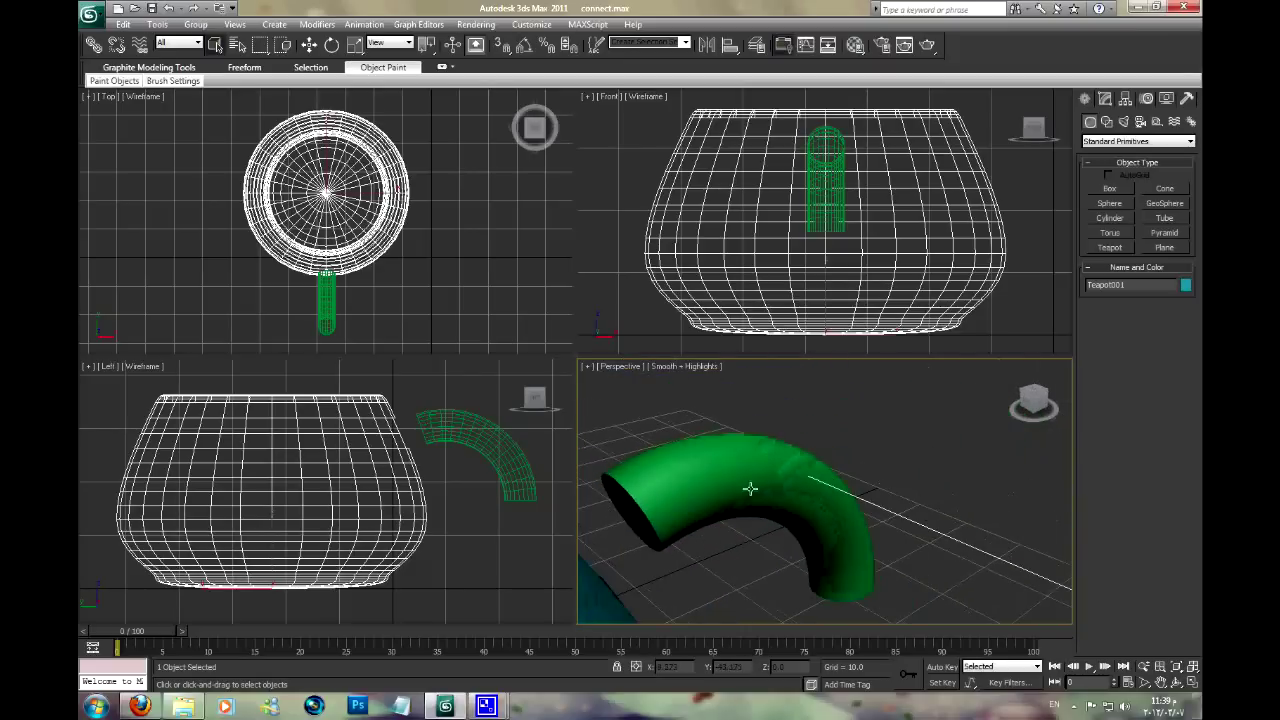
click(753, 483)
click(310, 44)
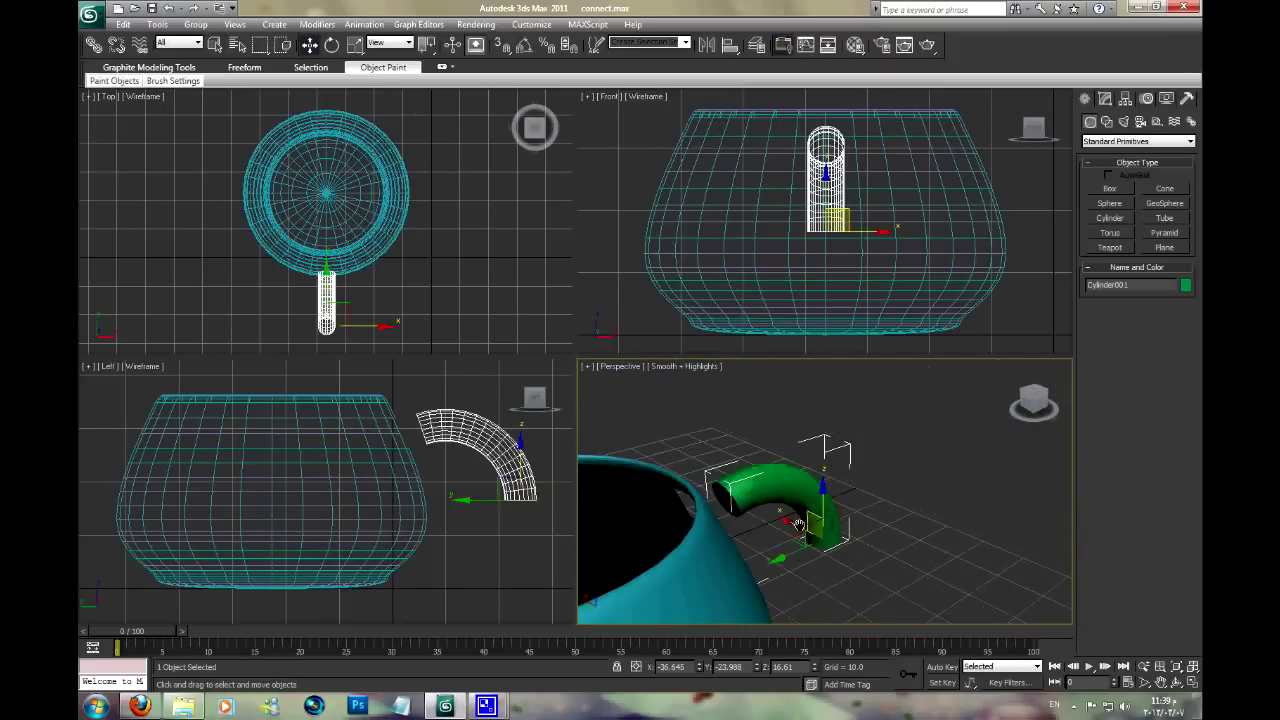
drag(878, 515, 884, 530)
key(z)
mouse_move(929, 477)
alt+middle_down()
mouse_move(912, 403)
mouse_move(885, 465)
mouse_move(909, 491)
mouse_move(886, 520)
mouse_move(722, 362)
mouse_move(740, 420)
mouse_move(737, 491)
mouse_move(842, 532)
alt+middle_up()
scroll(731, 491, down, 5)
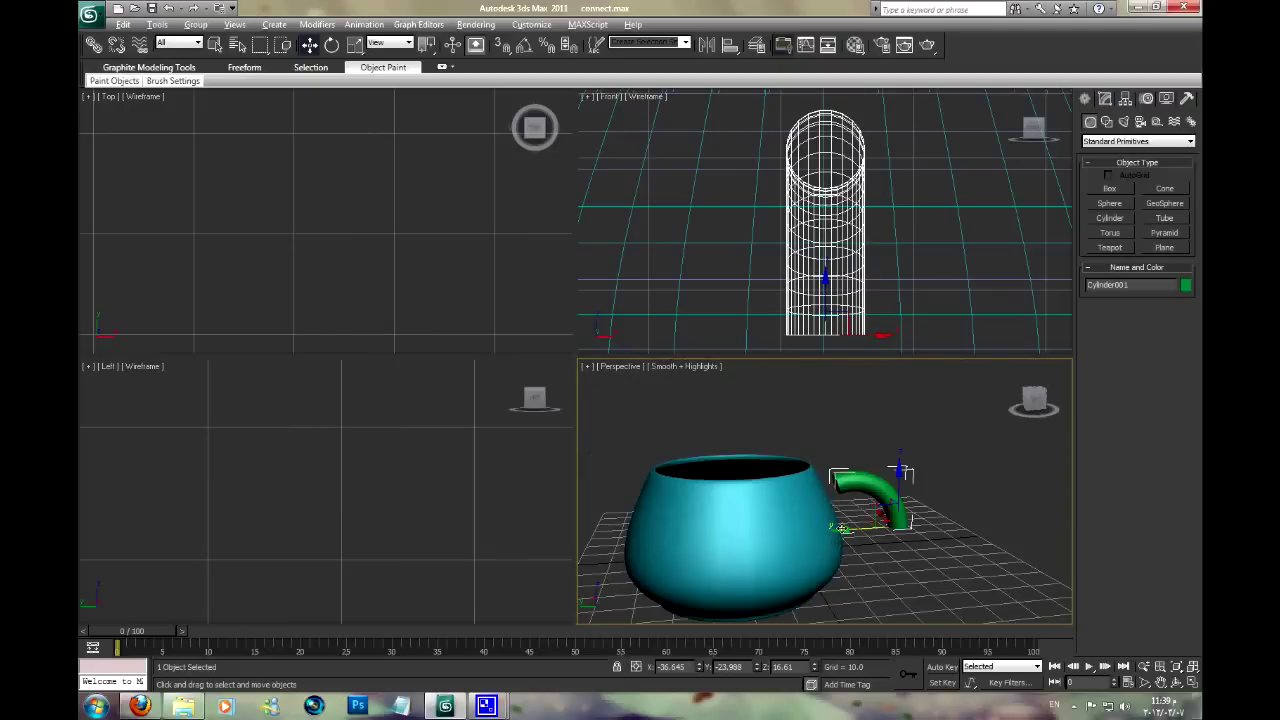
scroll(830, 520, up, 2)
click(1125, 141)
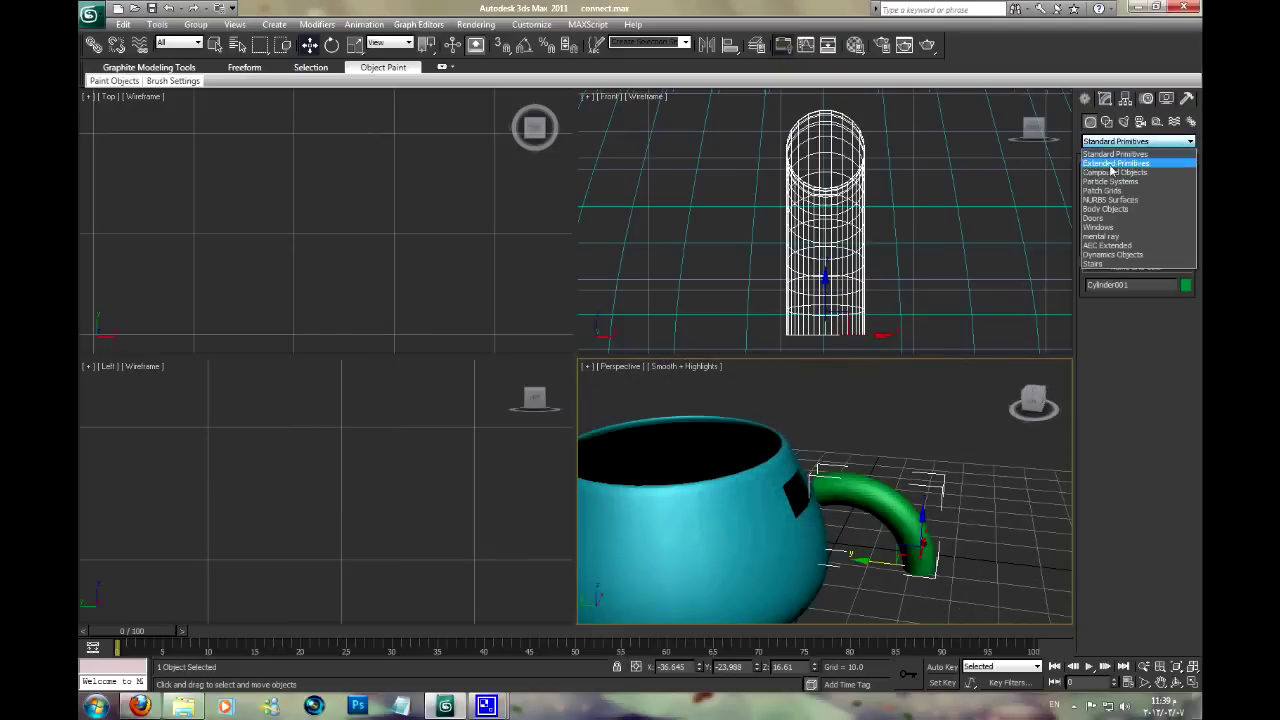
Create a Connect compound from Cylinder001, picking Teapot001 as the second operand
click(1120, 178)
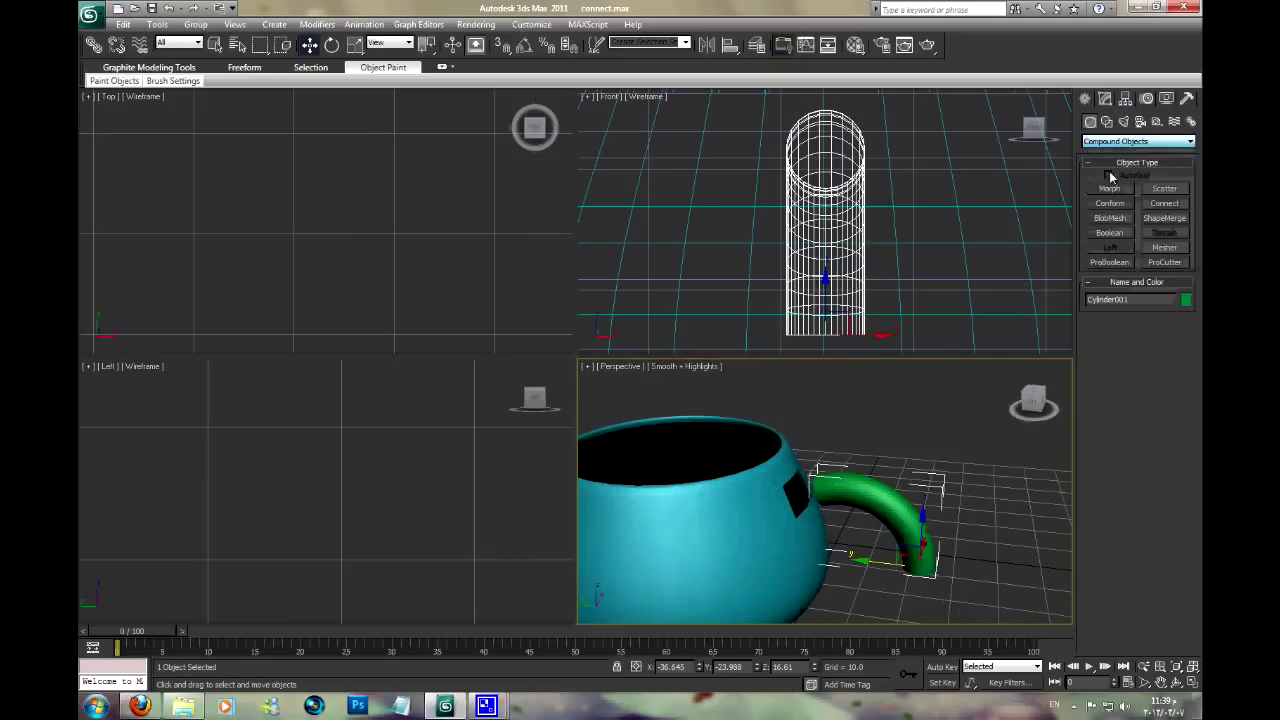
click(1164, 204)
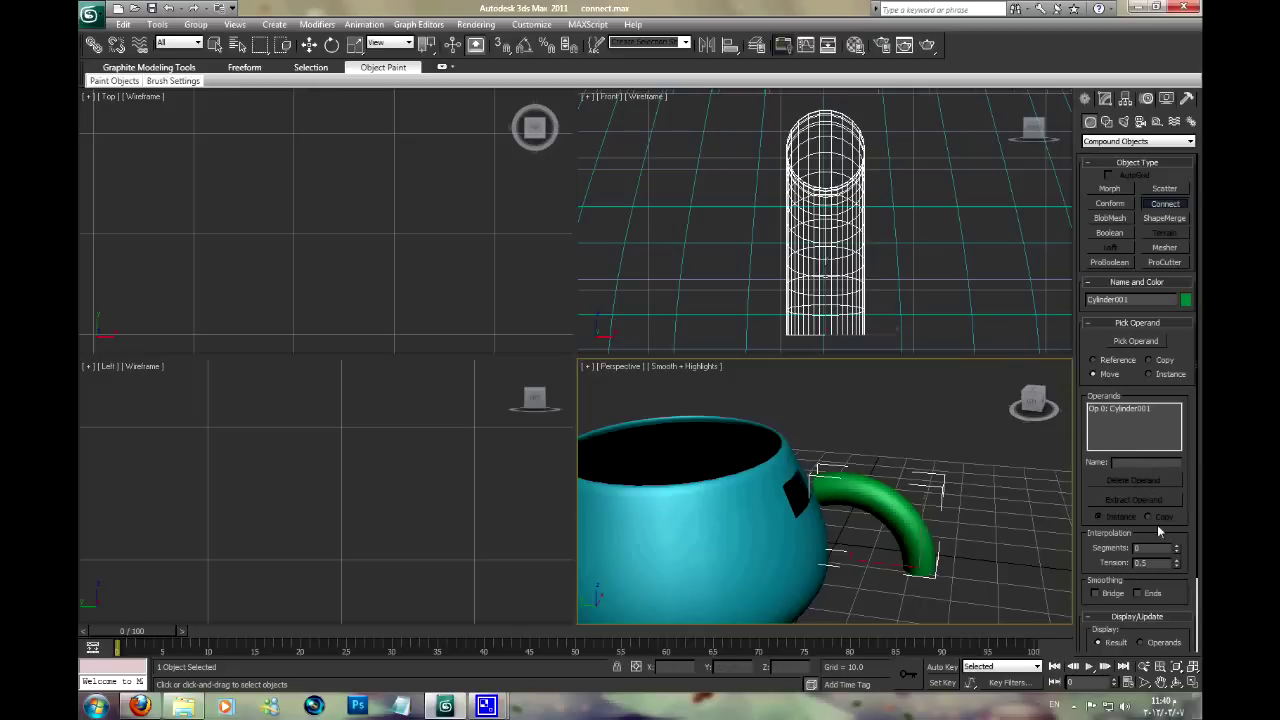
click(1129, 342)
click(738, 533)
mouse_move(738, 533)
alt+middle_down()
mouse_move(913, 438)
mouse_move(740, 483)
mouse_move(908, 604)
alt+middle_up()
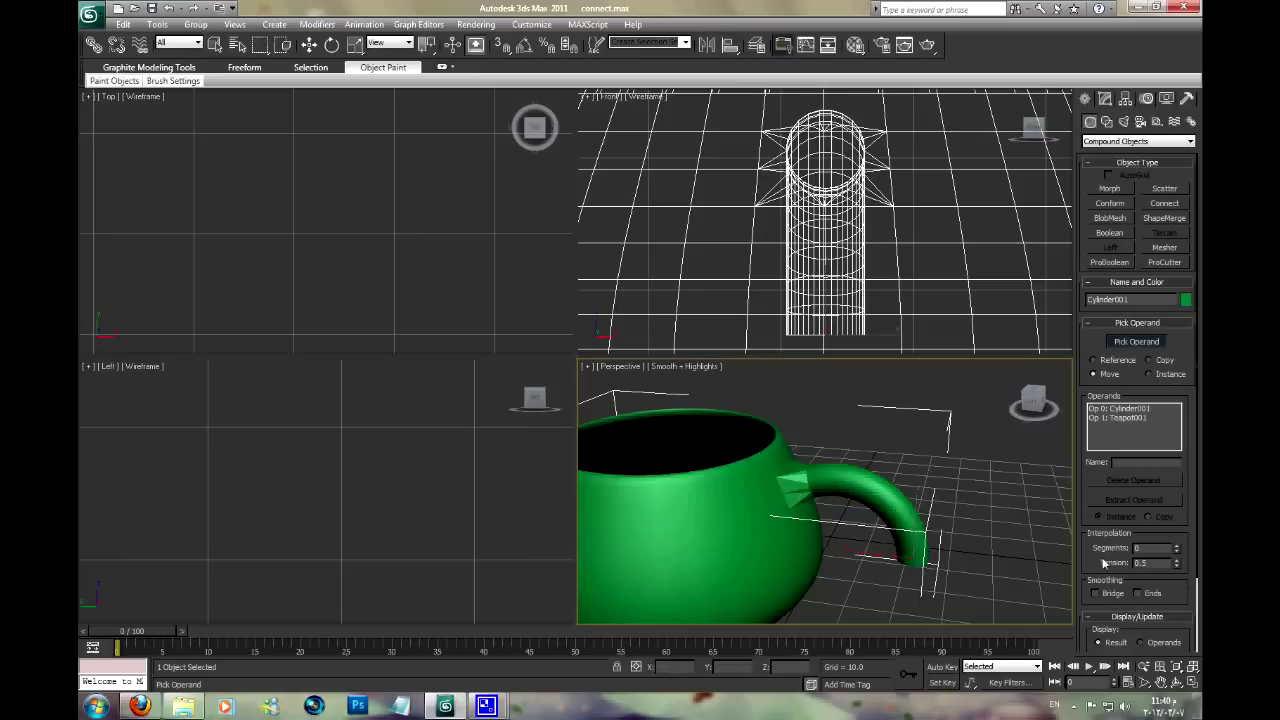
Set the Connect interpolation to 7 segments and tension 0.64
scroll(1104, 563, down, 2)
drag(1176, 527, 1176, 535)
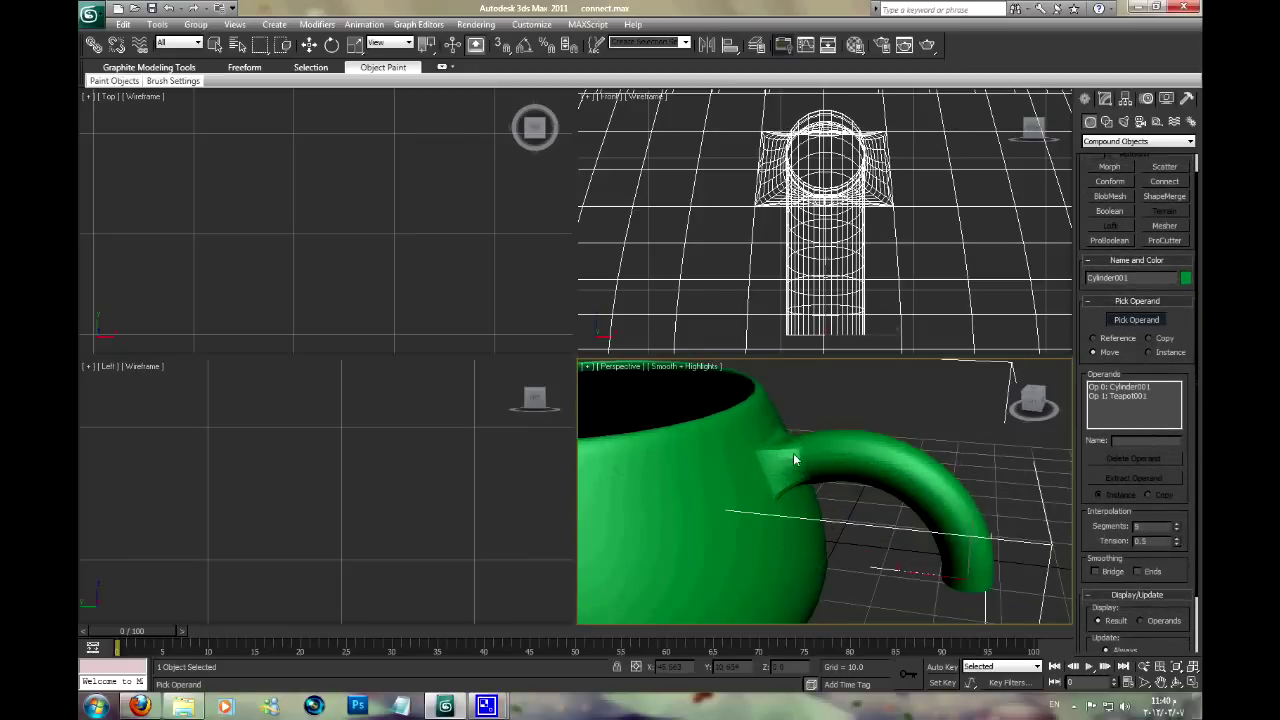
scroll(794, 459, up, 3)
scroll(860, 460, up, 2)
click(1178, 527)
mouse_move(1180, 527)
mouse_down()
mouse_move(1179, 543)
mouse_move(1200, 405)
mouse_move(1200, 548)
mouse_move(1200, 532)
mouse_up()
scroll(1108, 540, down, 2)
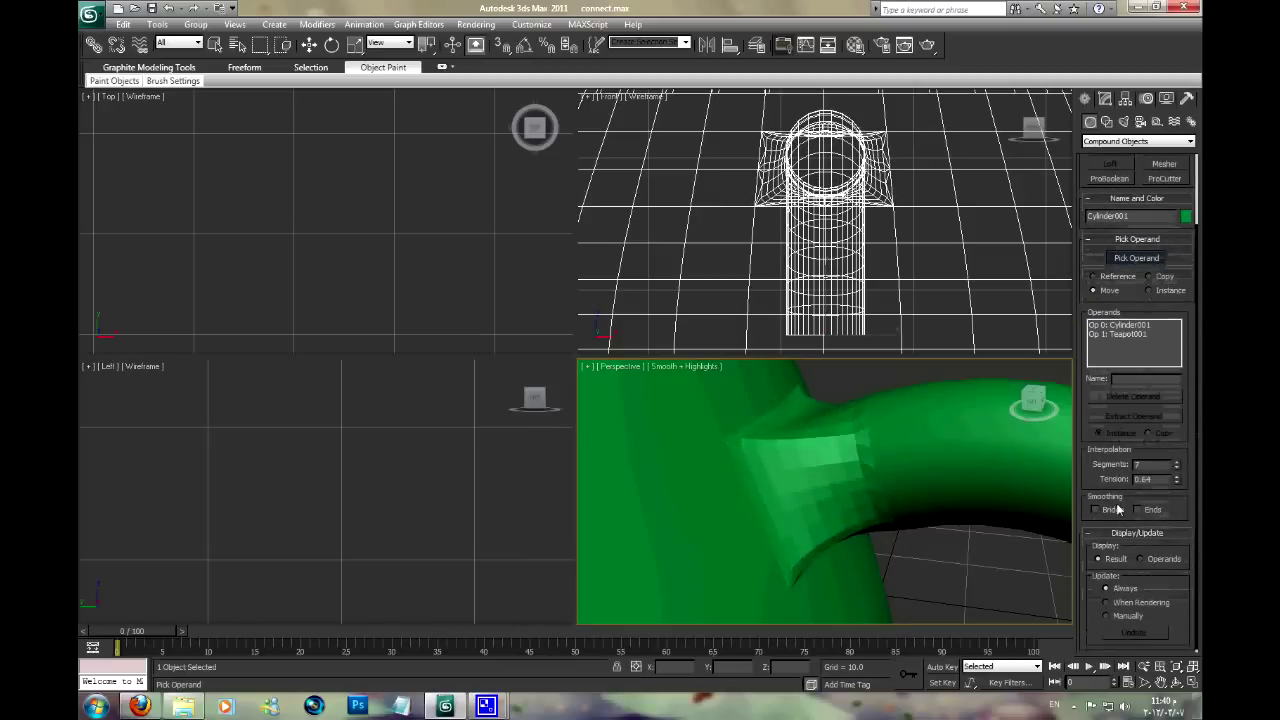
Turn on Bridge smoothing and compare the Operands and Result display modes
click(1108, 512)
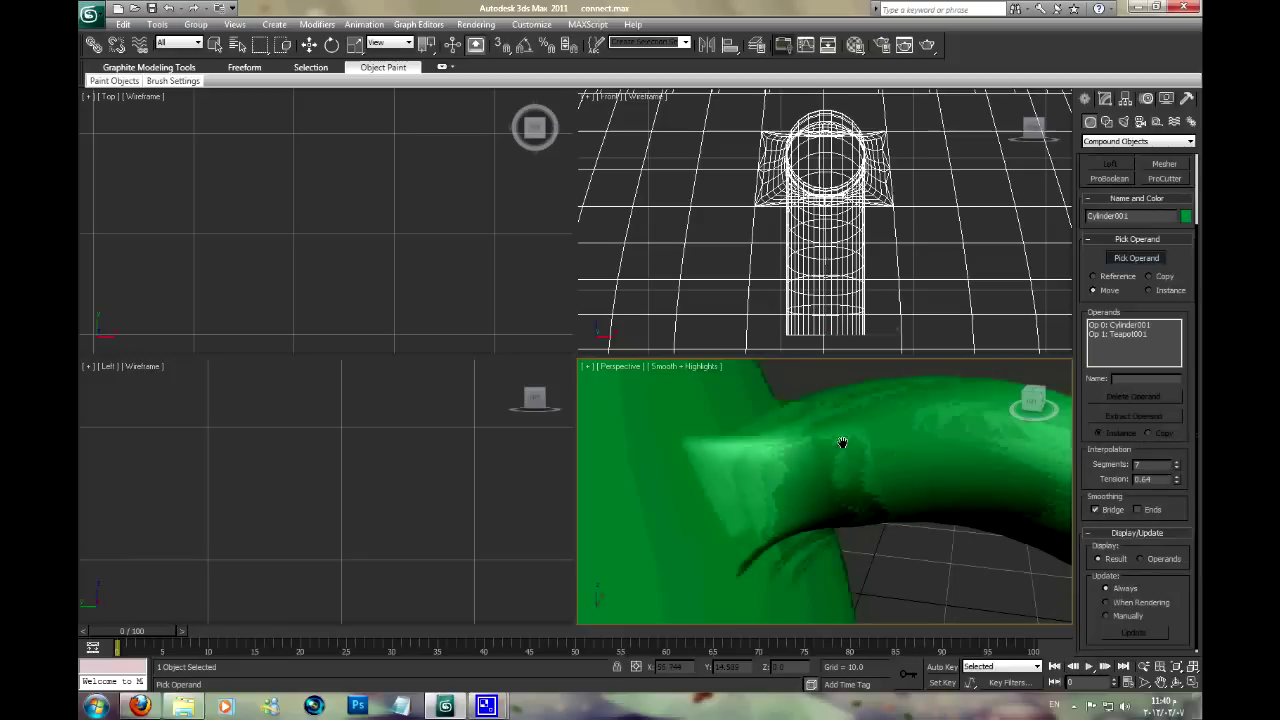
click(1141, 559)
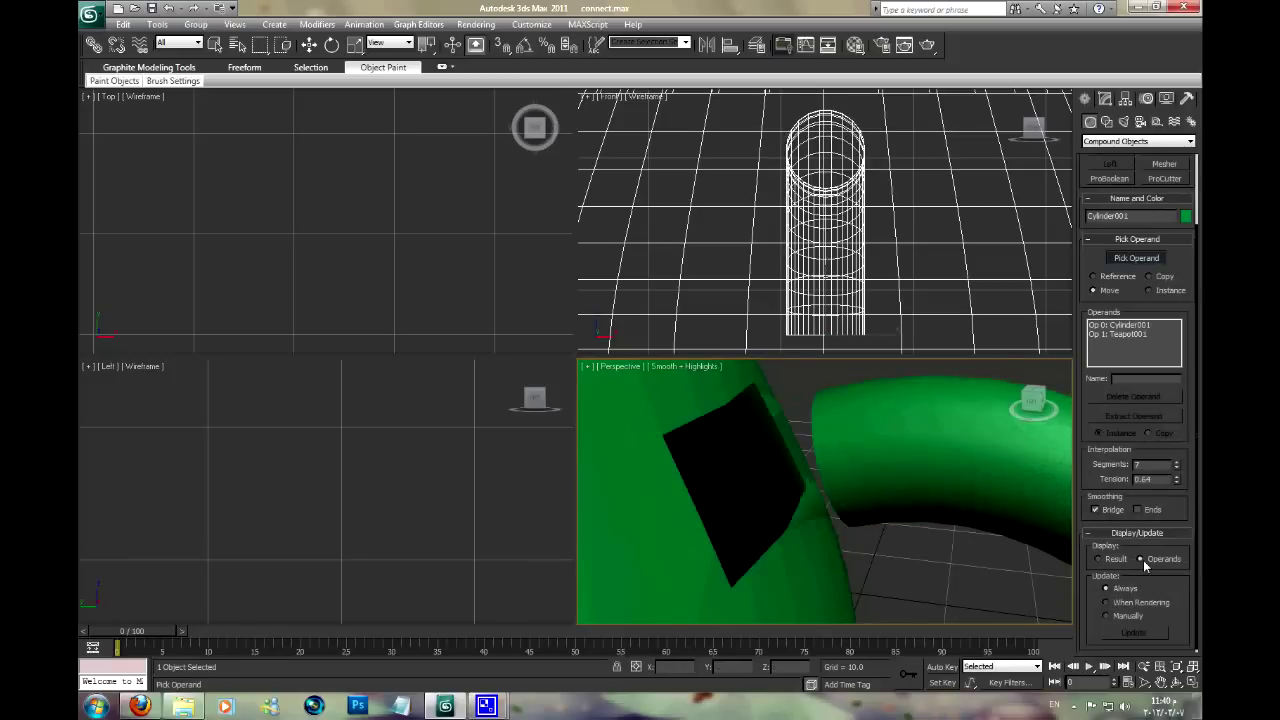
alt+middle_drag(860, 490, 925, 492)
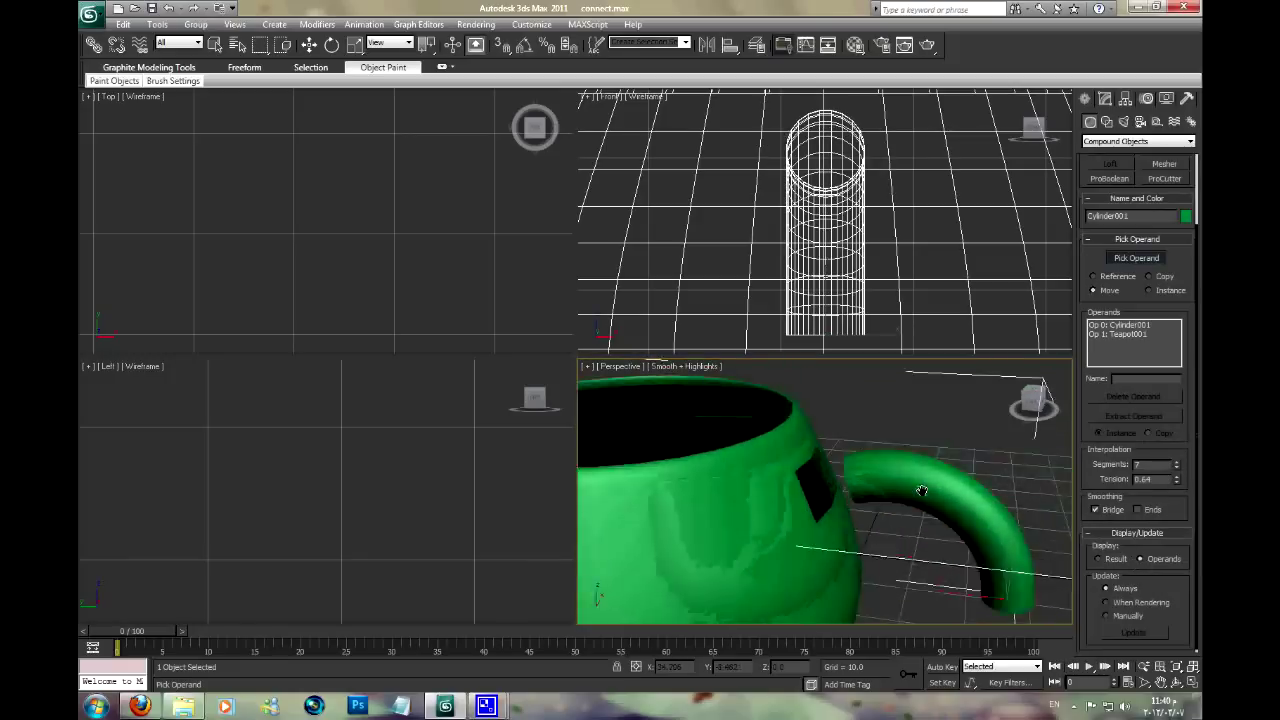
click(1115, 560)
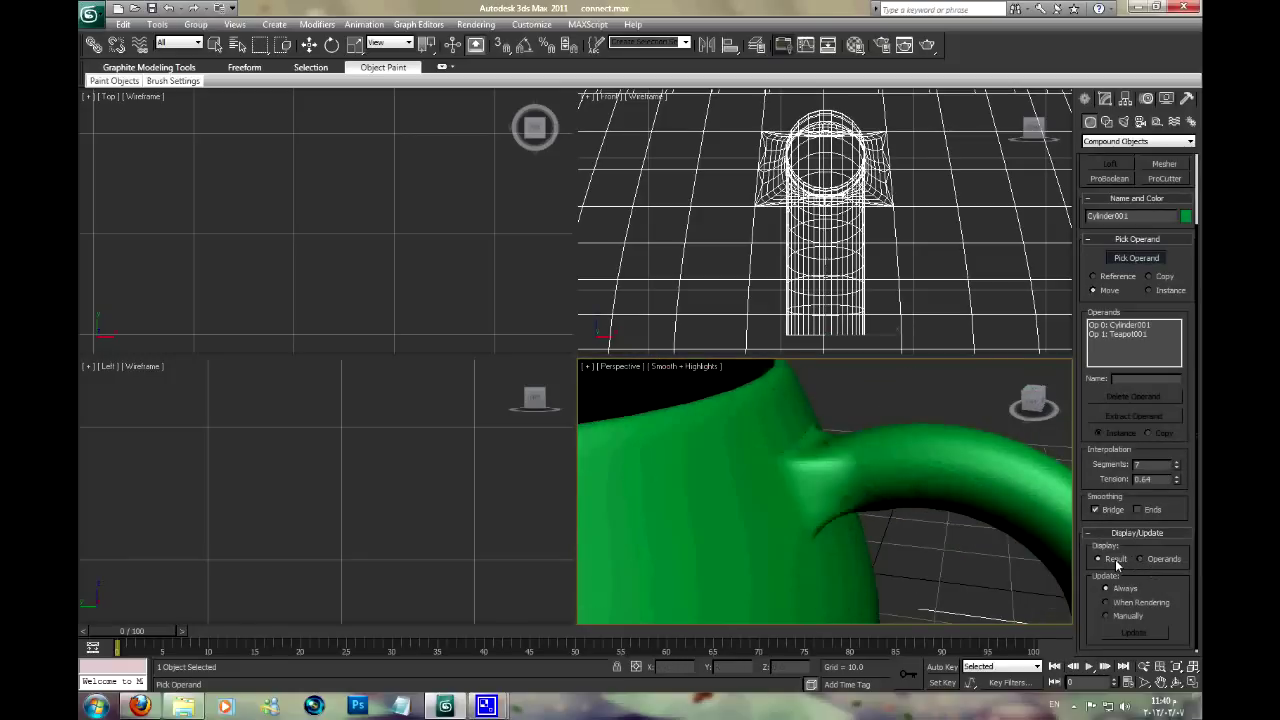
Turn on Ends smoothing, compare the joint, and frame the whole blended cup
click(1138, 509)
scroll(850, 470, down, 3)
scroll(845, 465, up, 5)
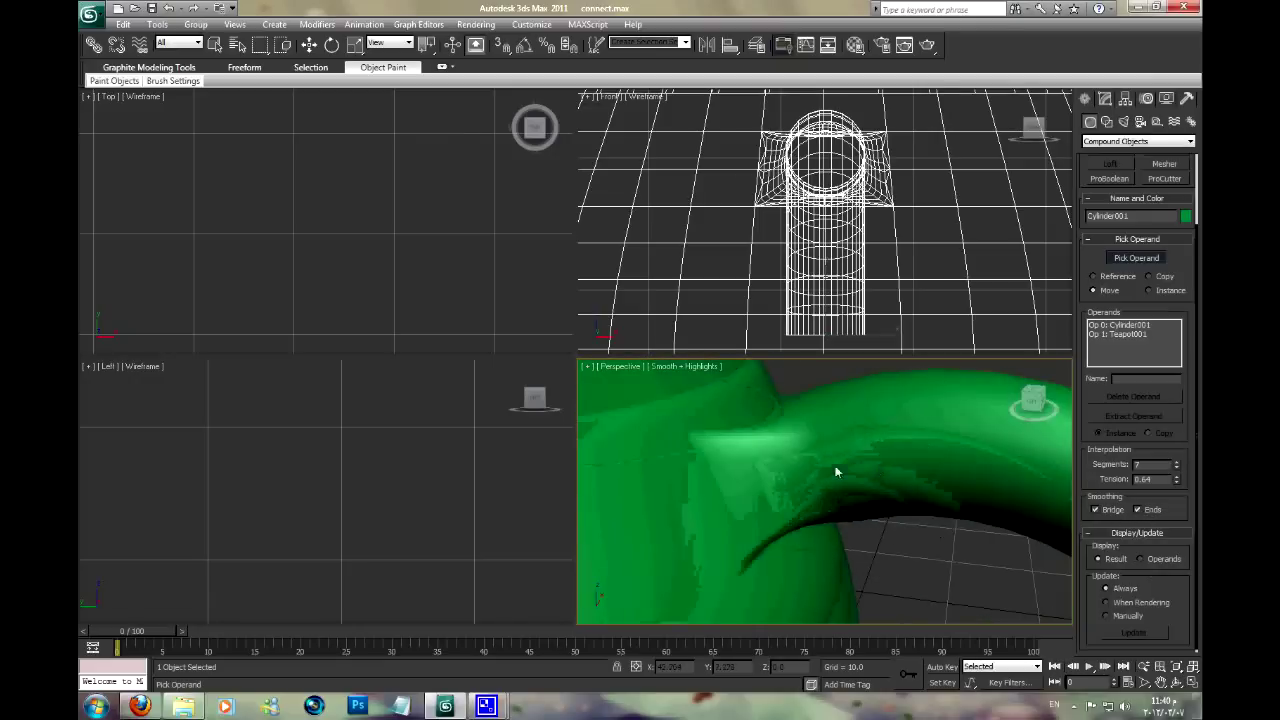
mouse_move(850, 460)
alt+middle_down()
mouse_move(781, 381)
mouse_move(827, 495)
mouse_move(905, 370)
alt+middle_up()
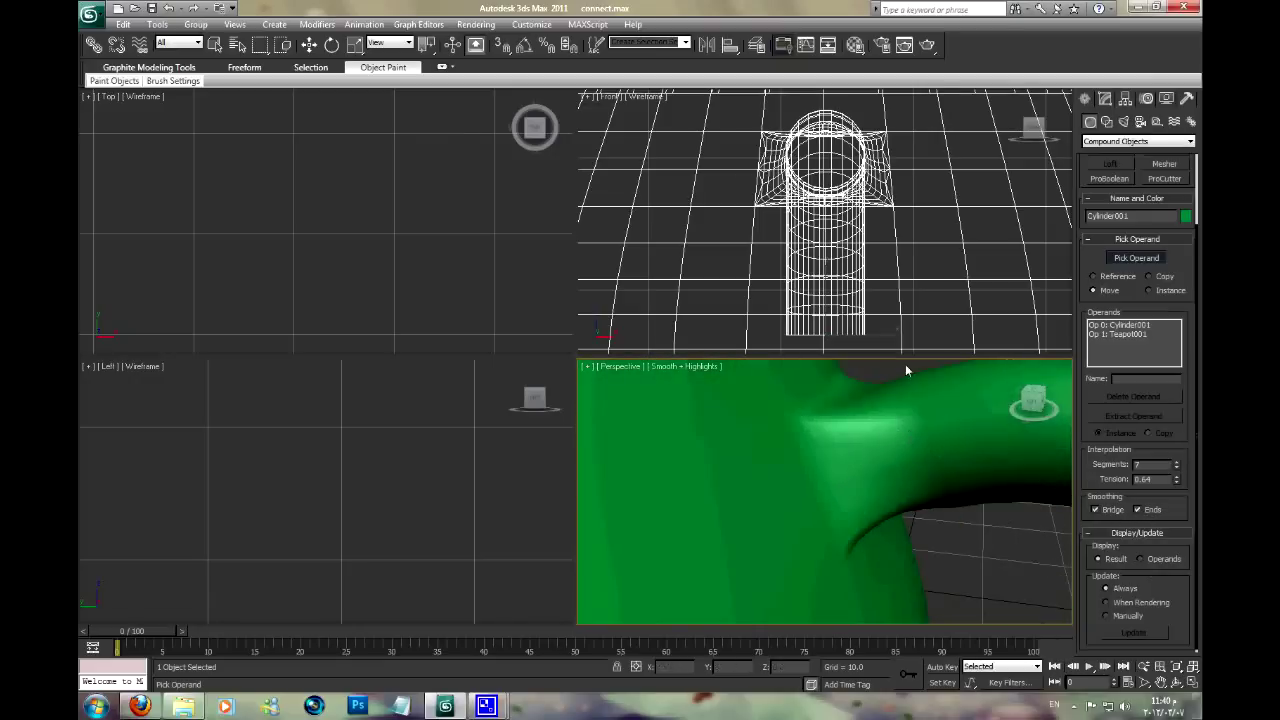
click(1138, 509)
click(1150, 563)
click(1118, 560)
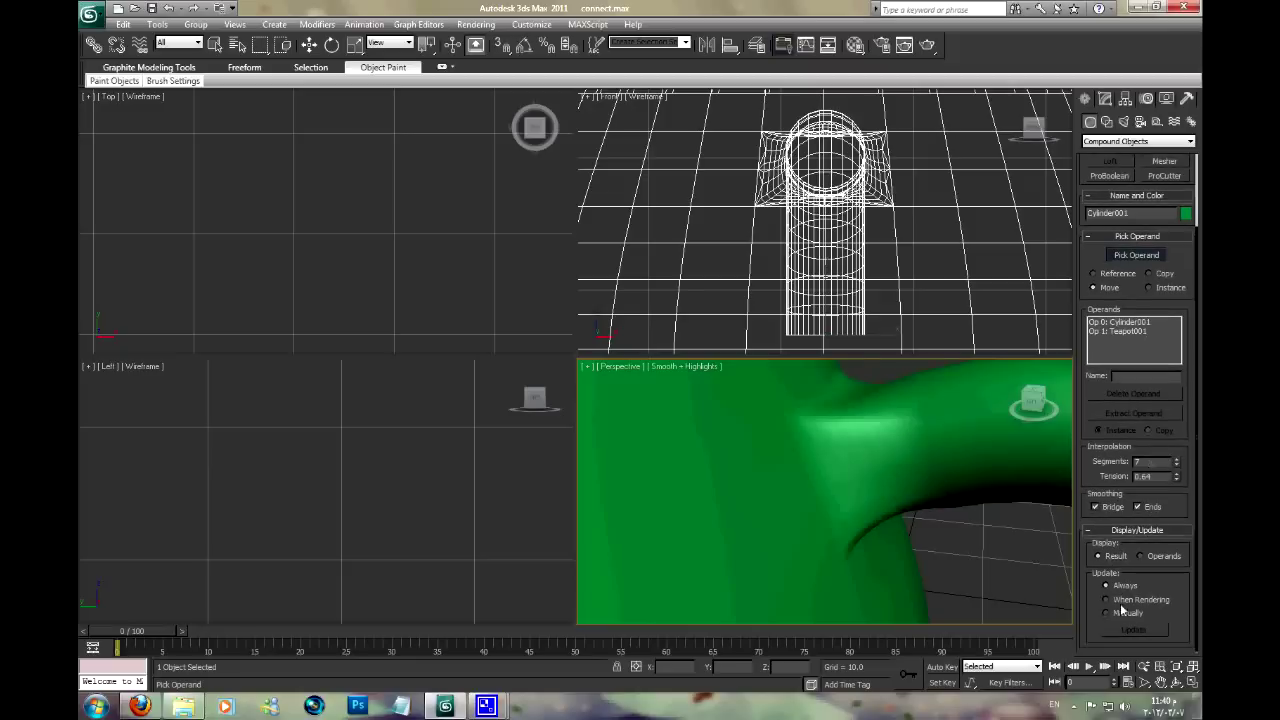
scroll(850, 490, down, 5)
middle_drag(794, 500, 904, 492)
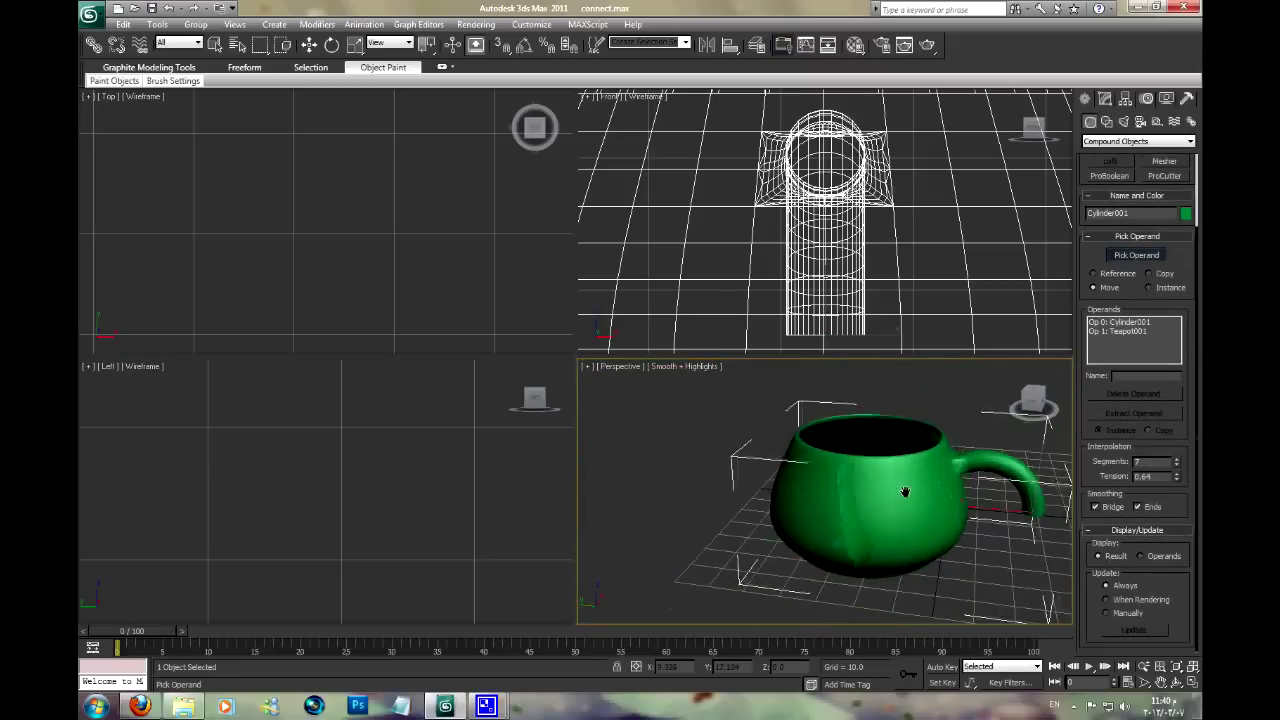
scroll(905, 492, up, 3)
scroll(883, 506, up, 2)
scroll(1096, 386, up, 3)
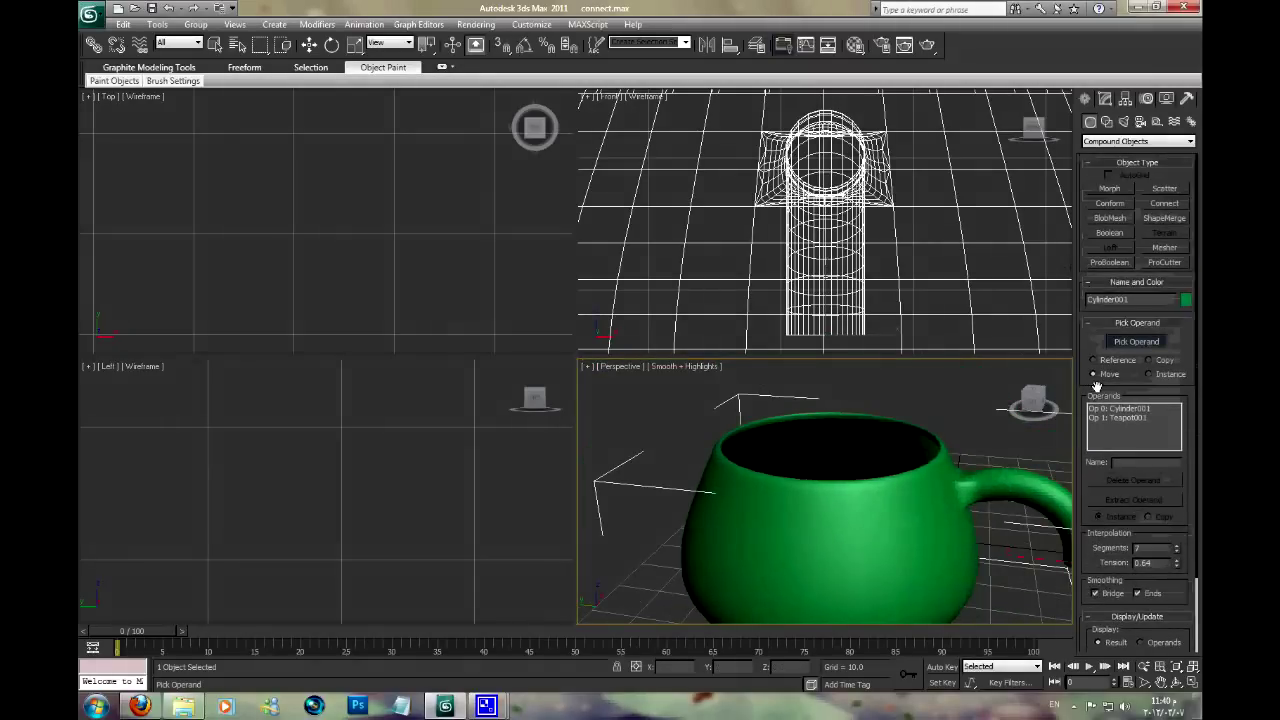